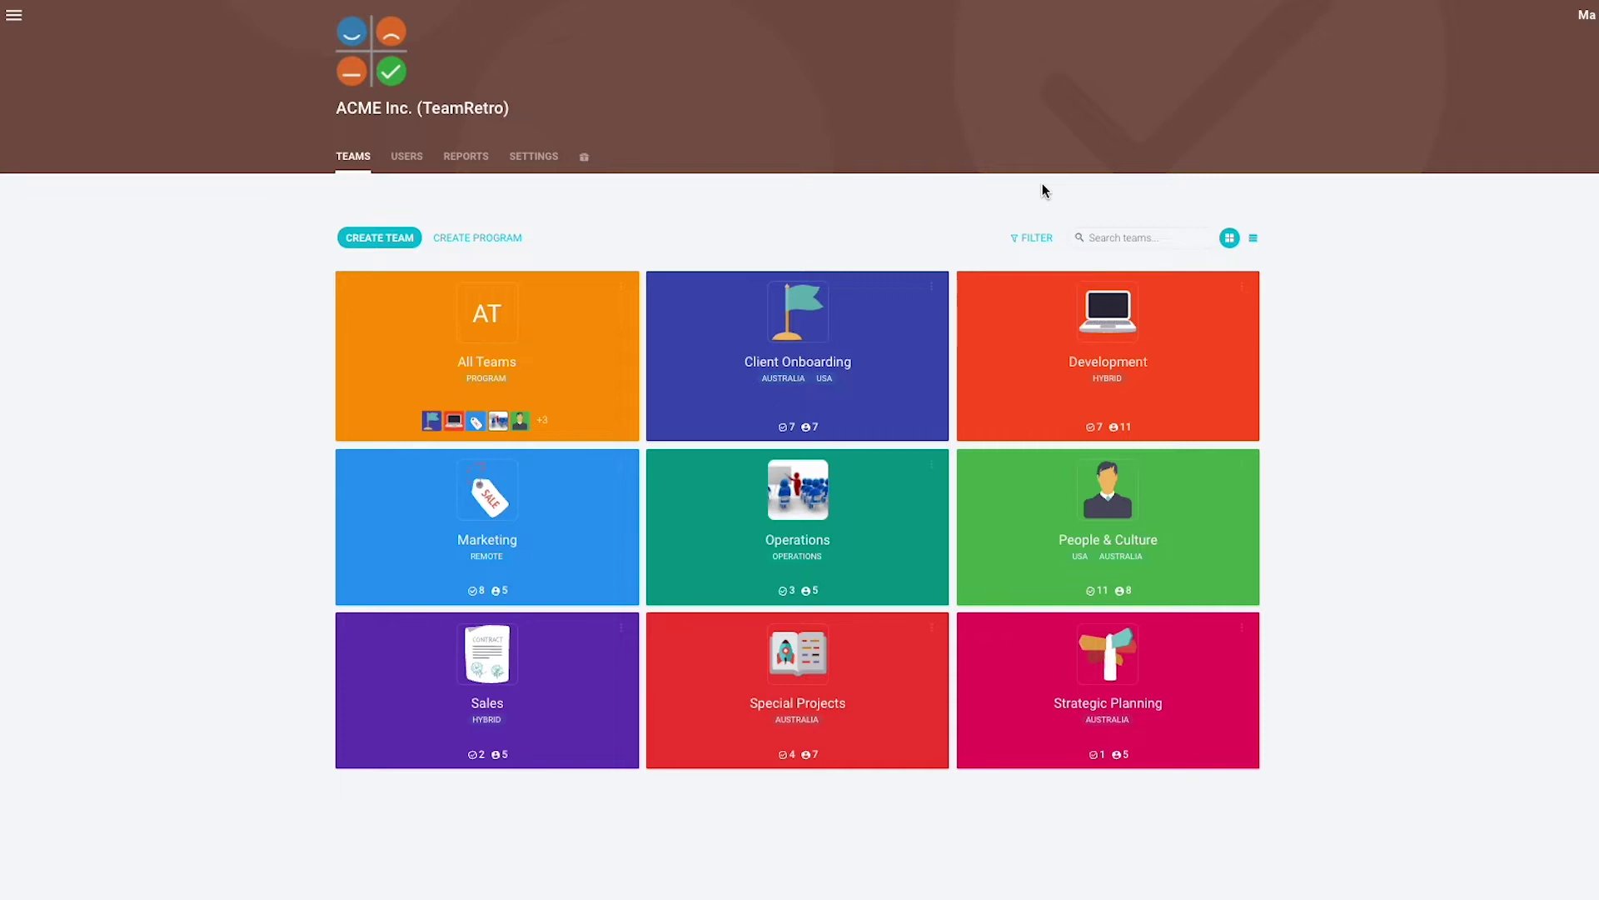
# Start a new team named 'Team A' with a red calendar logo
pyautogui.click(1253, 238)
pyautogui.click(1230, 238)
pyautogui.click(402, 239)
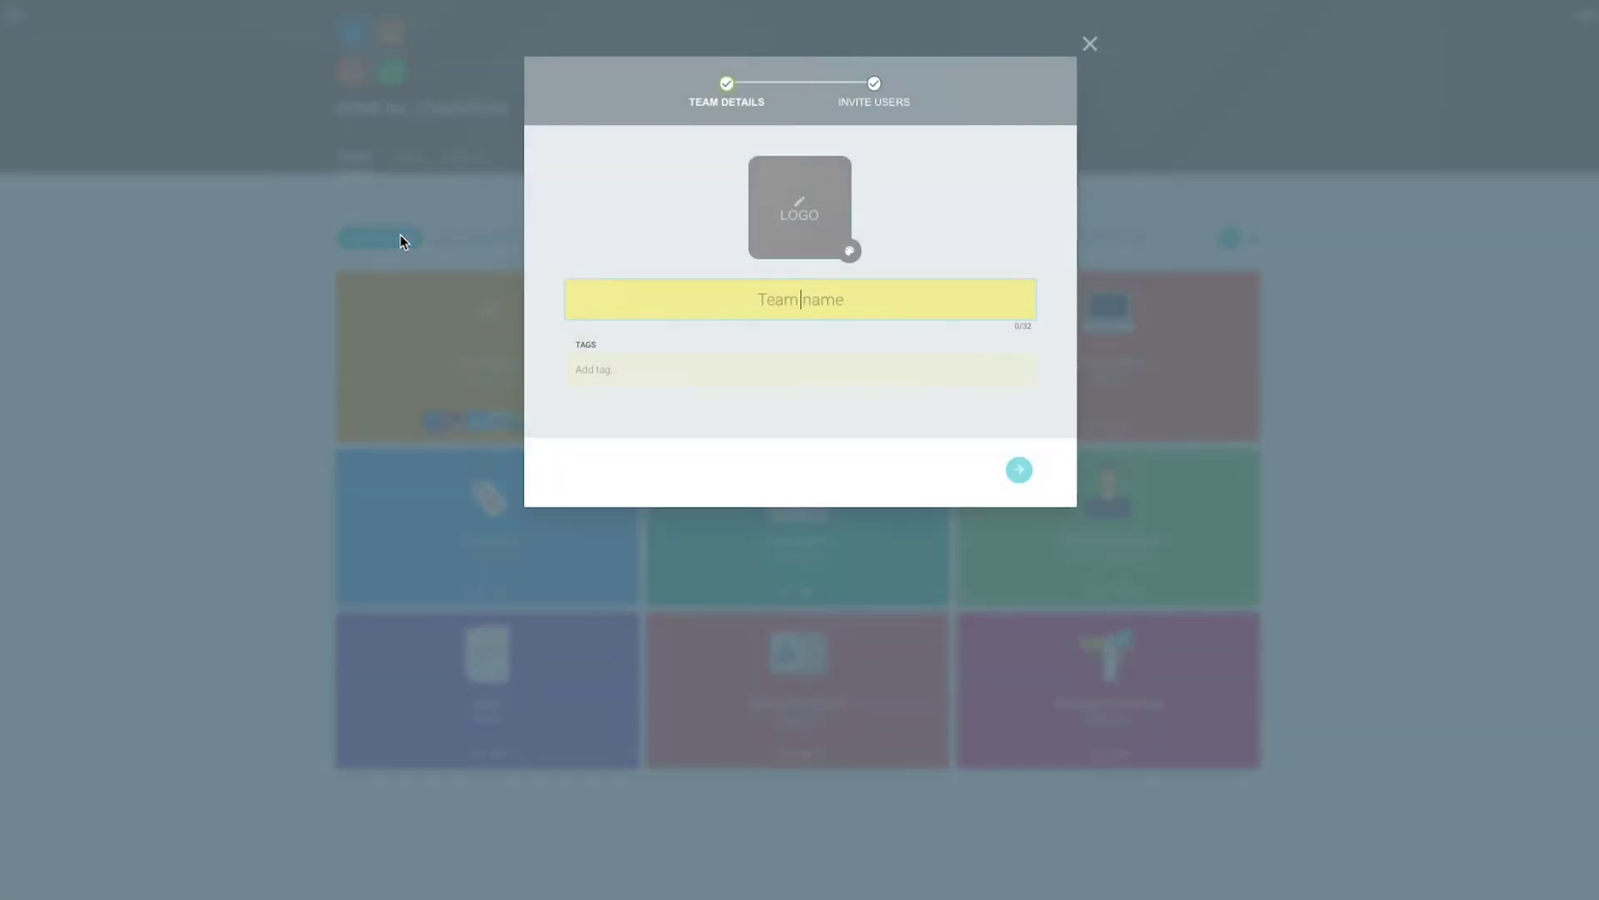
pyautogui.write('Team A')
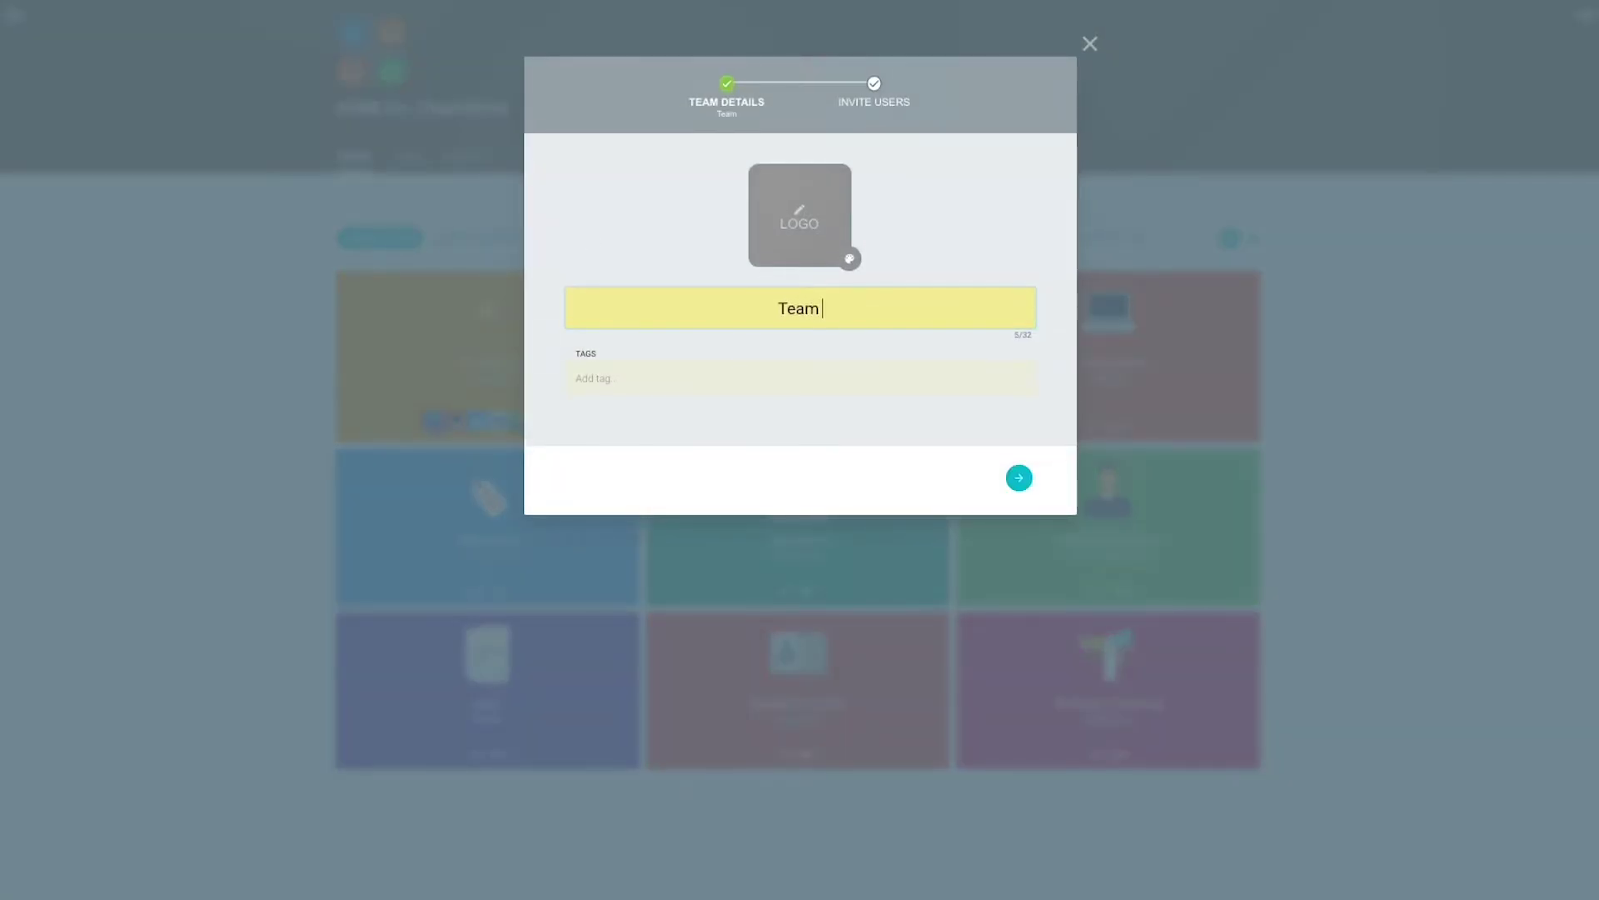
pyautogui.click(787, 212)
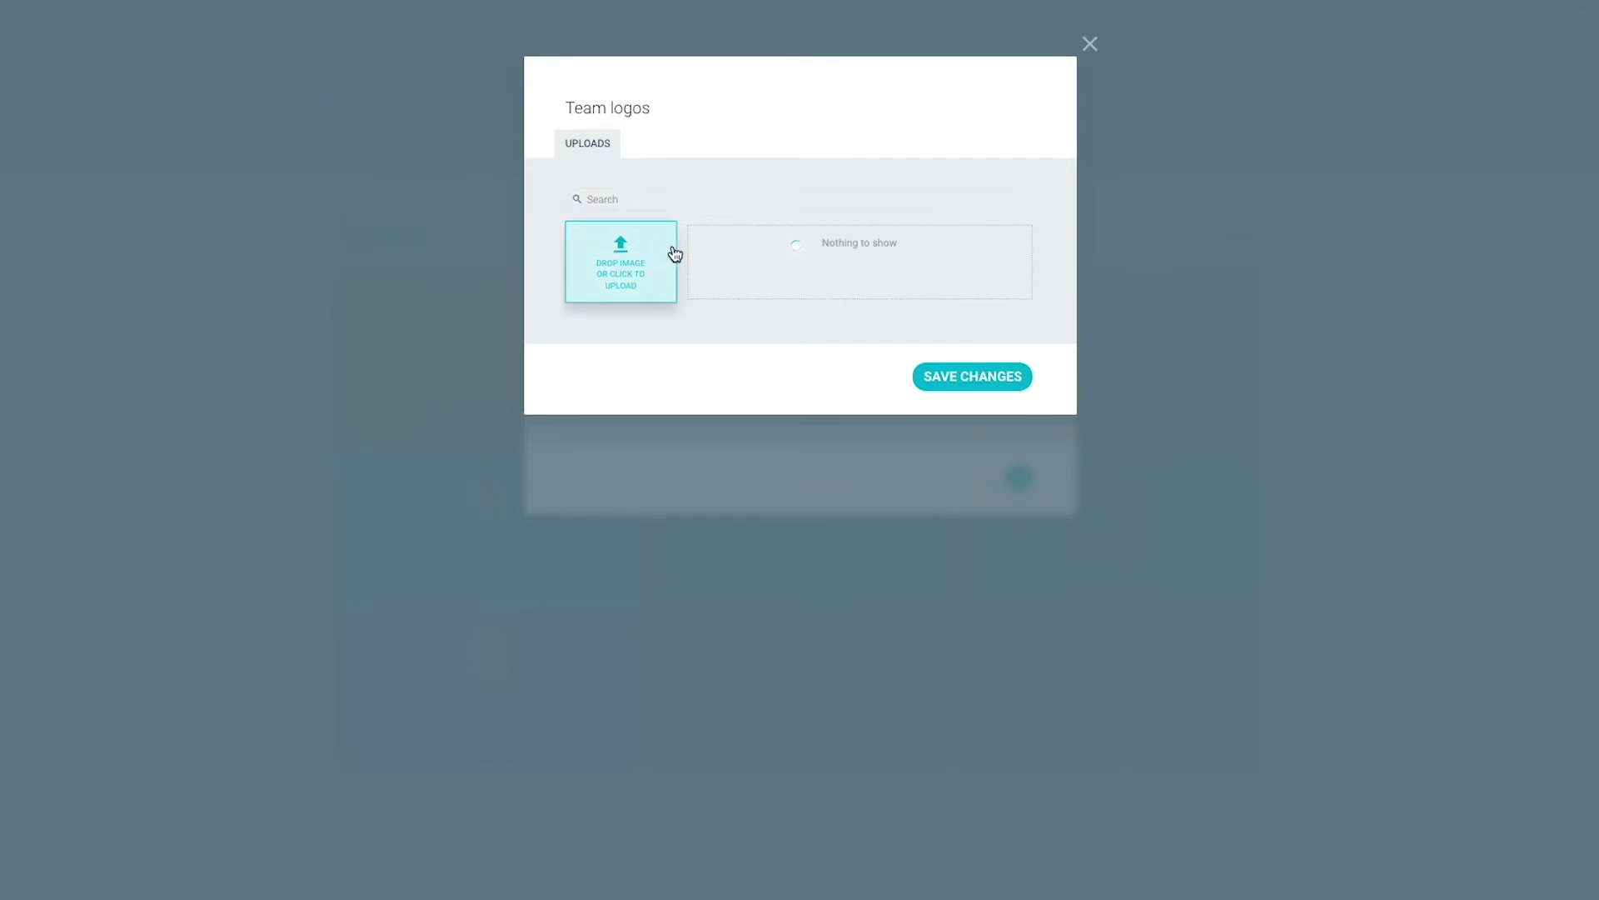
pyautogui.click(741, 279)
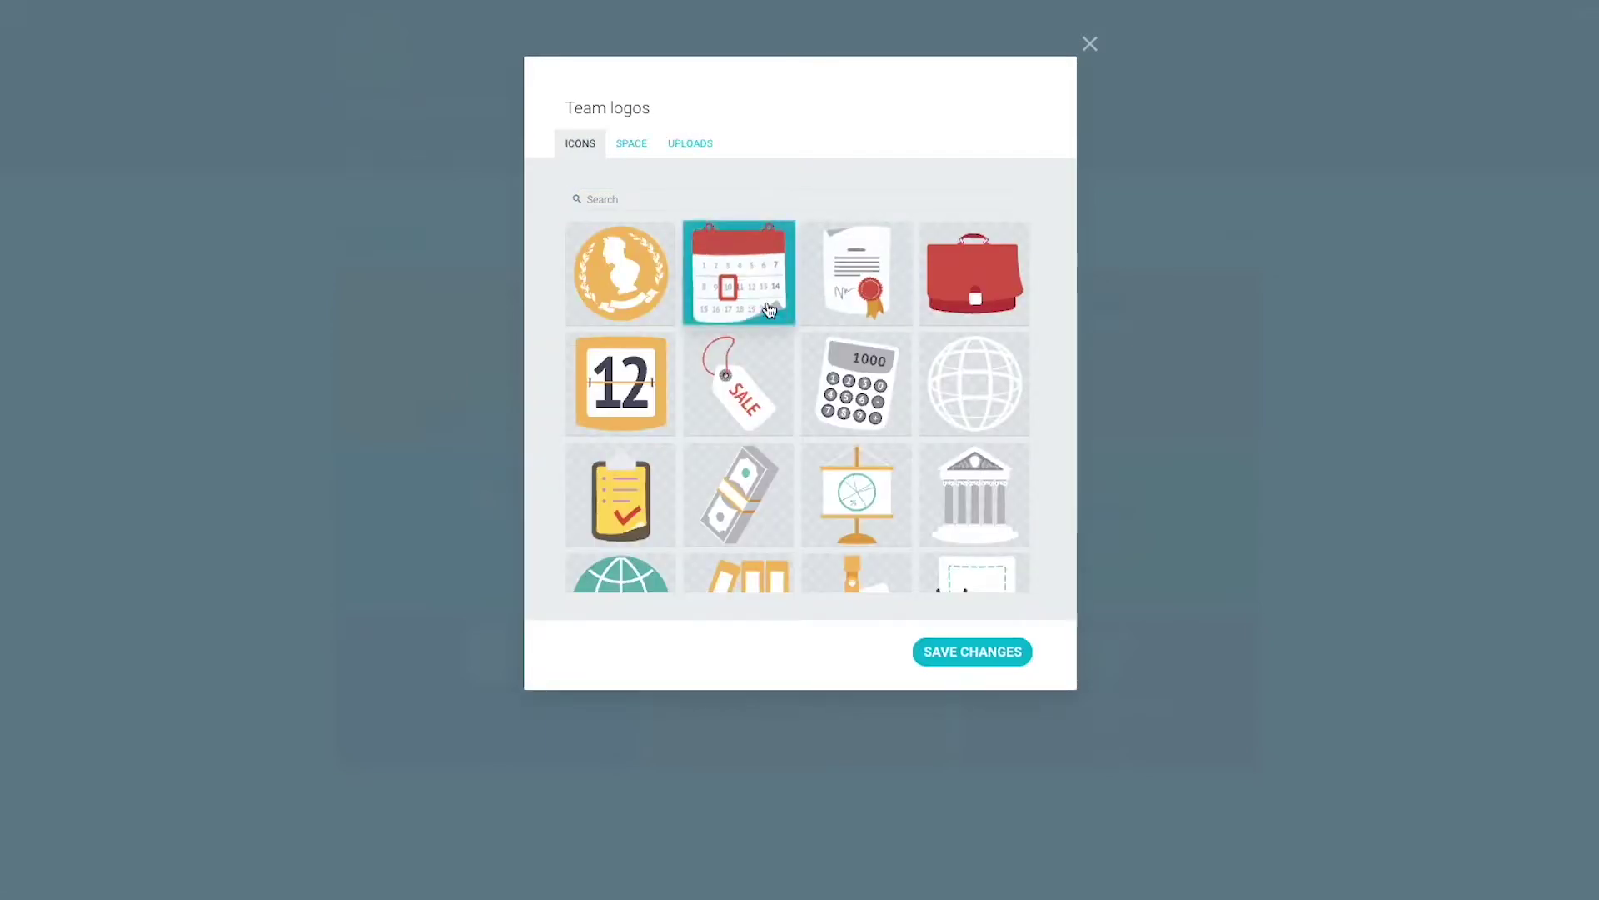
pyautogui.click(936, 653)
pyautogui.click(848, 262)
pyautogui.click(698, 297)
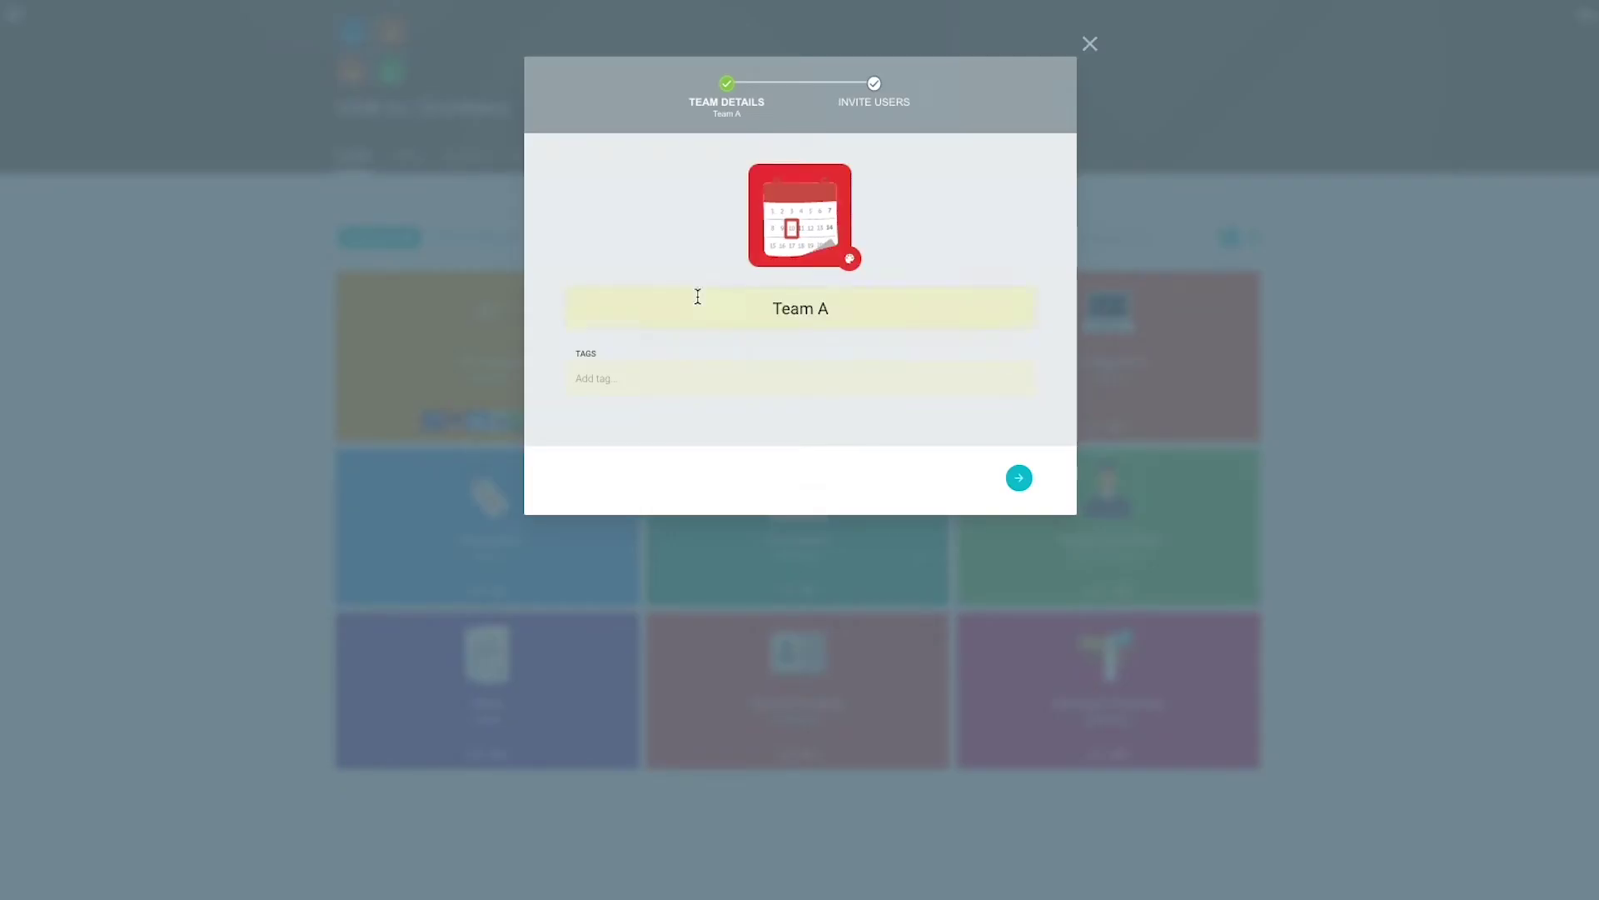
# Tag the team as Hybrid and Operations
pyautogui.click(780, 390)
pyautogui.click(661, 439)
pyautogui.click(678, 438)
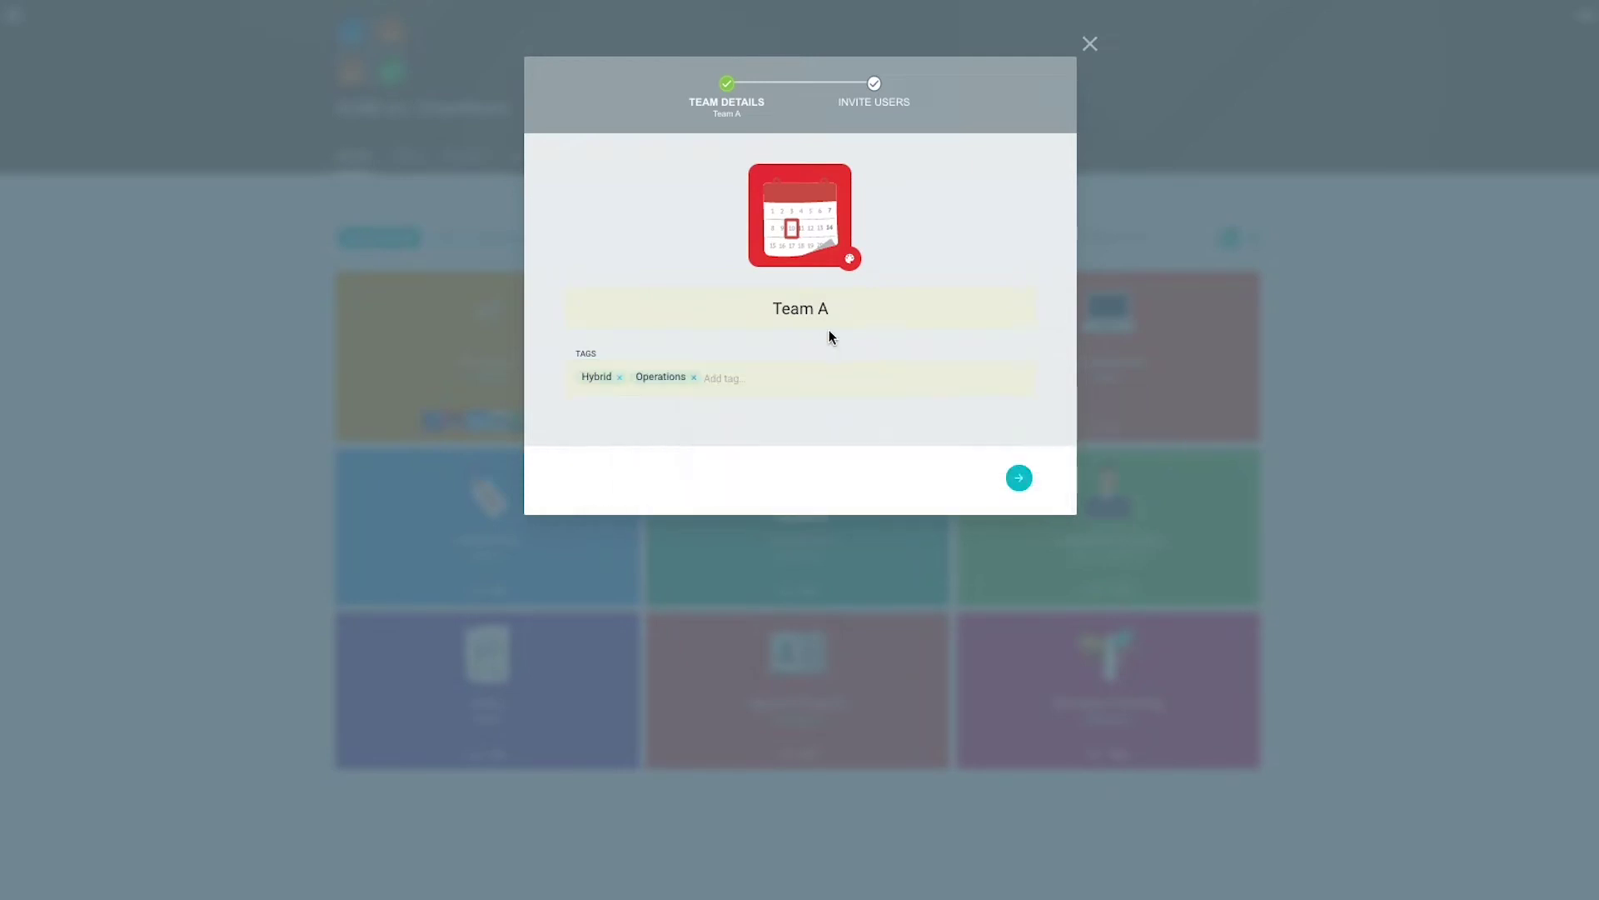
# Invite three members by e-mail address and finish creating Team A
pyautogui.click(875, 94)
pyautogui.write('test@test.')
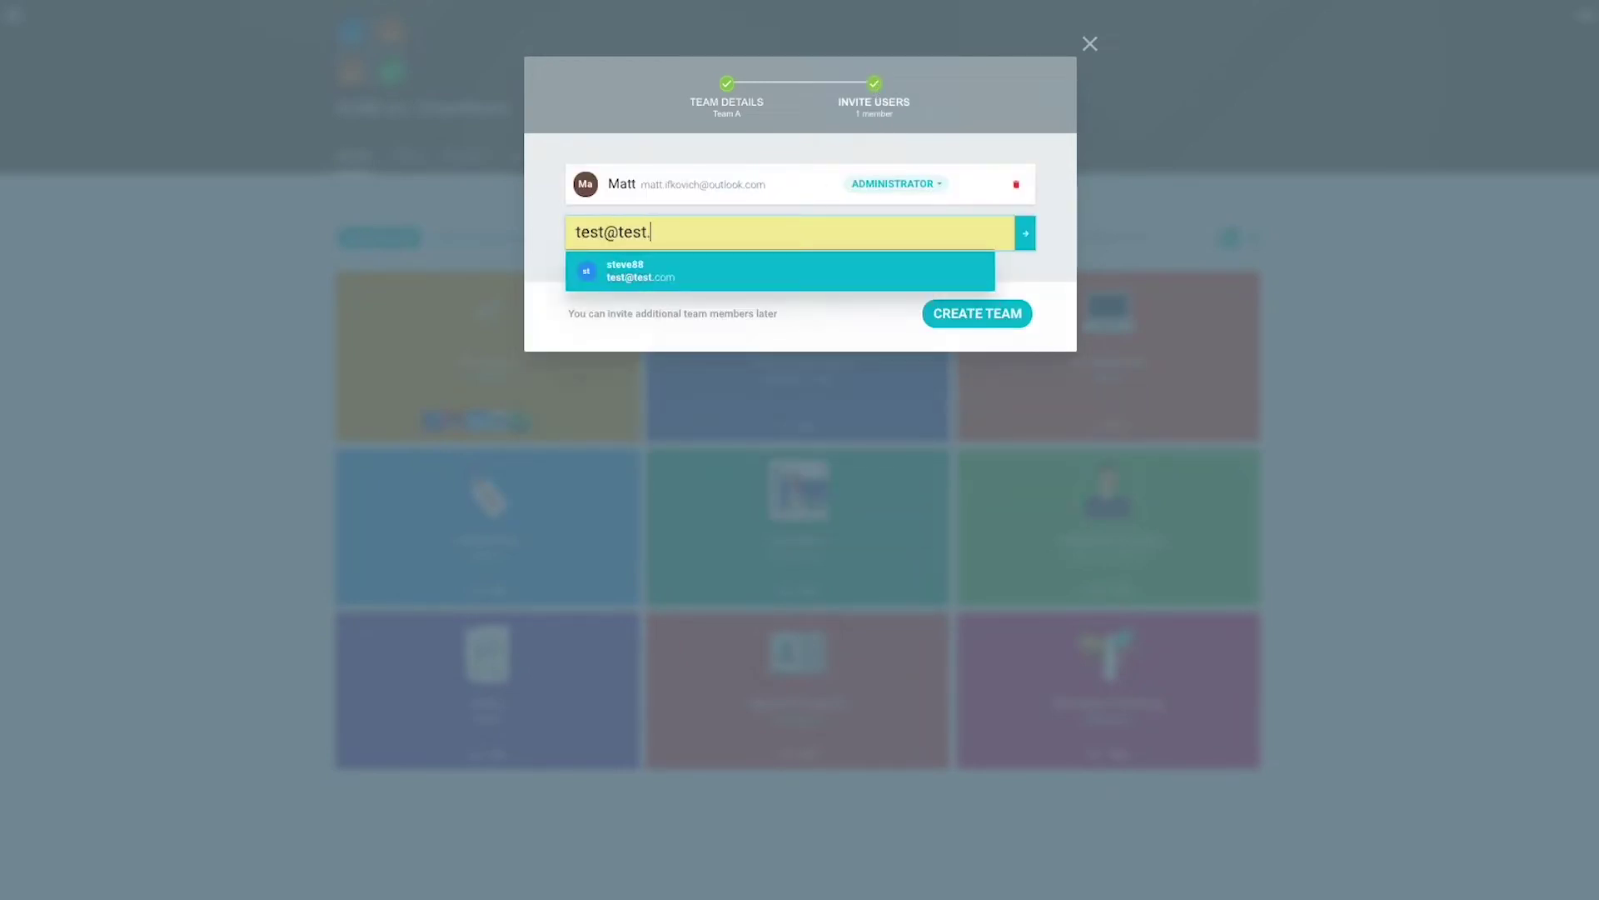
pyautogui.press('Return')
pyautogui.write('test2')
pyautogui.click(703, 309)
pyautogui.write('tes')
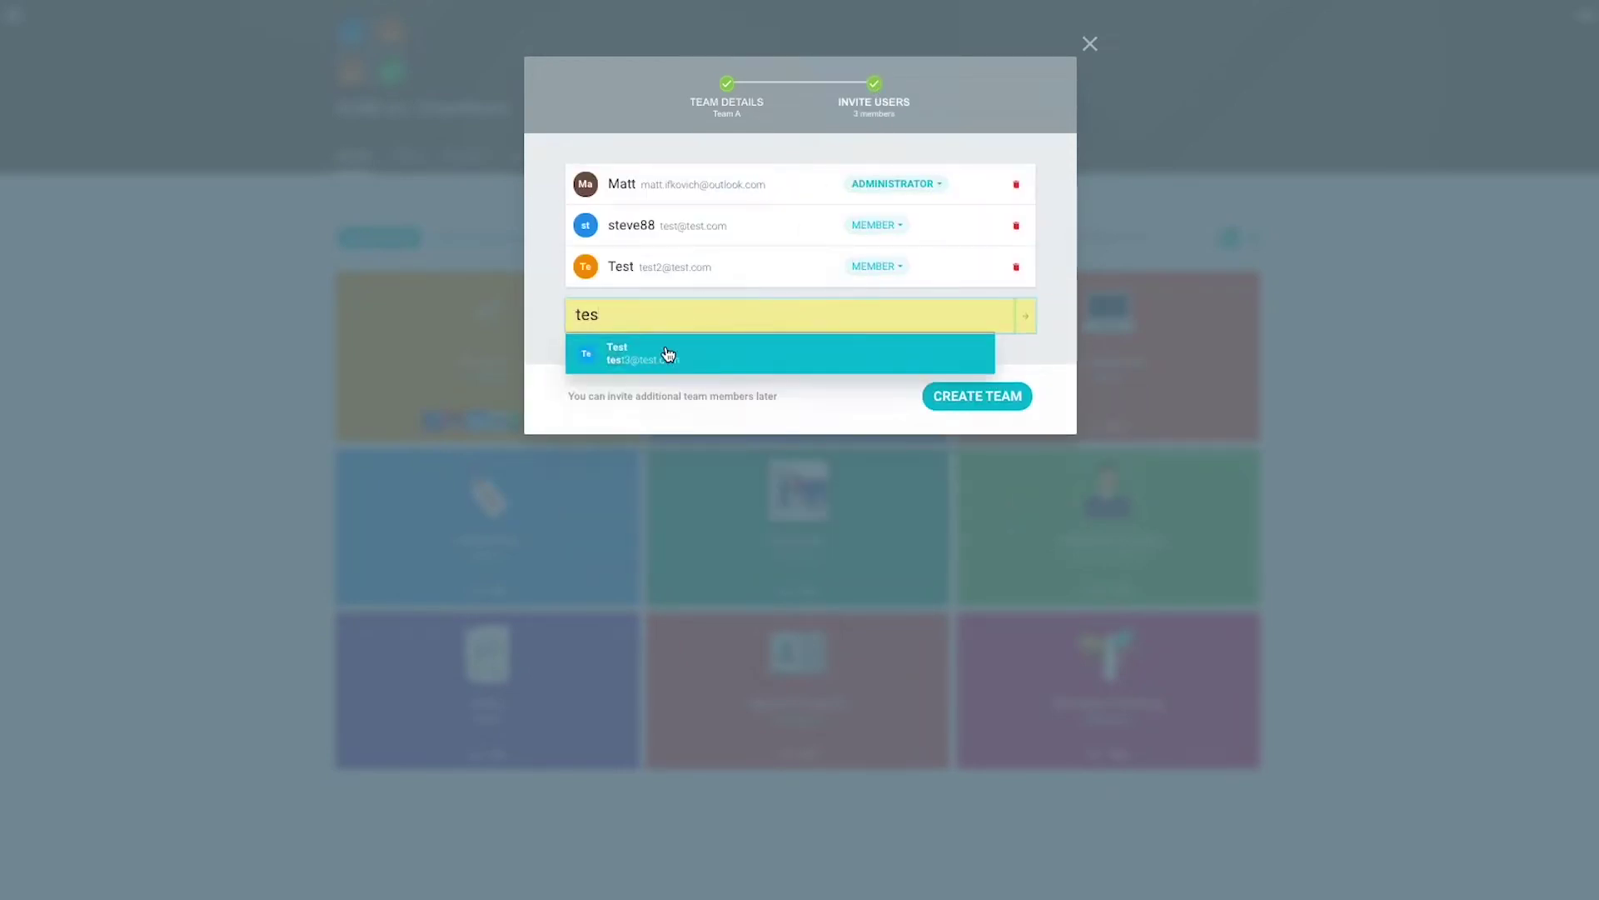
pyautogui.write('t4@test.com')
pyautogui.press('Return')
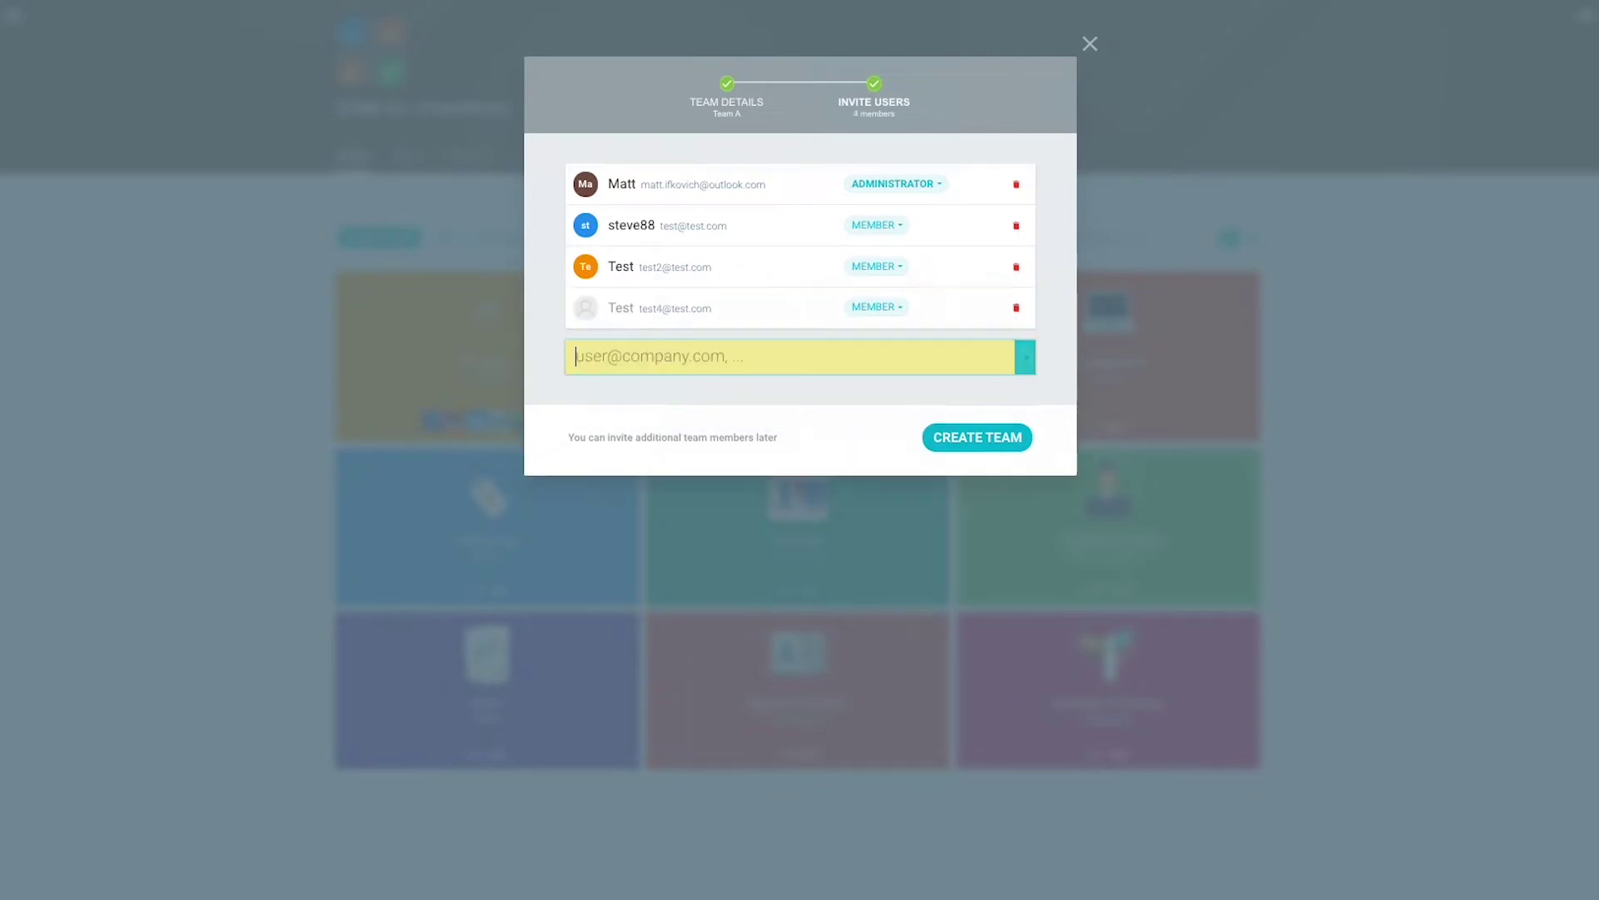
pyautogui.click(957, 439)
# Copy Team A's invite-by-link URL from the Members invitation dialog, then close it
pyautogui.scroll(-1, 678, 700)
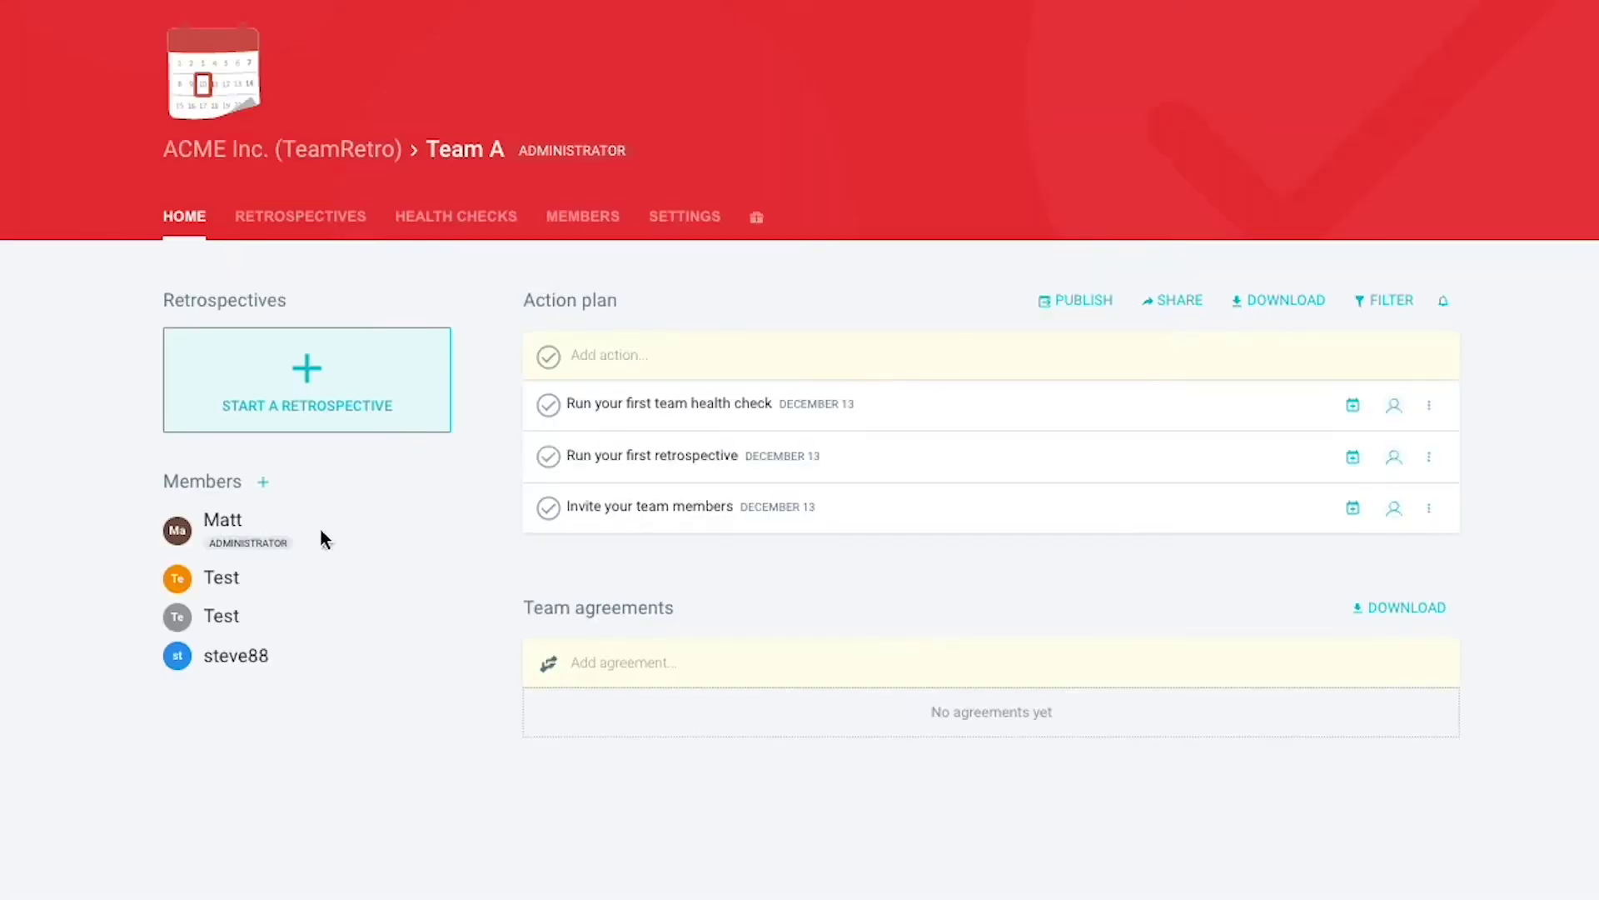
pyautogui.click(262, 481)
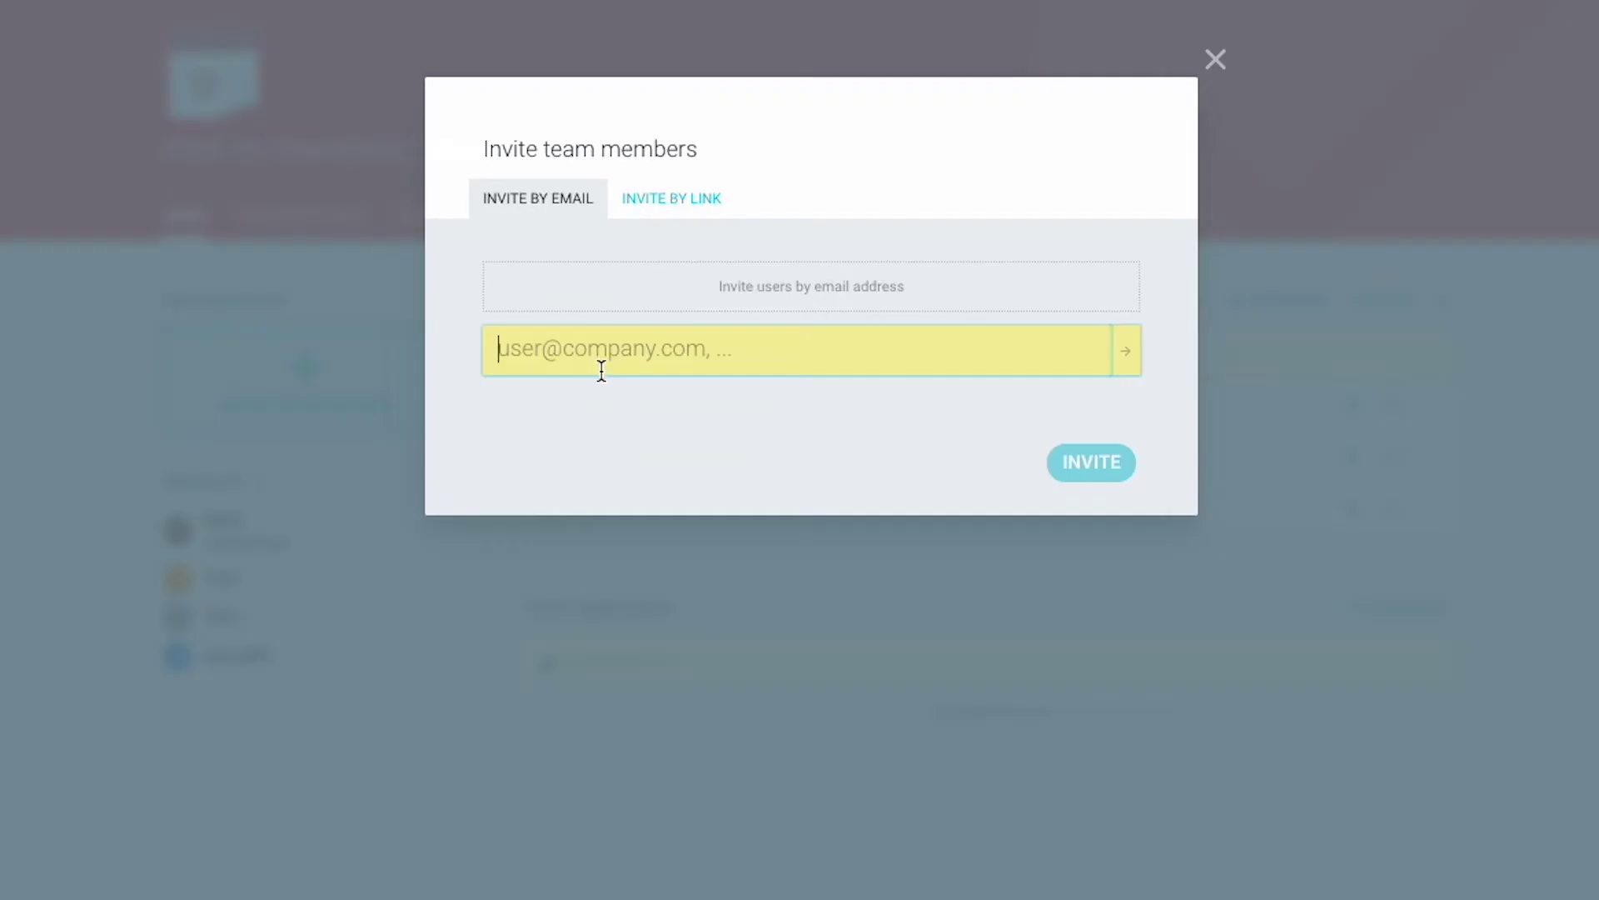
pyautogui.click(684, 204)
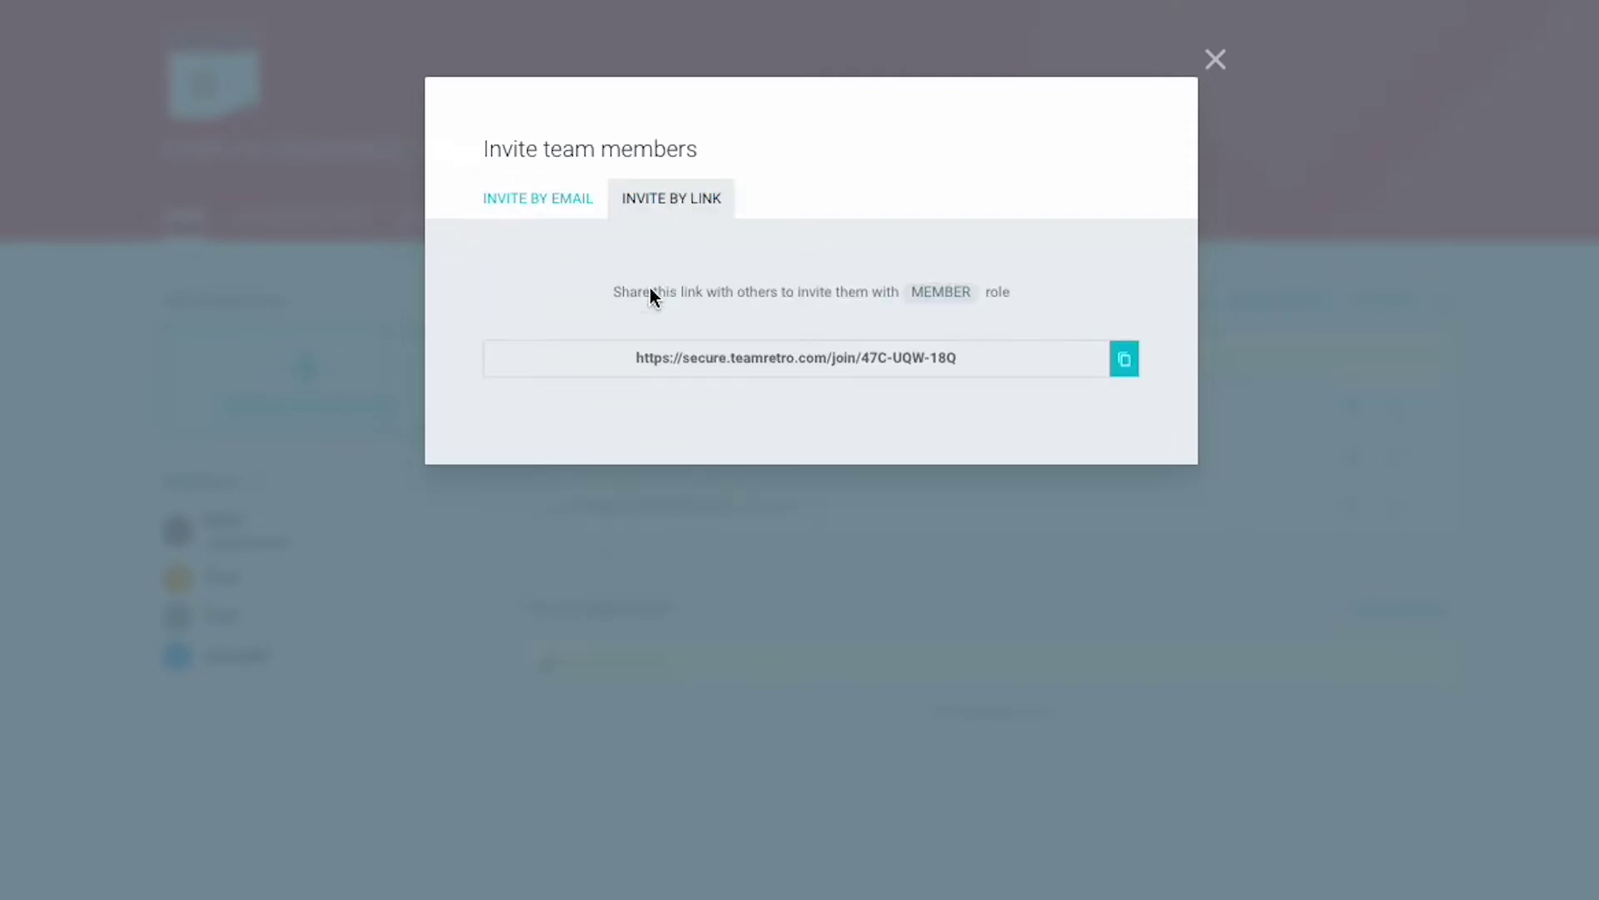
pyautogui.click(1123, 359)
pyautogui.click(1215, 60)
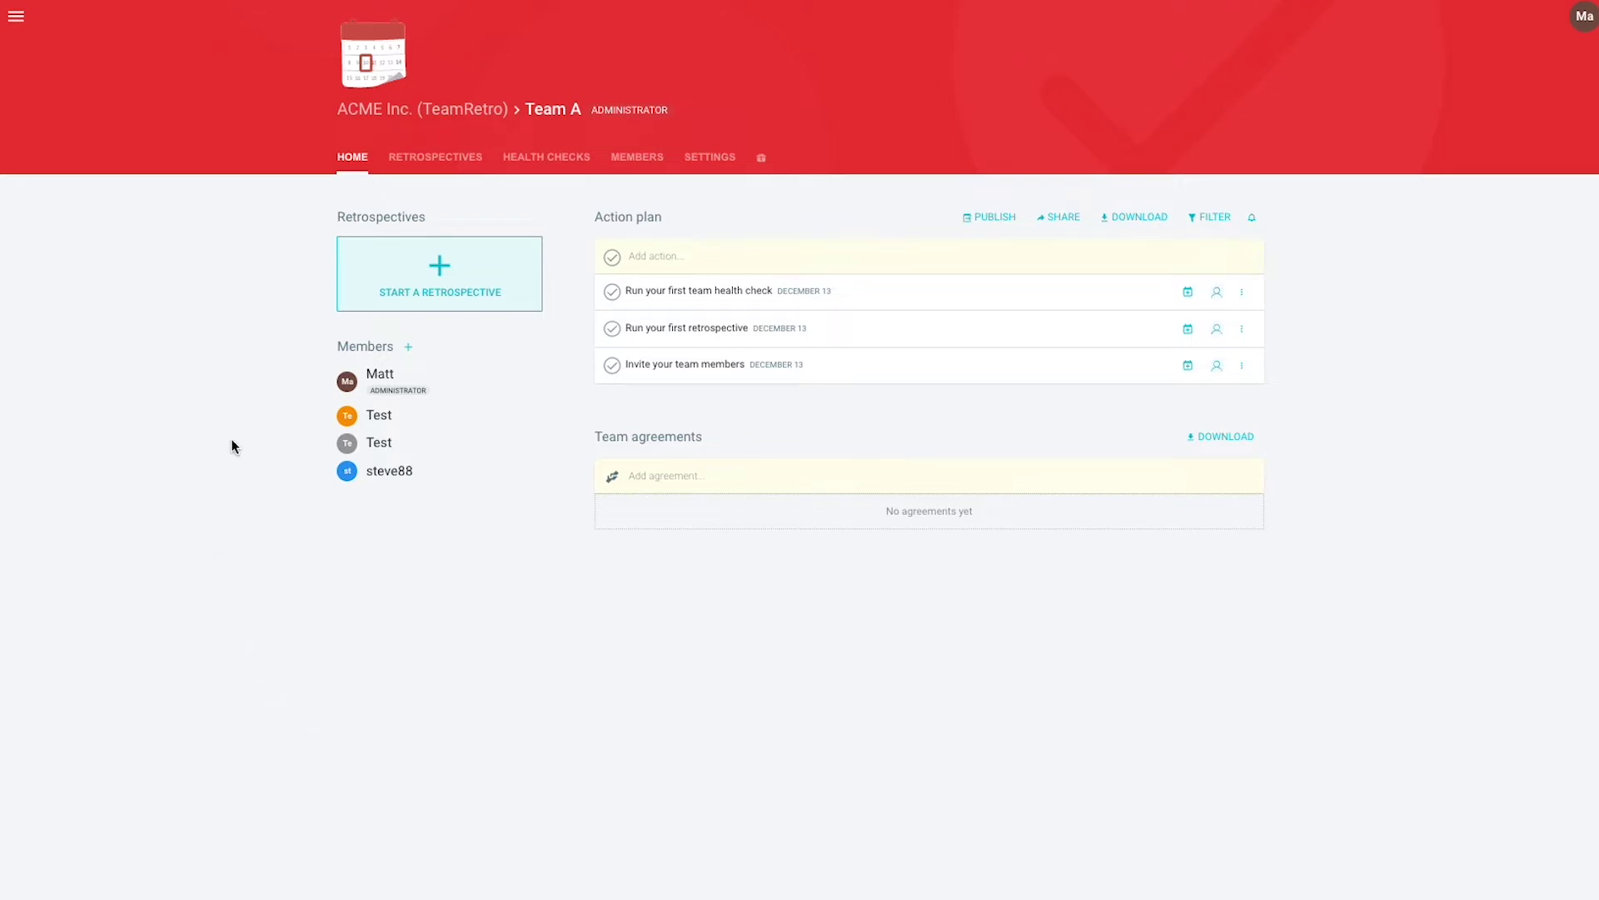
# Start a new retrospective, browse Your Templates, Community and Standard, and pick Agile Retrospective
pyautogui.click(417, 278)
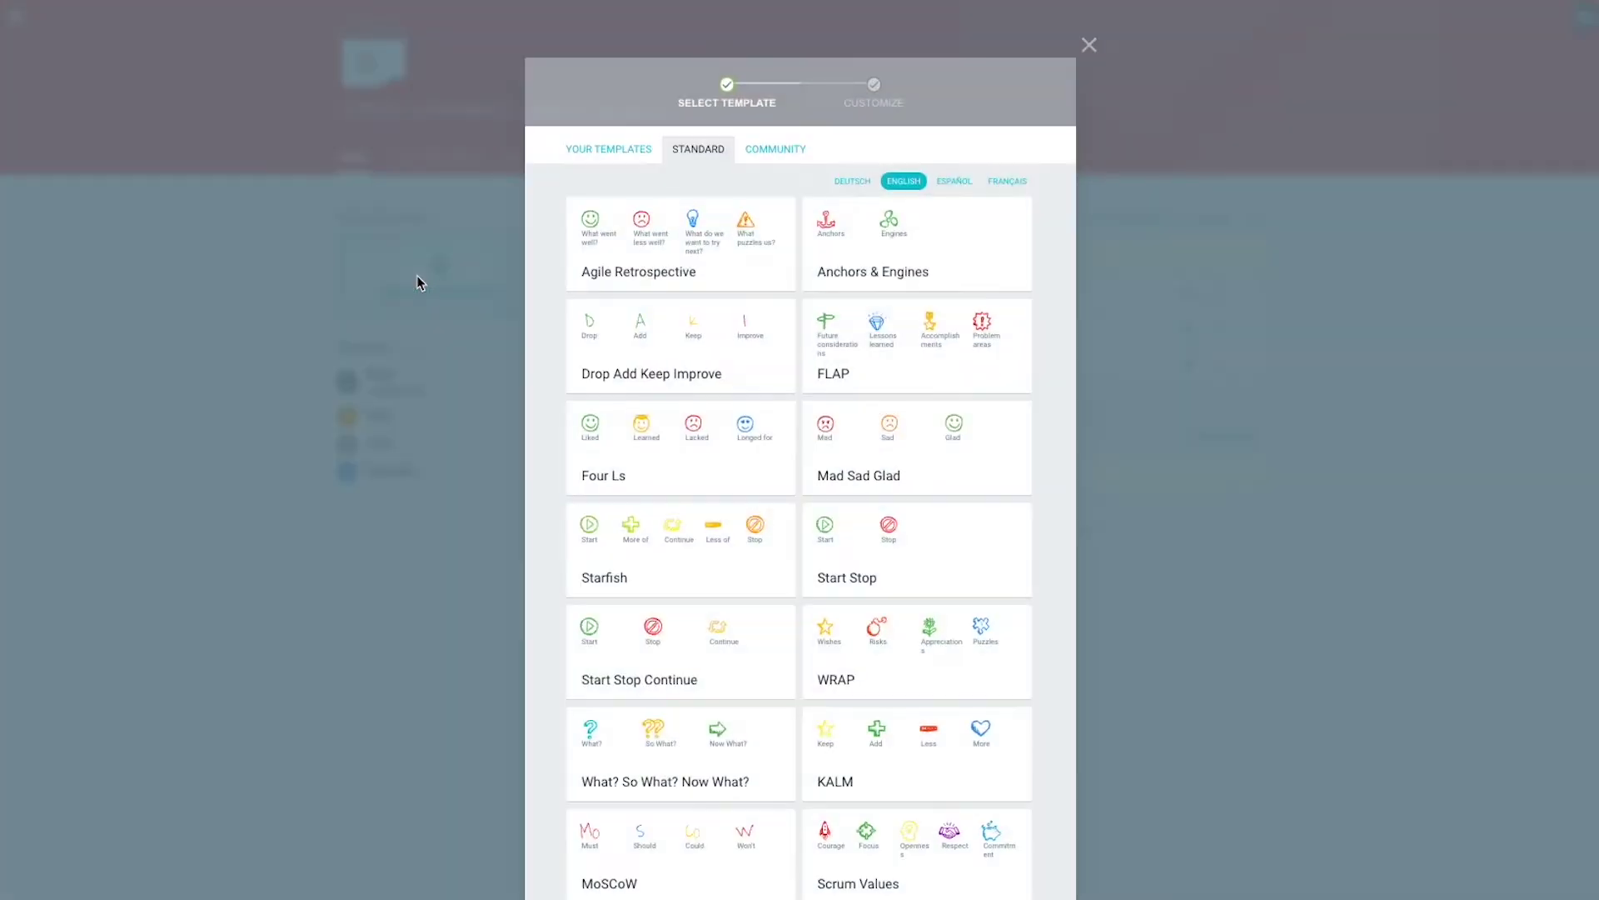
pyautogui.scroll(-3, 695, 358)
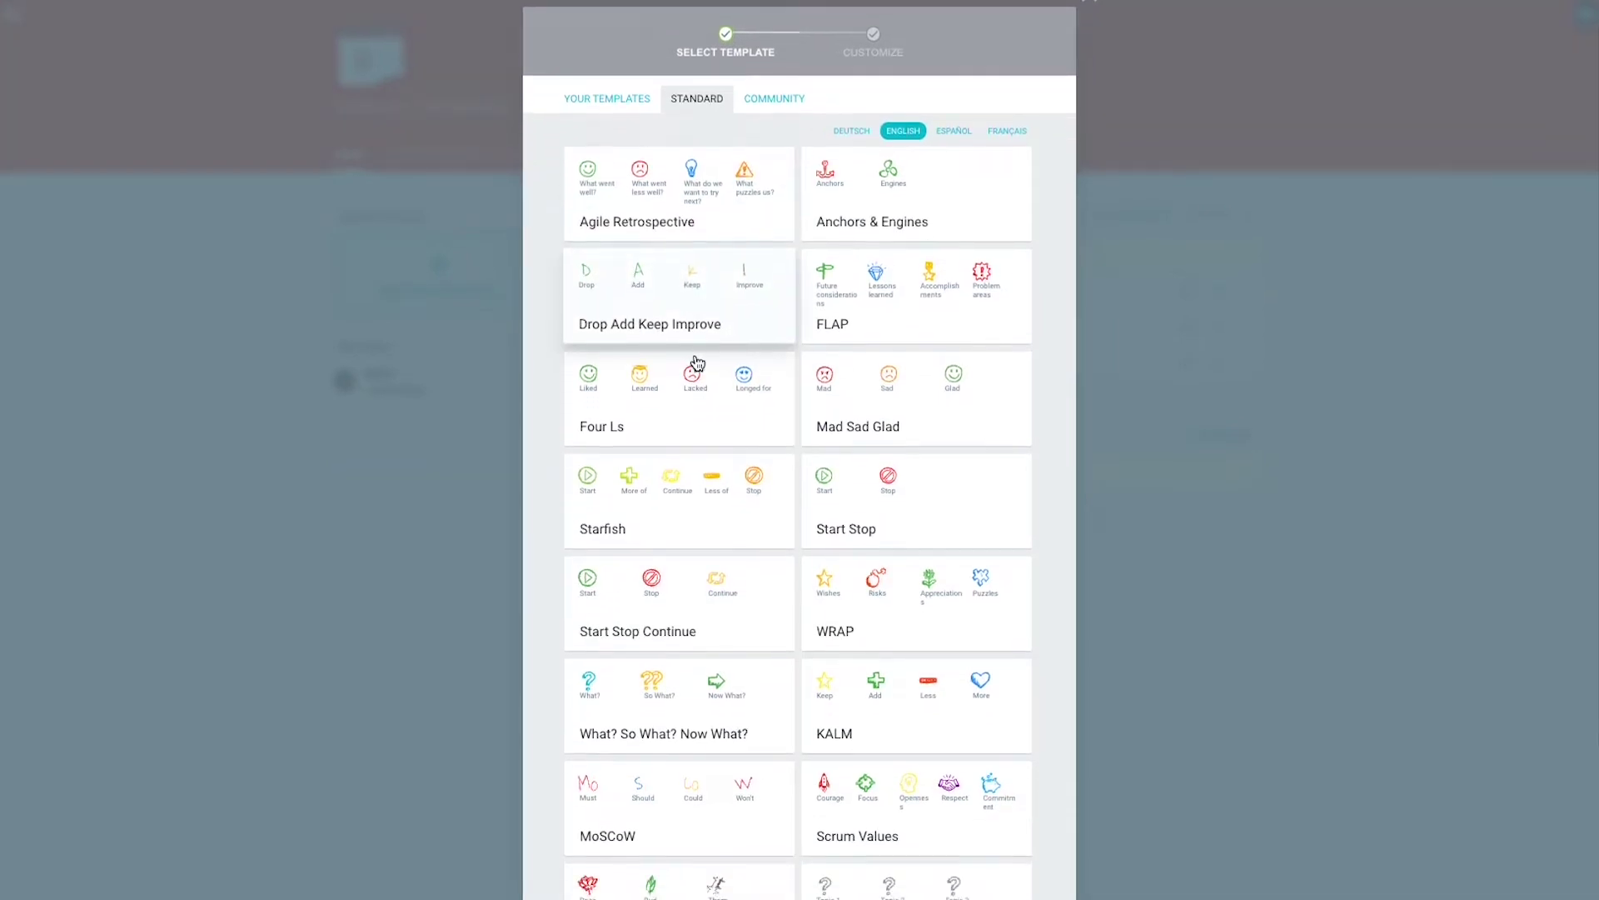
pyautogui.scroll(5, 697, 363)
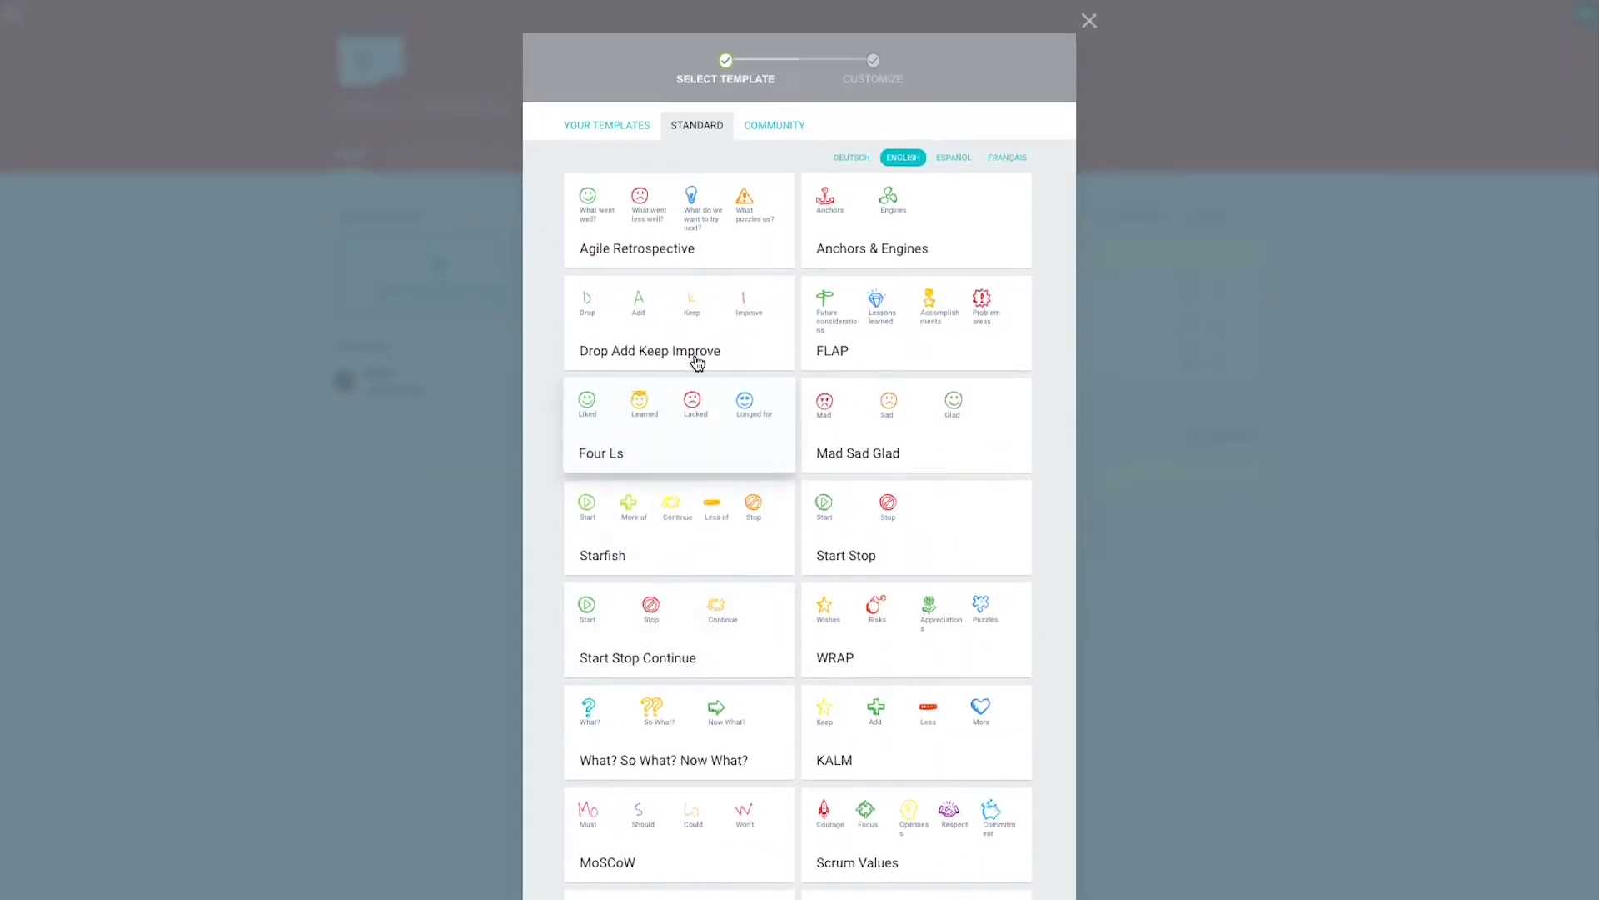
pyautogui.click(605, 148)
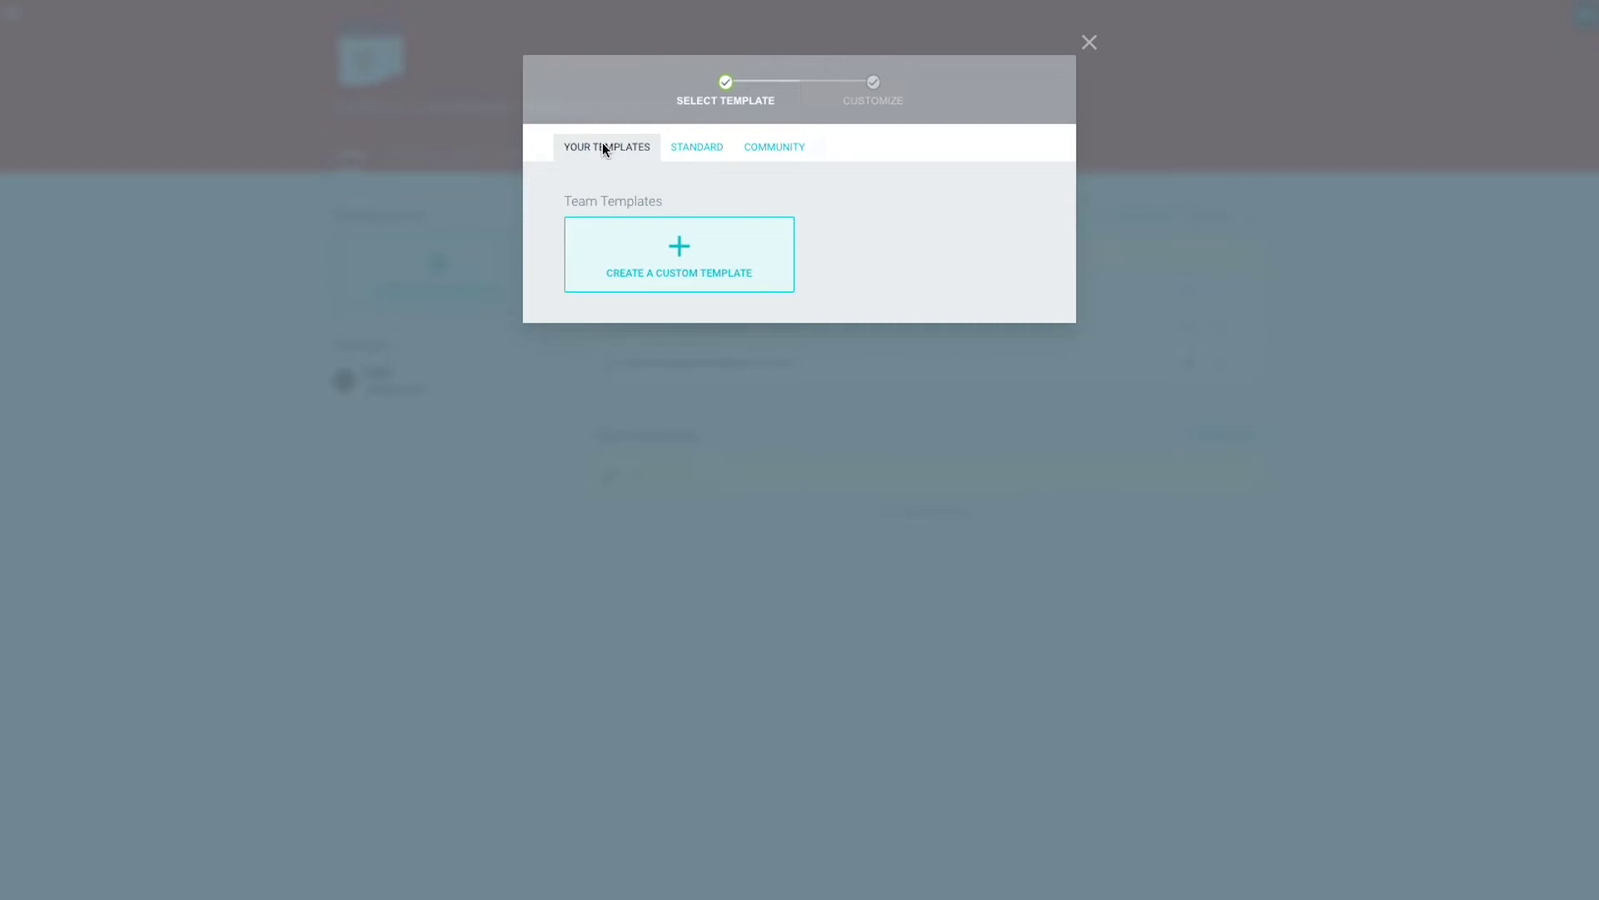
pyautogui.click(751, 151)
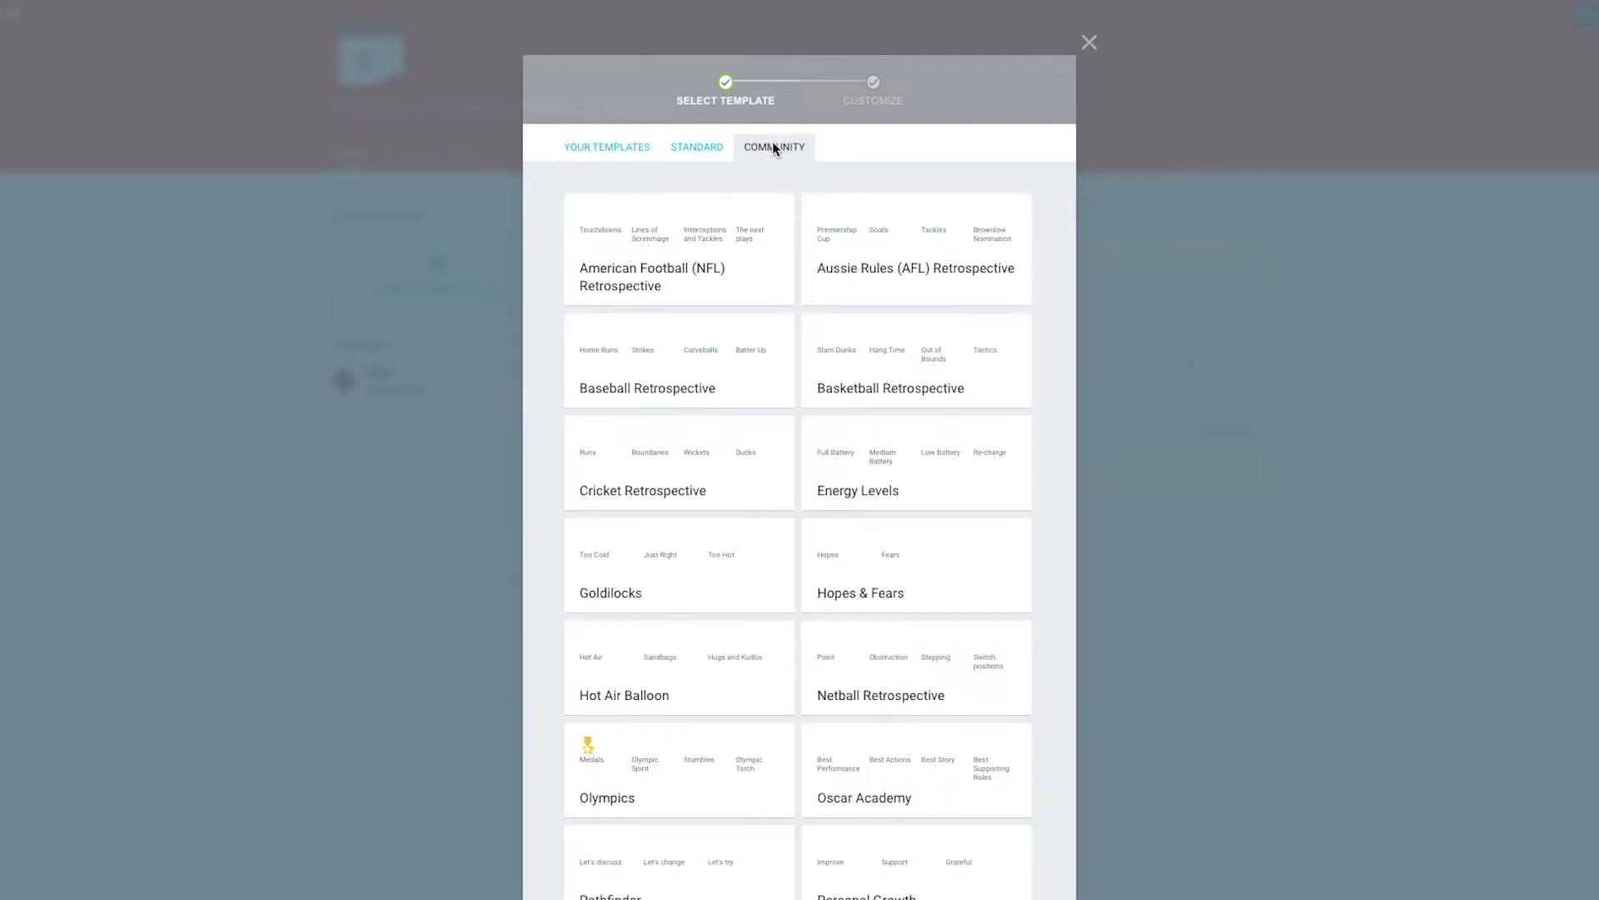
pyautogui.click(691, 148)
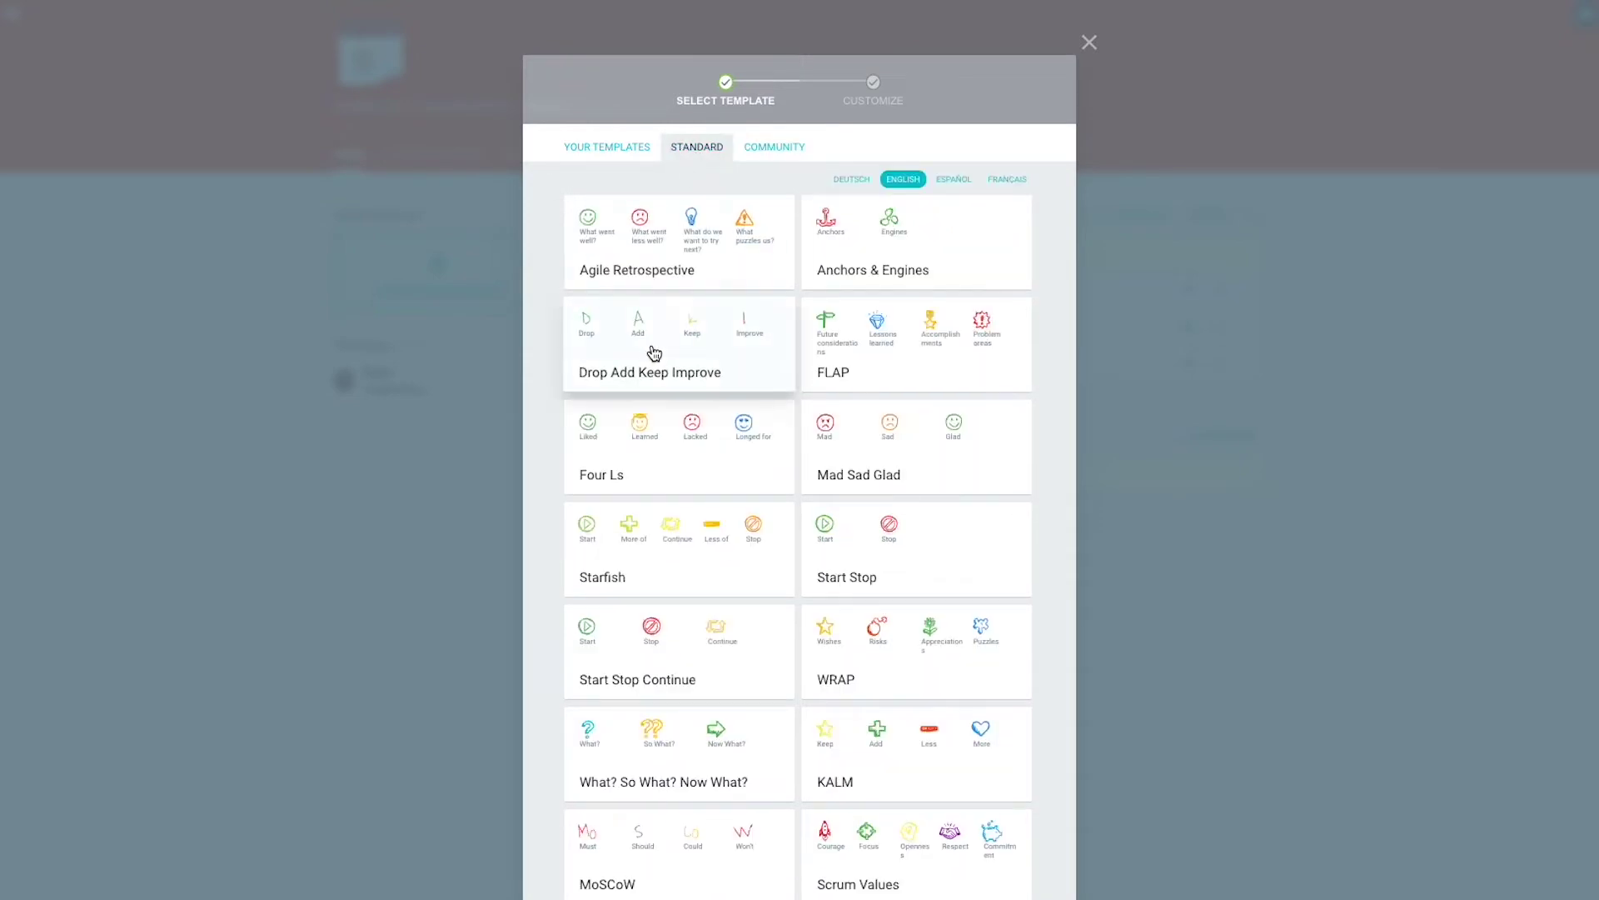
pyautogui.click(697, 263)
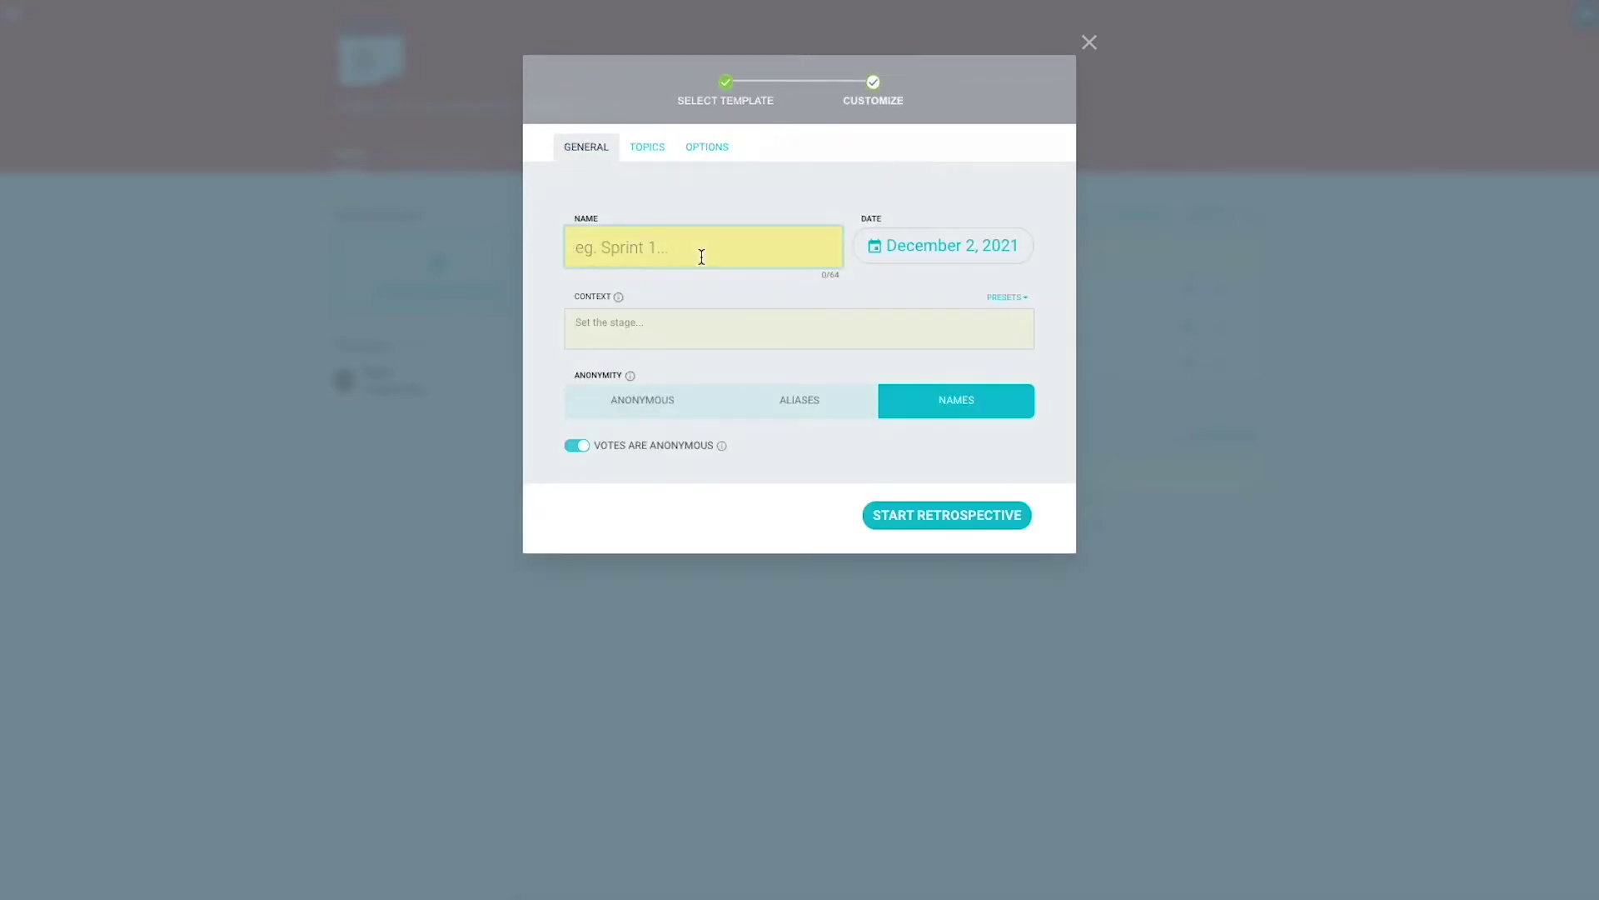
# Name the retrospective Sprint A, keep the date December 2, and use The Prime Directive as context
pyautogui.write('Sprint 1')
pyautogui.click(953, 250)
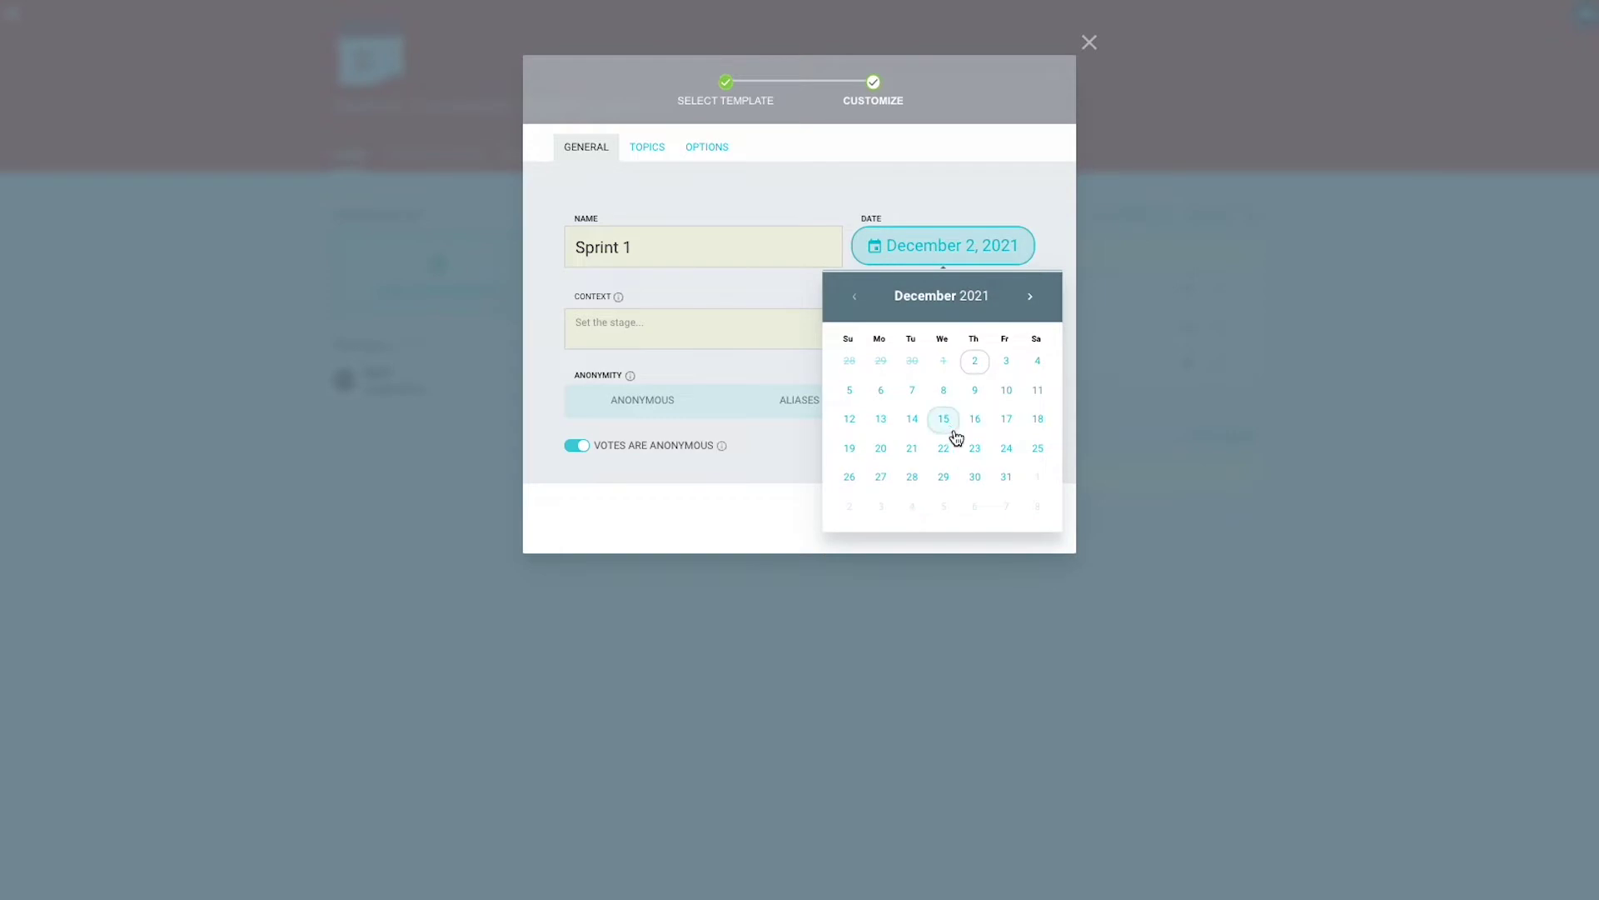
pyautogui.click(975, 420)
pyautogui.click(971, 247)
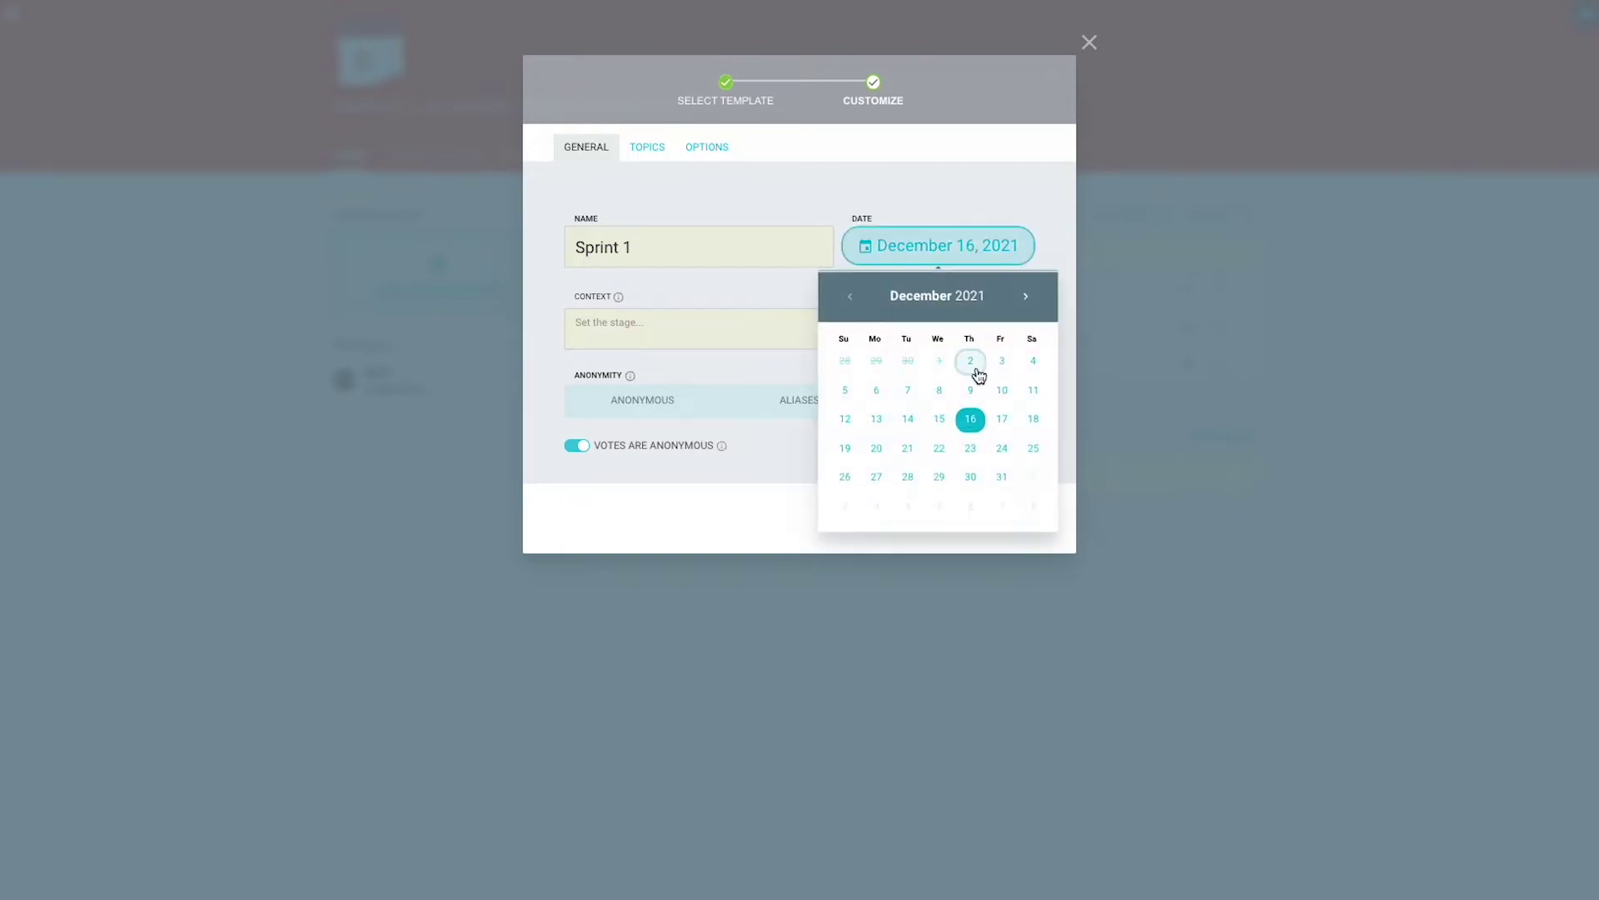
pyautogui.click(971, 363)
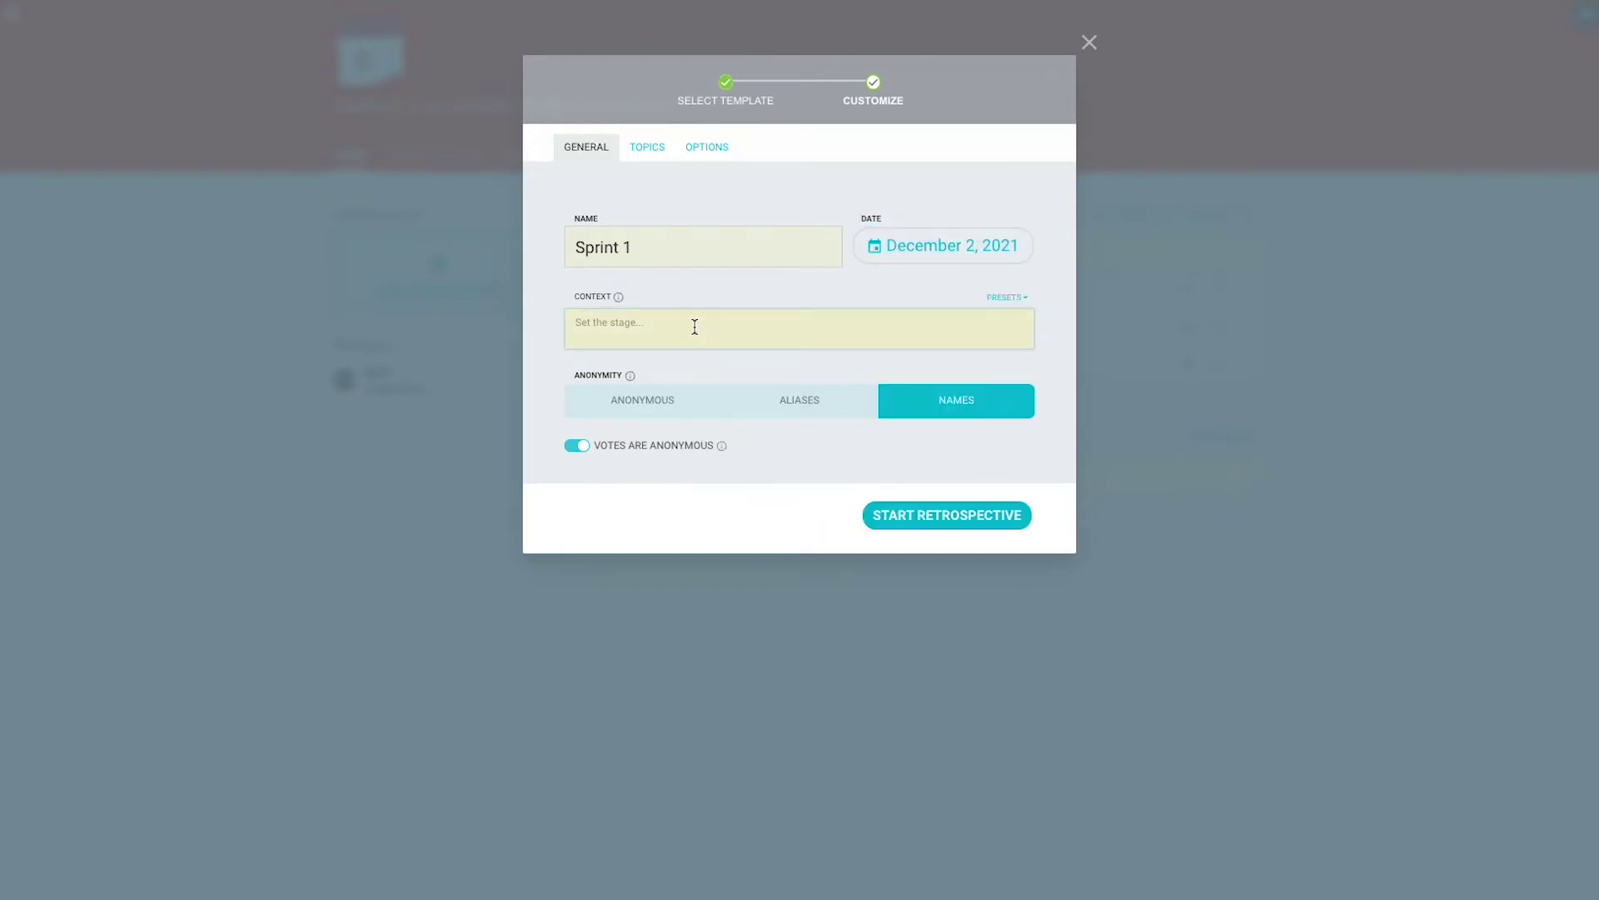
pyautogui.click(995, 310)
pyautogui.click(1007, 298)
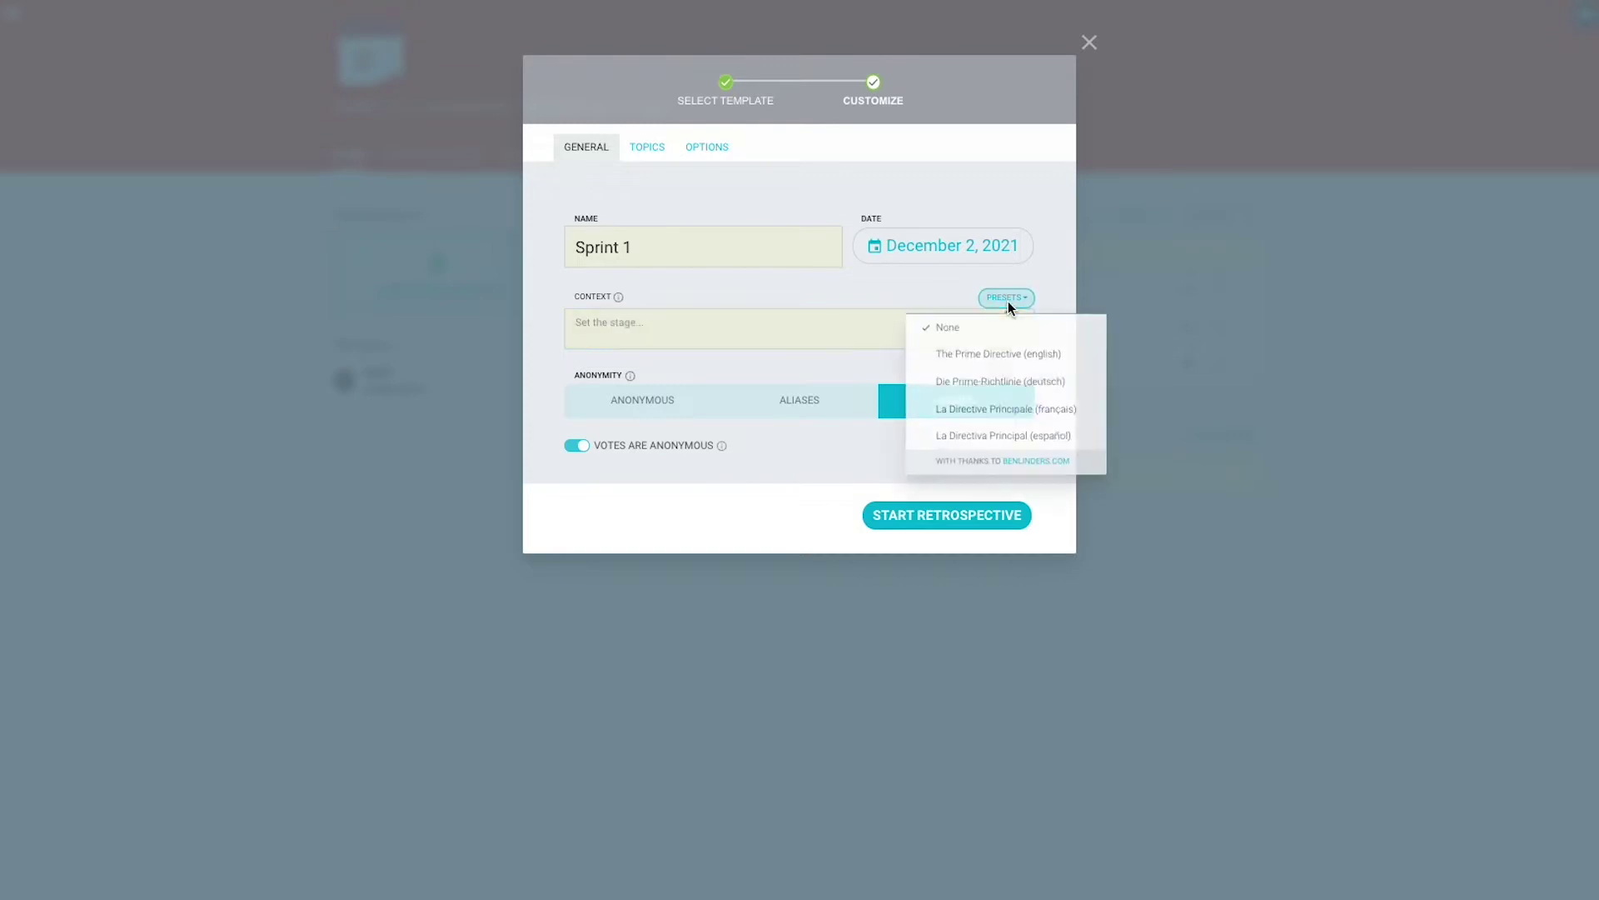
pyautogui.click(989, 353)
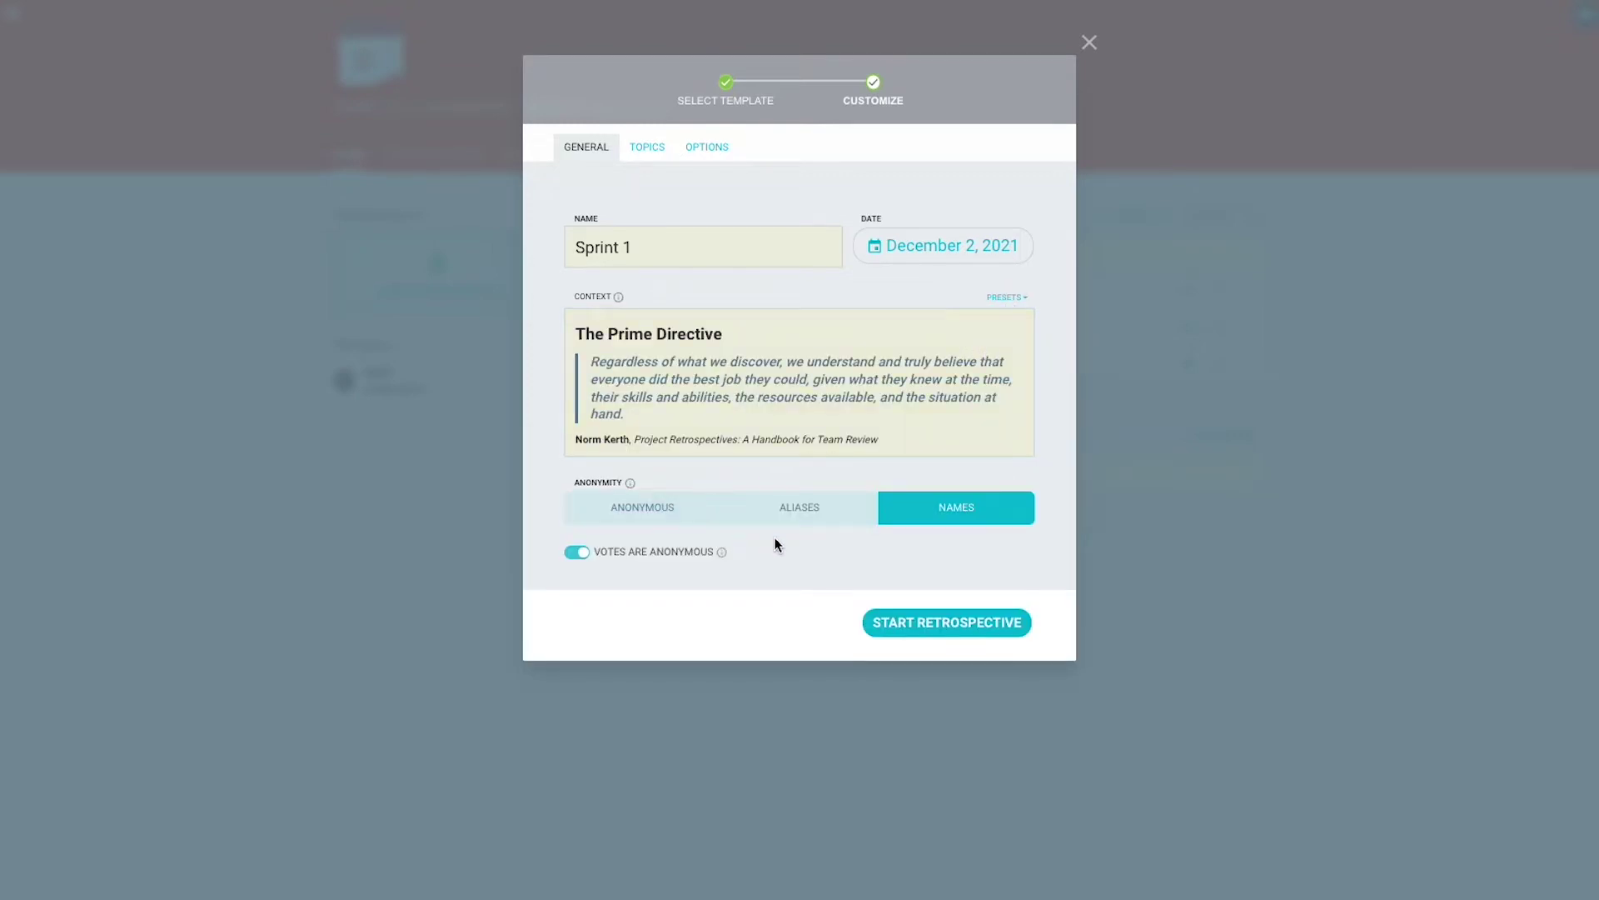
# Show participants by name while keeping votes anonymous
pyautogui.click(866, 522)
pyautogui.click(693, 521)
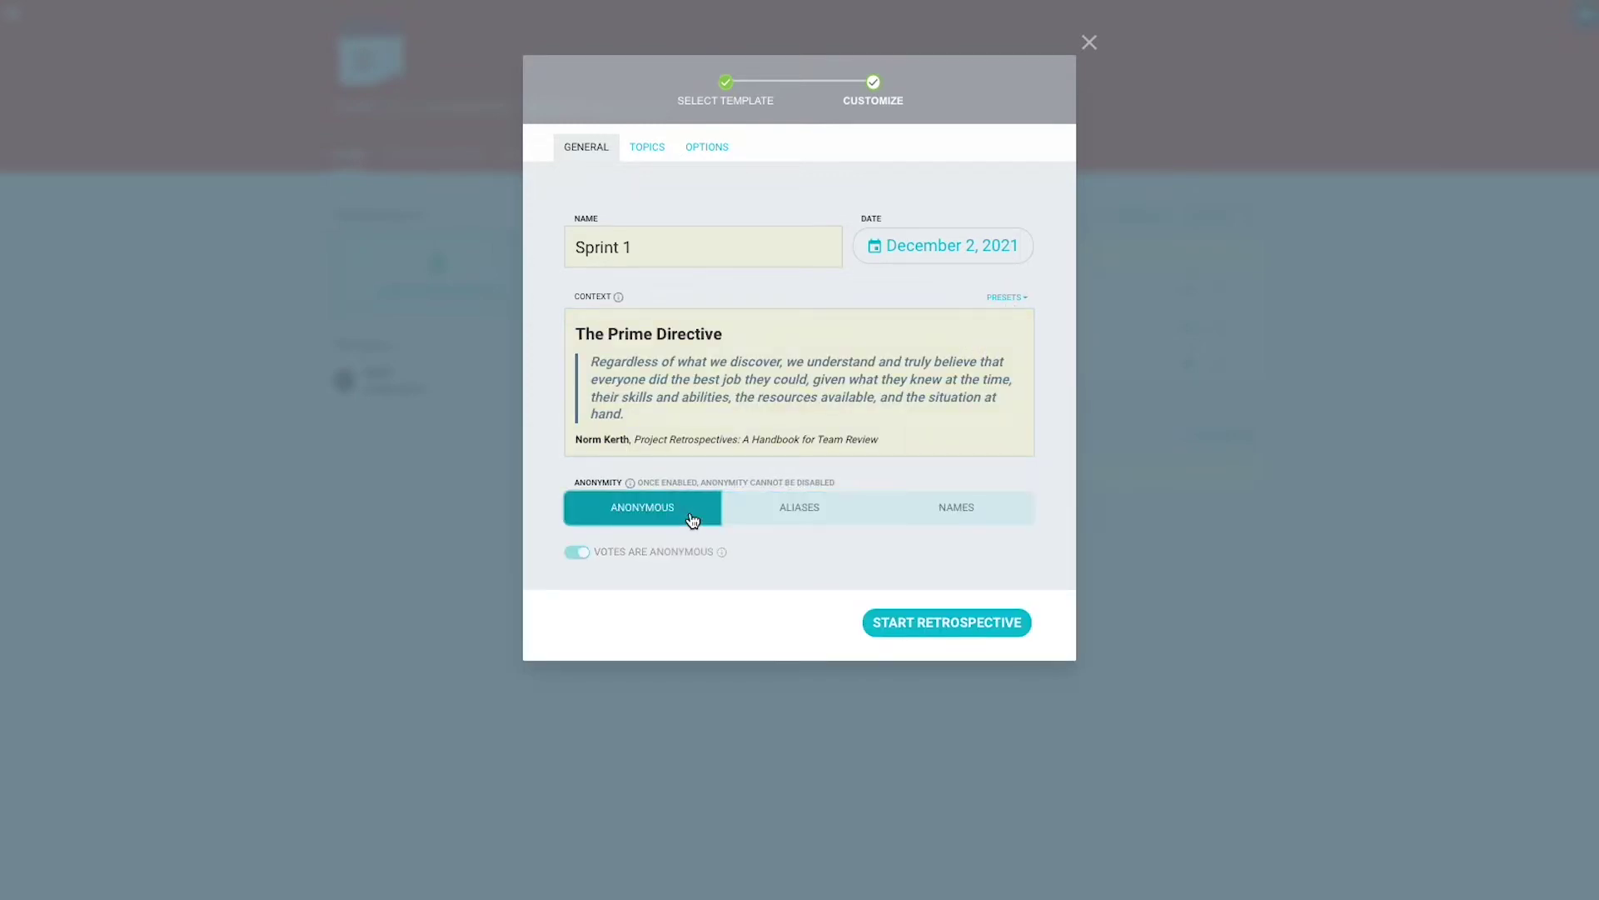
pyautogui.click(775, 515)
pyautogui.click(926, 506)
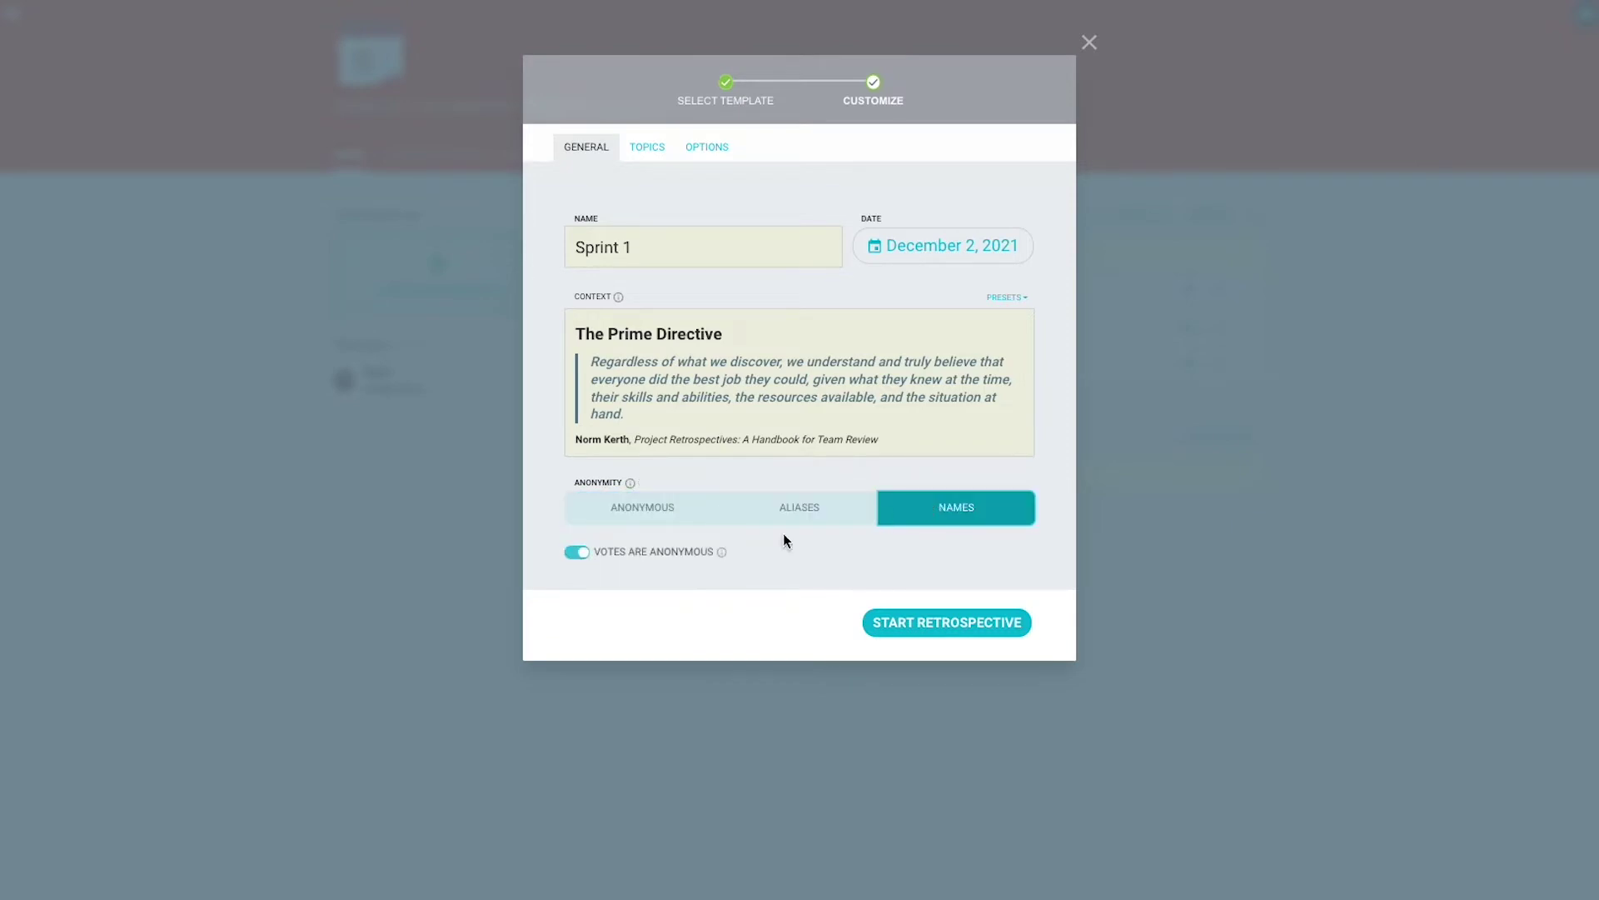
pyautogui.click(584, 557)
pyautogui.click(583, 555)
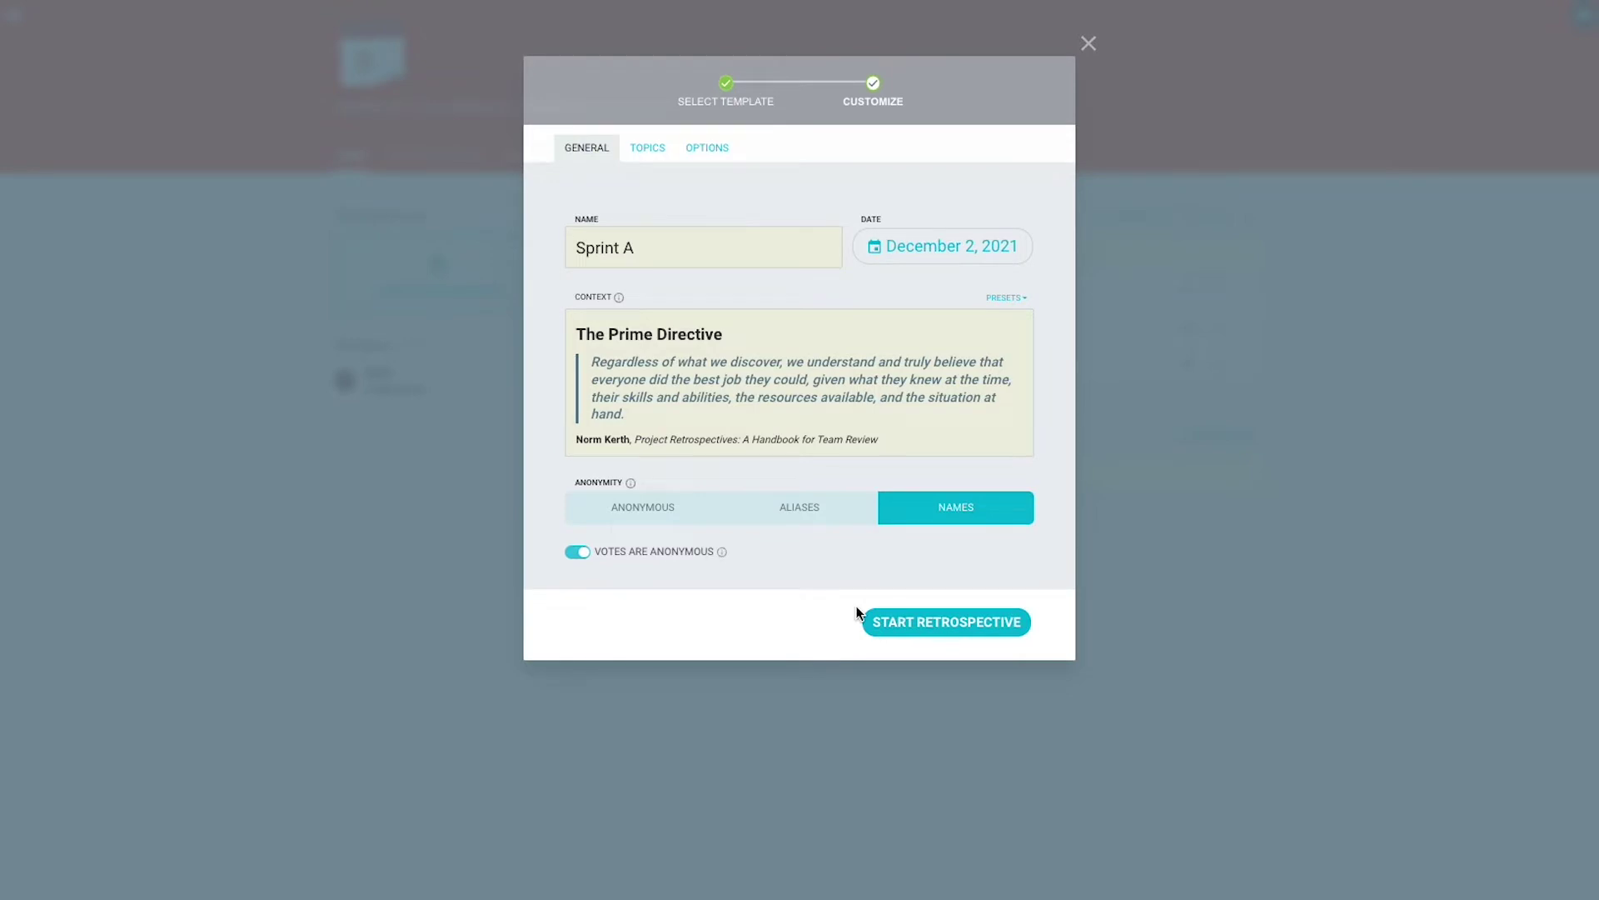
pyautogui.click(648, 147)
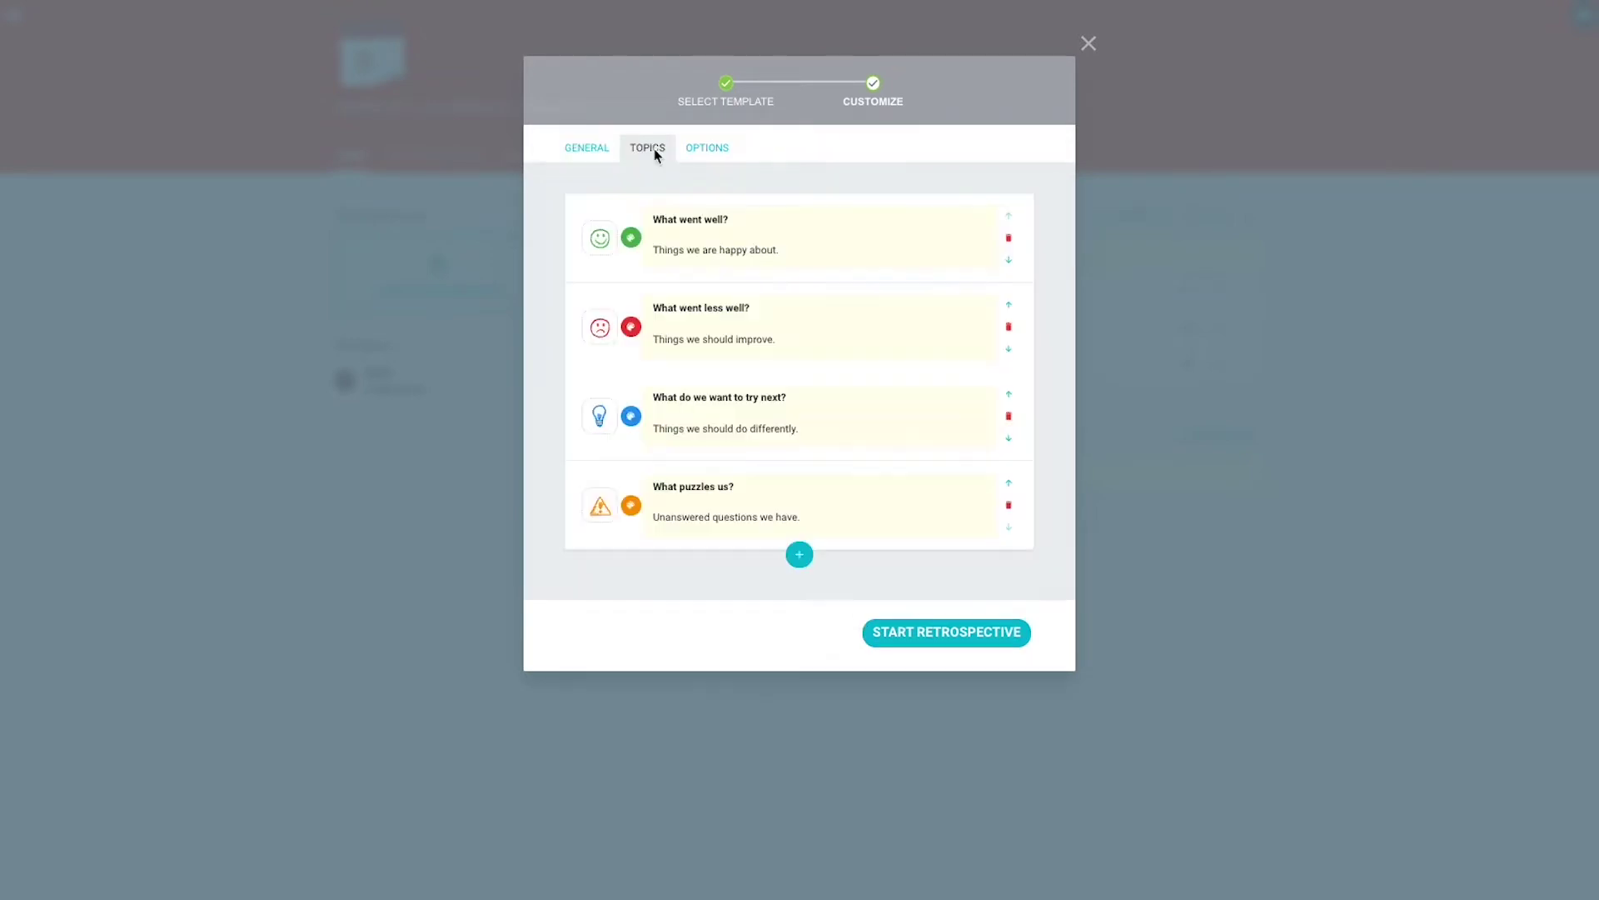
# Give What went well? a stopwatch image, review the options, and start Sprint A
pyautogui.click(620, 234)
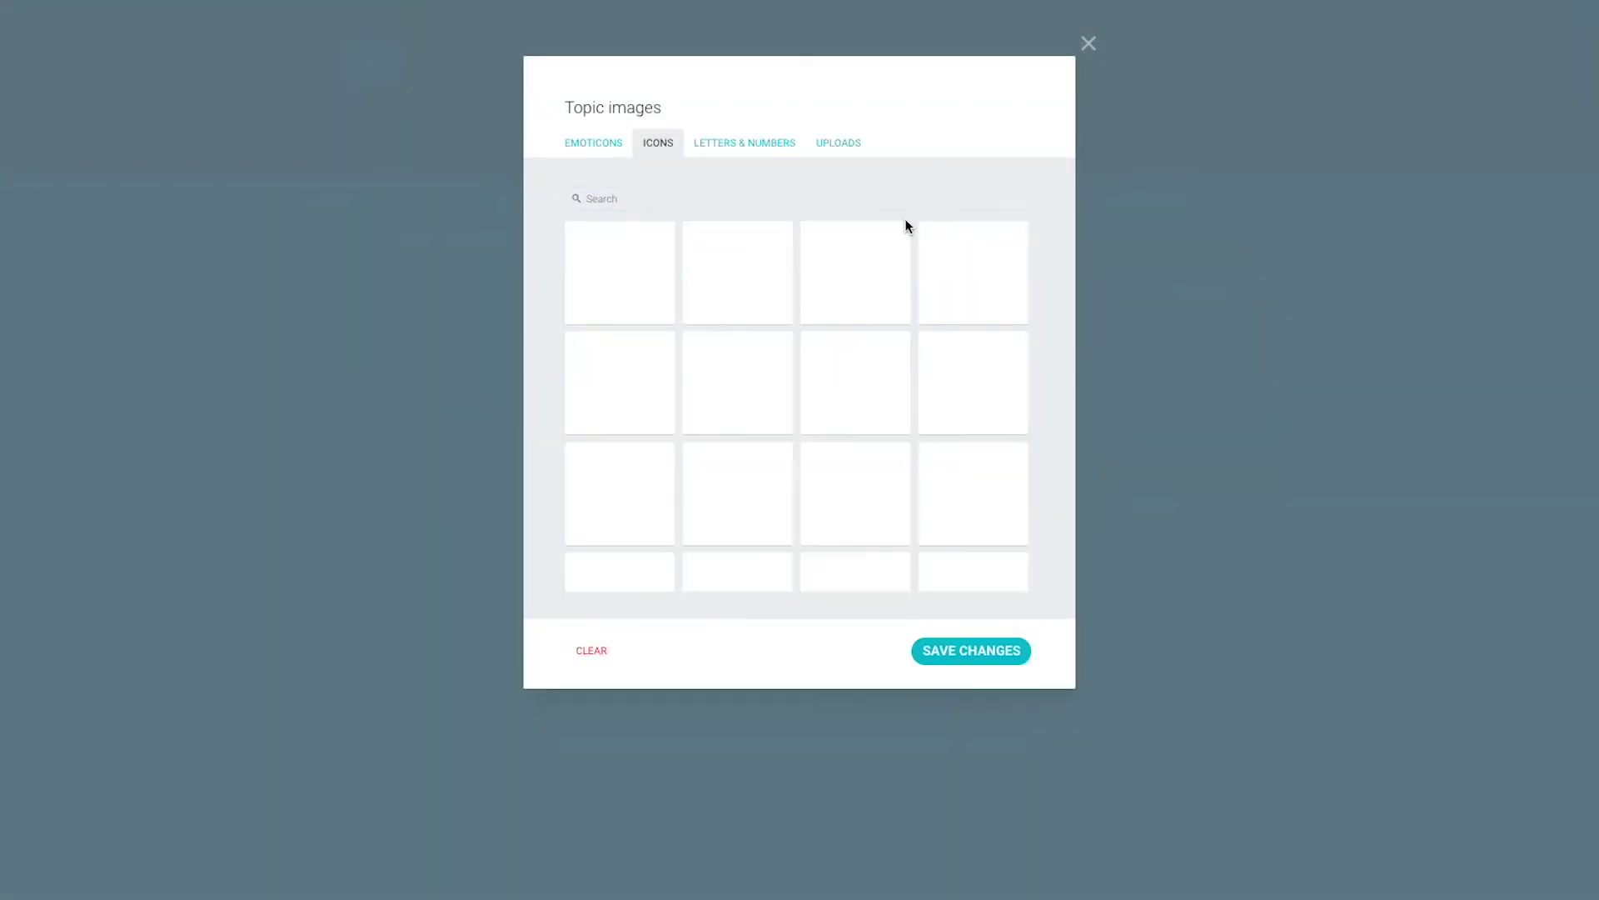
pyautogui.click(745, 279)
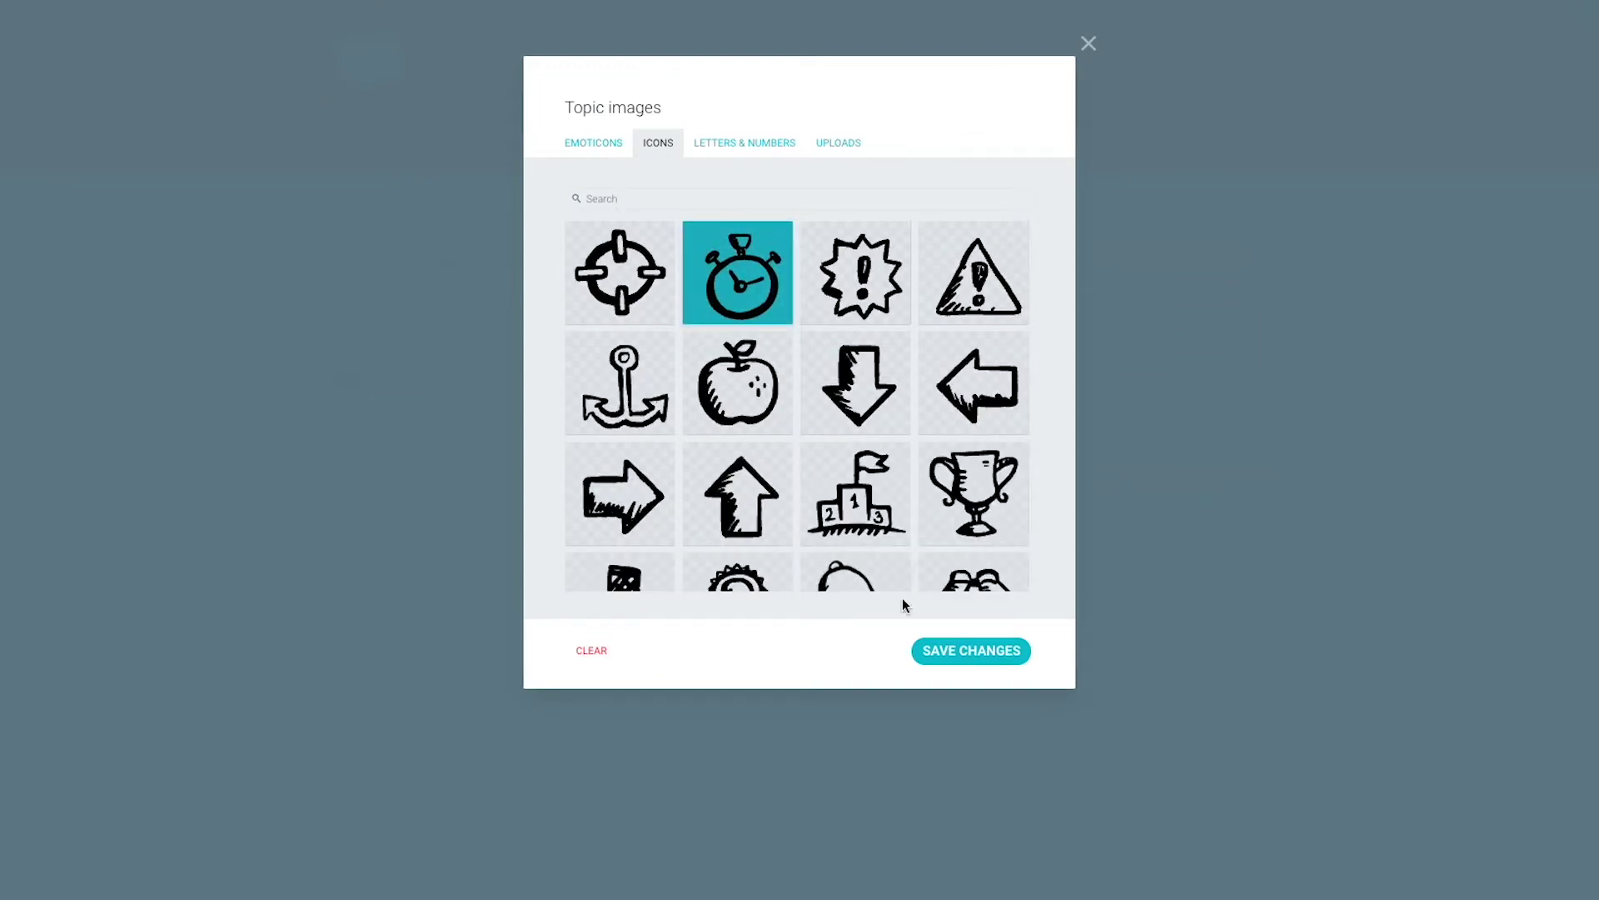
pyautogui.click(954, 650)
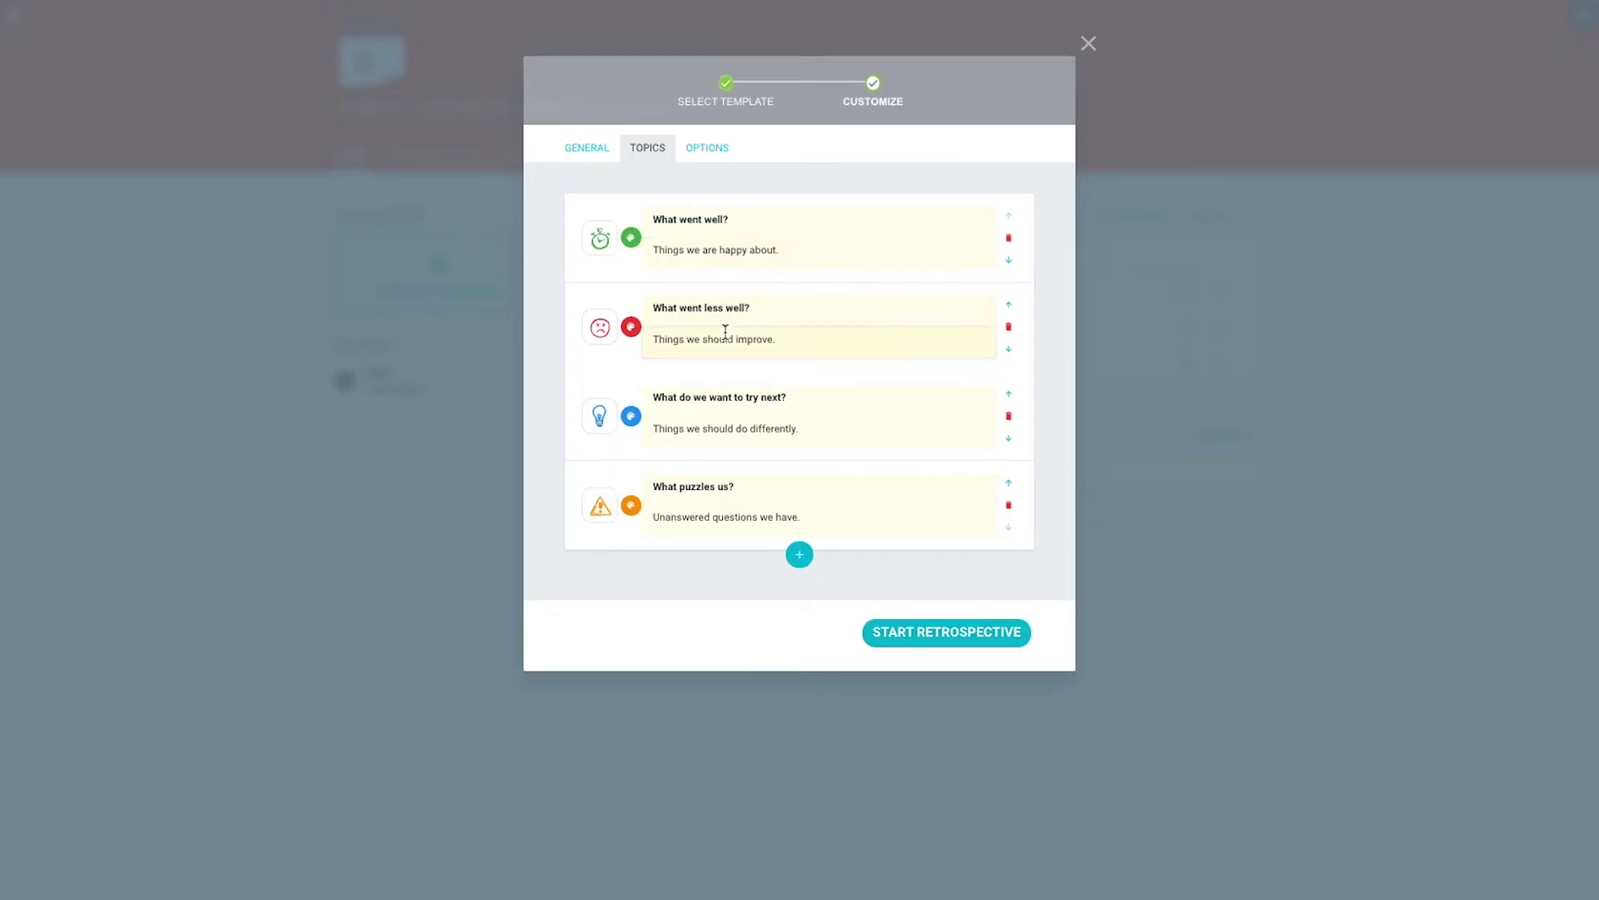
pyautogui.click(710, 150)
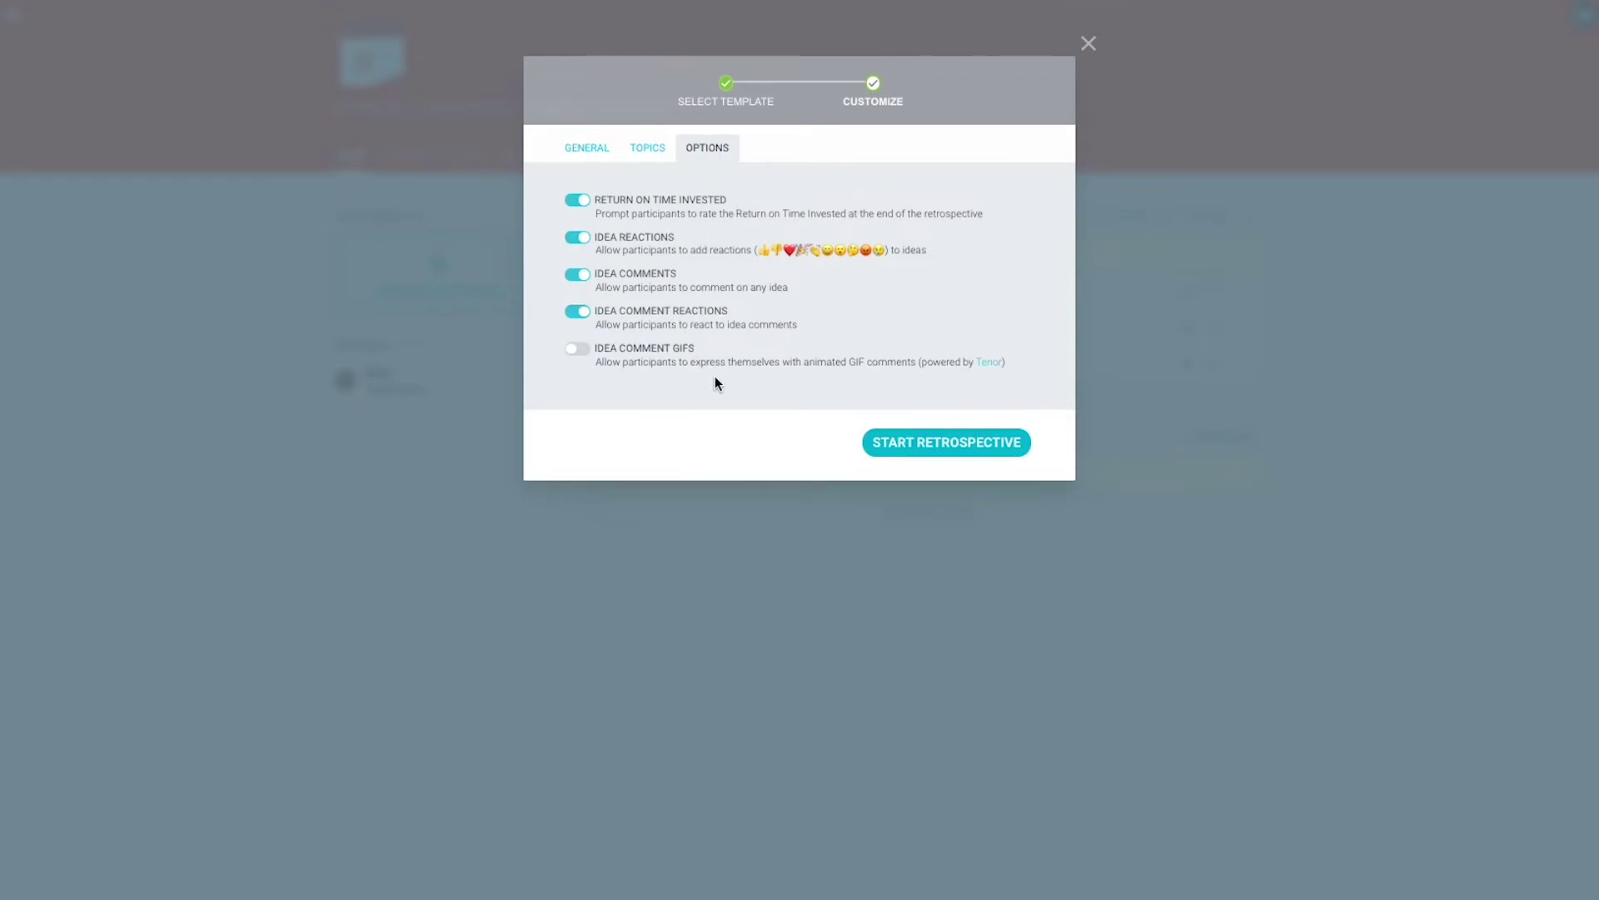
pyautogui.click(887, 444)
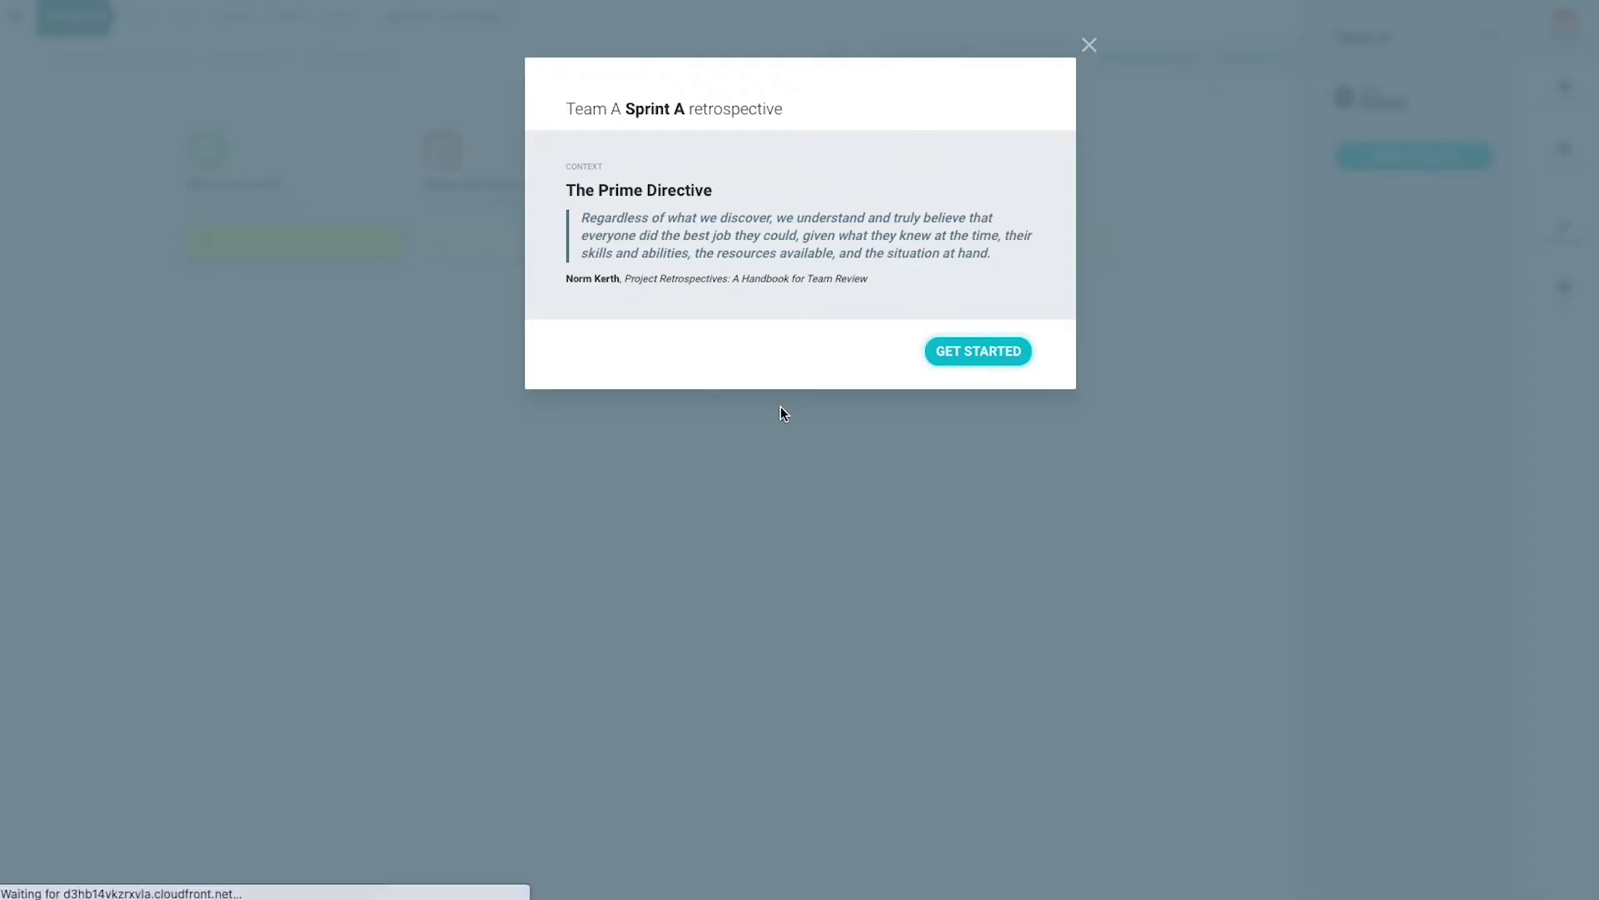
# Send Sprint A invitations to the three team members and close the invite dialog
pyautogui.click(946, 351)
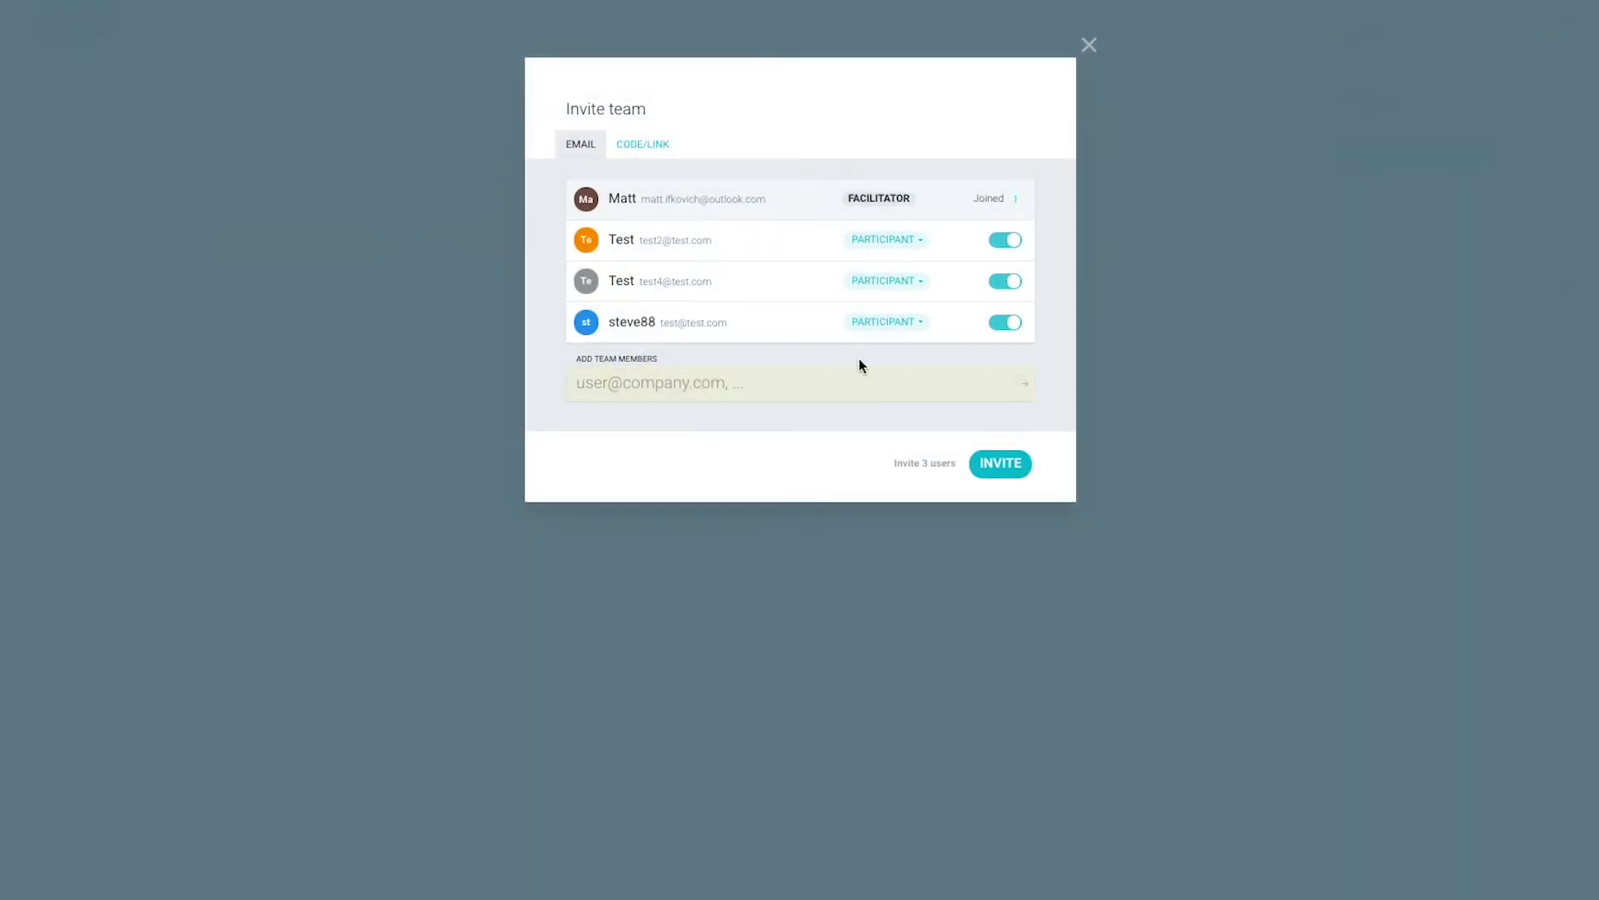
pyautogui.click(991, 465)
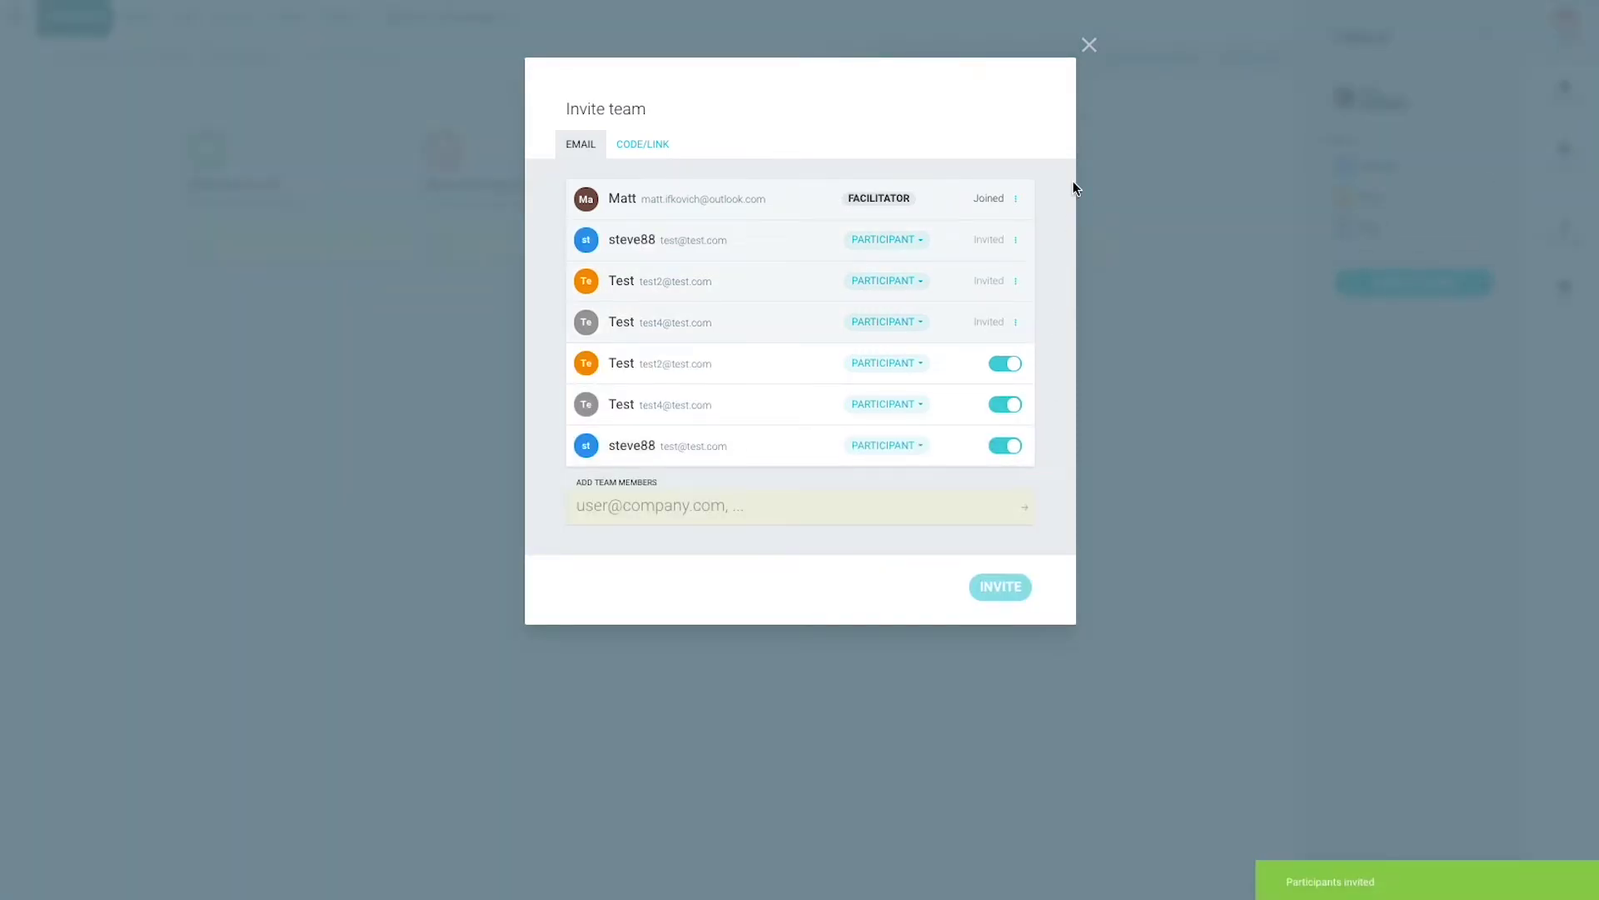
pyautogui.click(1089, 45)
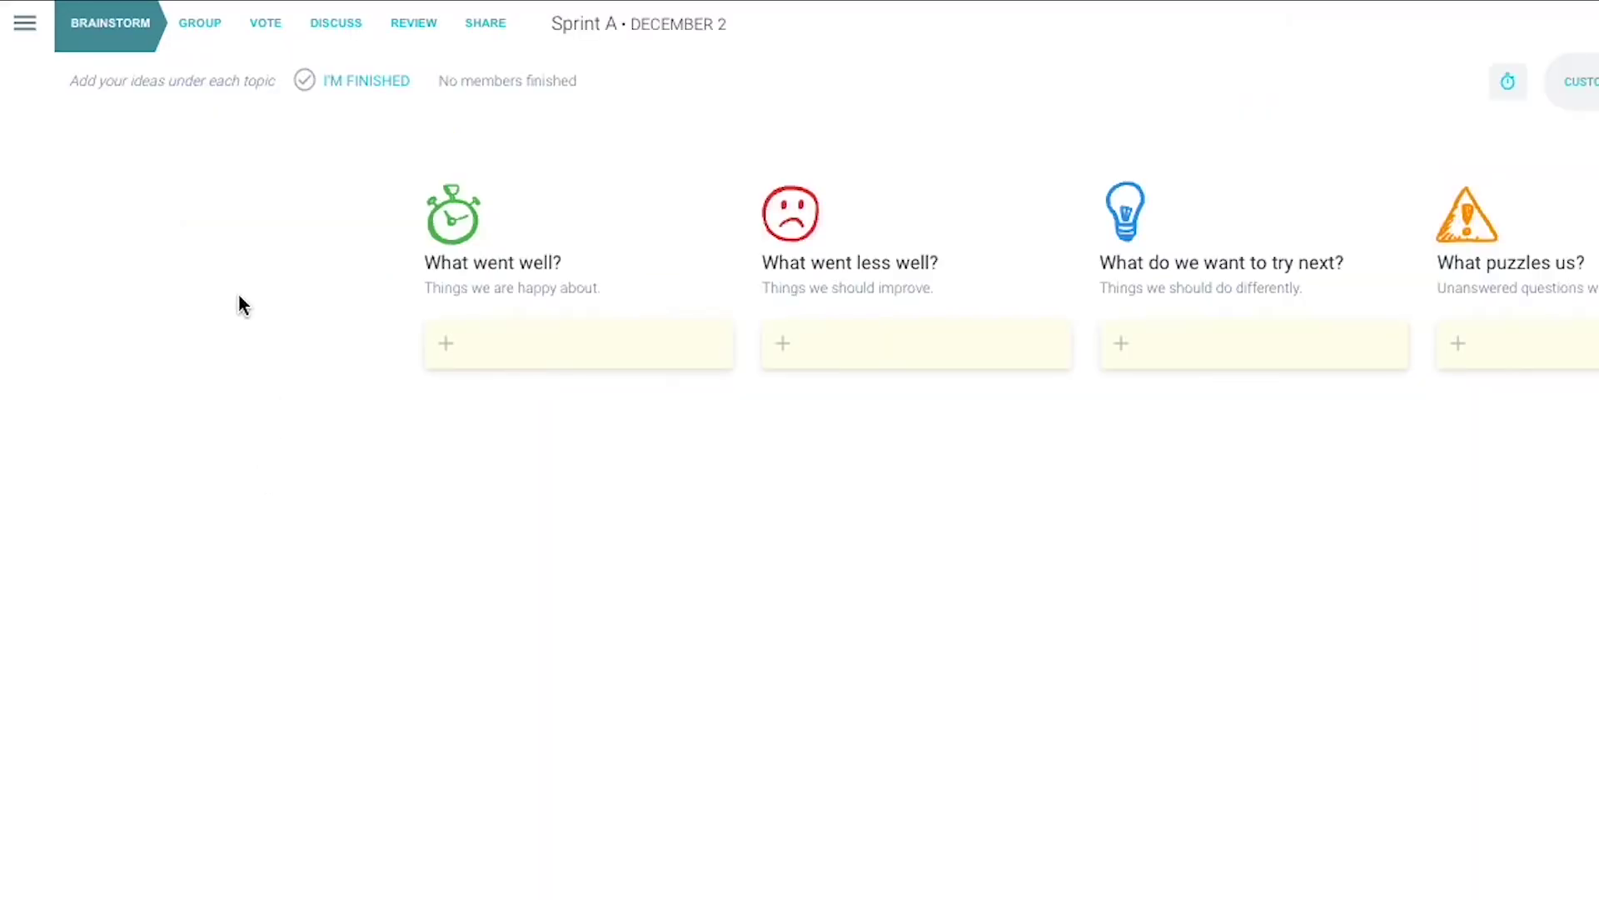
# Preview the Group, Vote, Discuss, Review and Share phases, then return to Brainstorm and open Customize topics
pyautogui.click(197, 27)
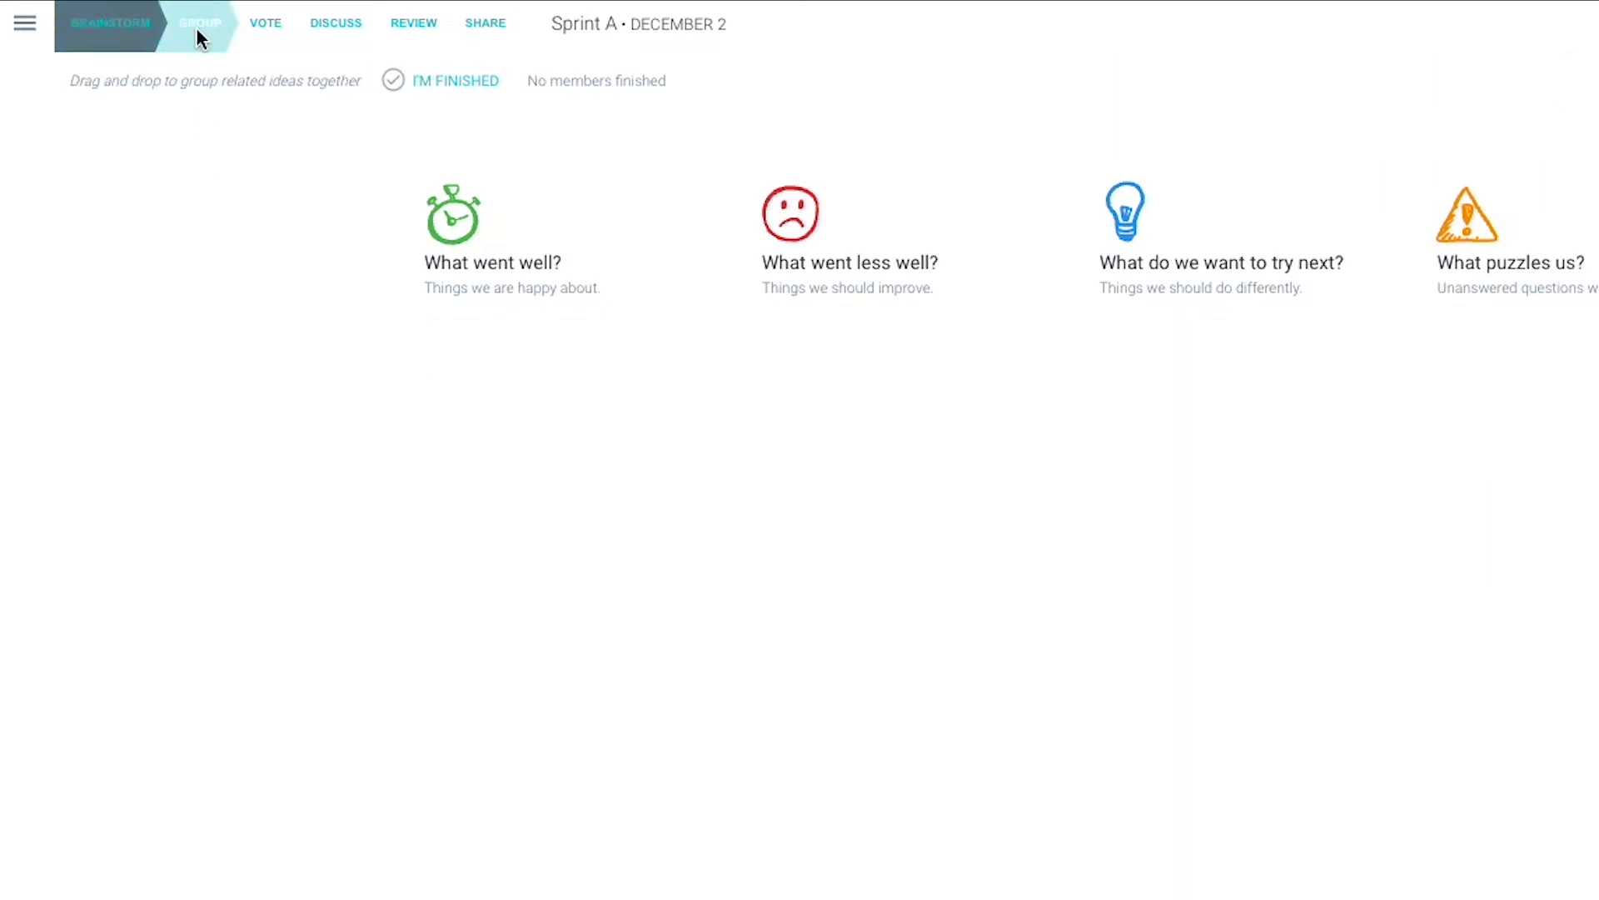
pyautogui.click(270, 30)
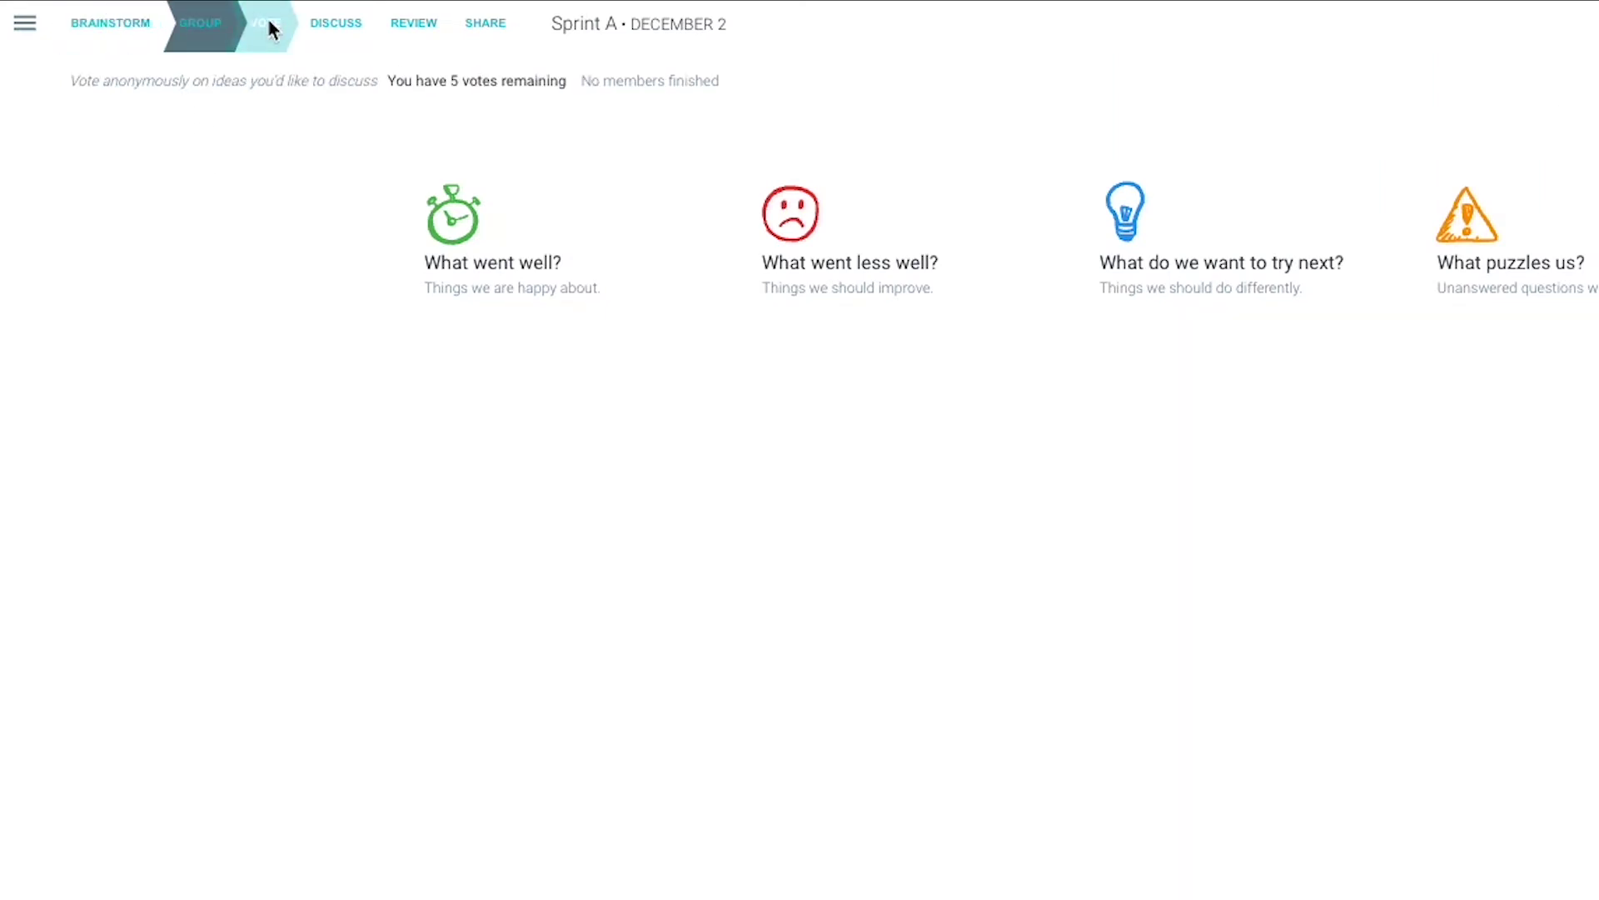
pyautogui.click(350, 32)
pyautogui.click(390, 27)
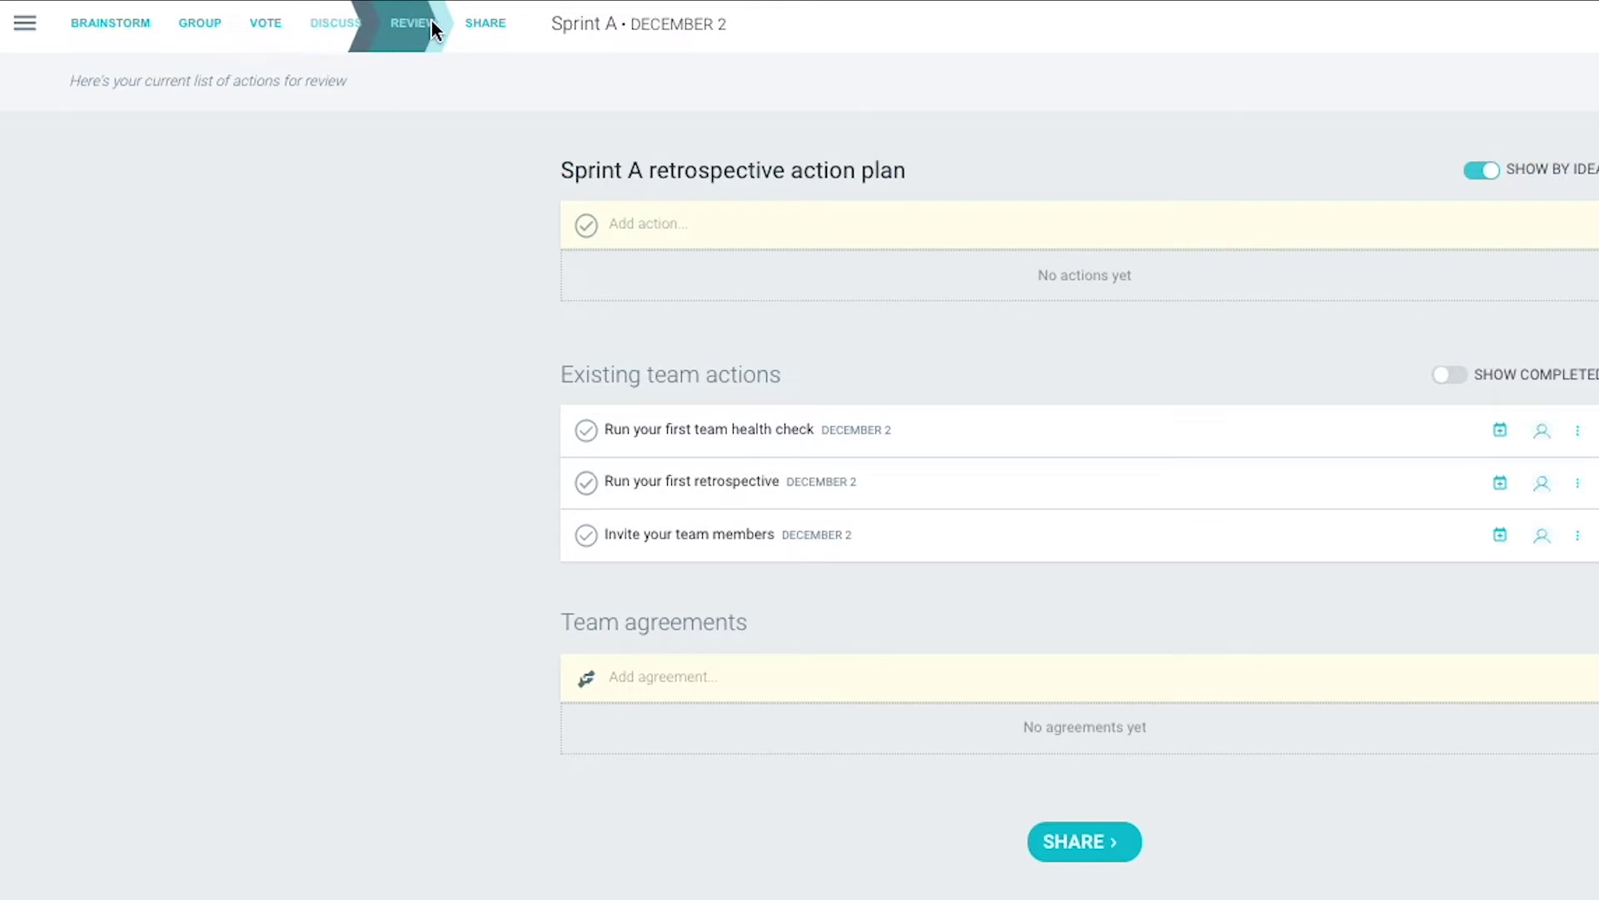
pyautogui.click(471, 33)
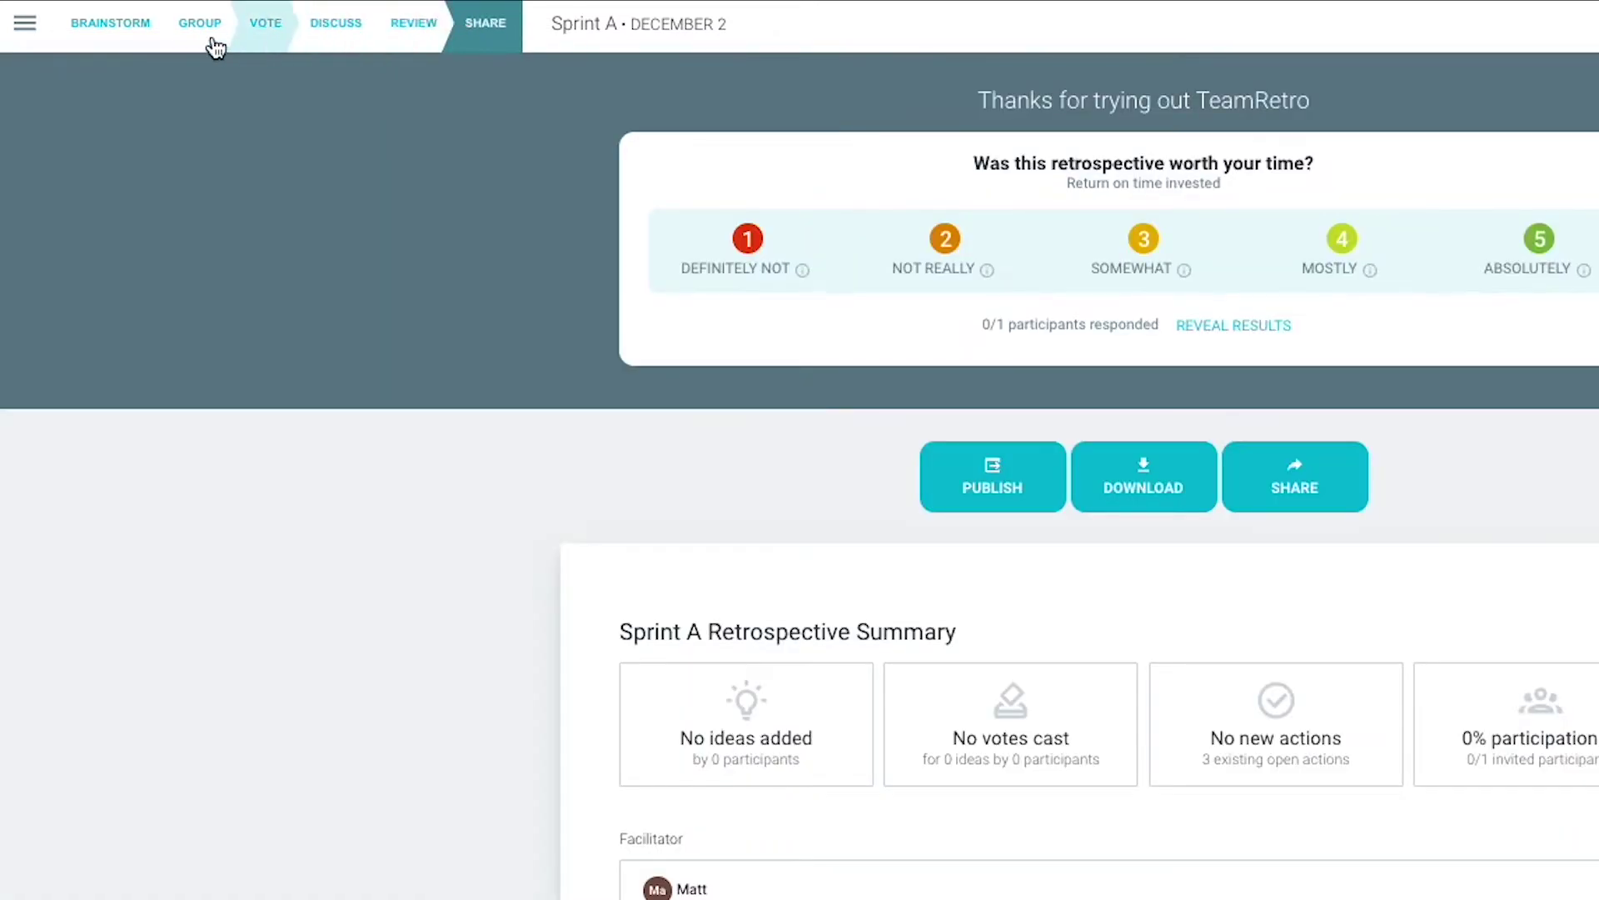
pyautogui.click(109, 25)
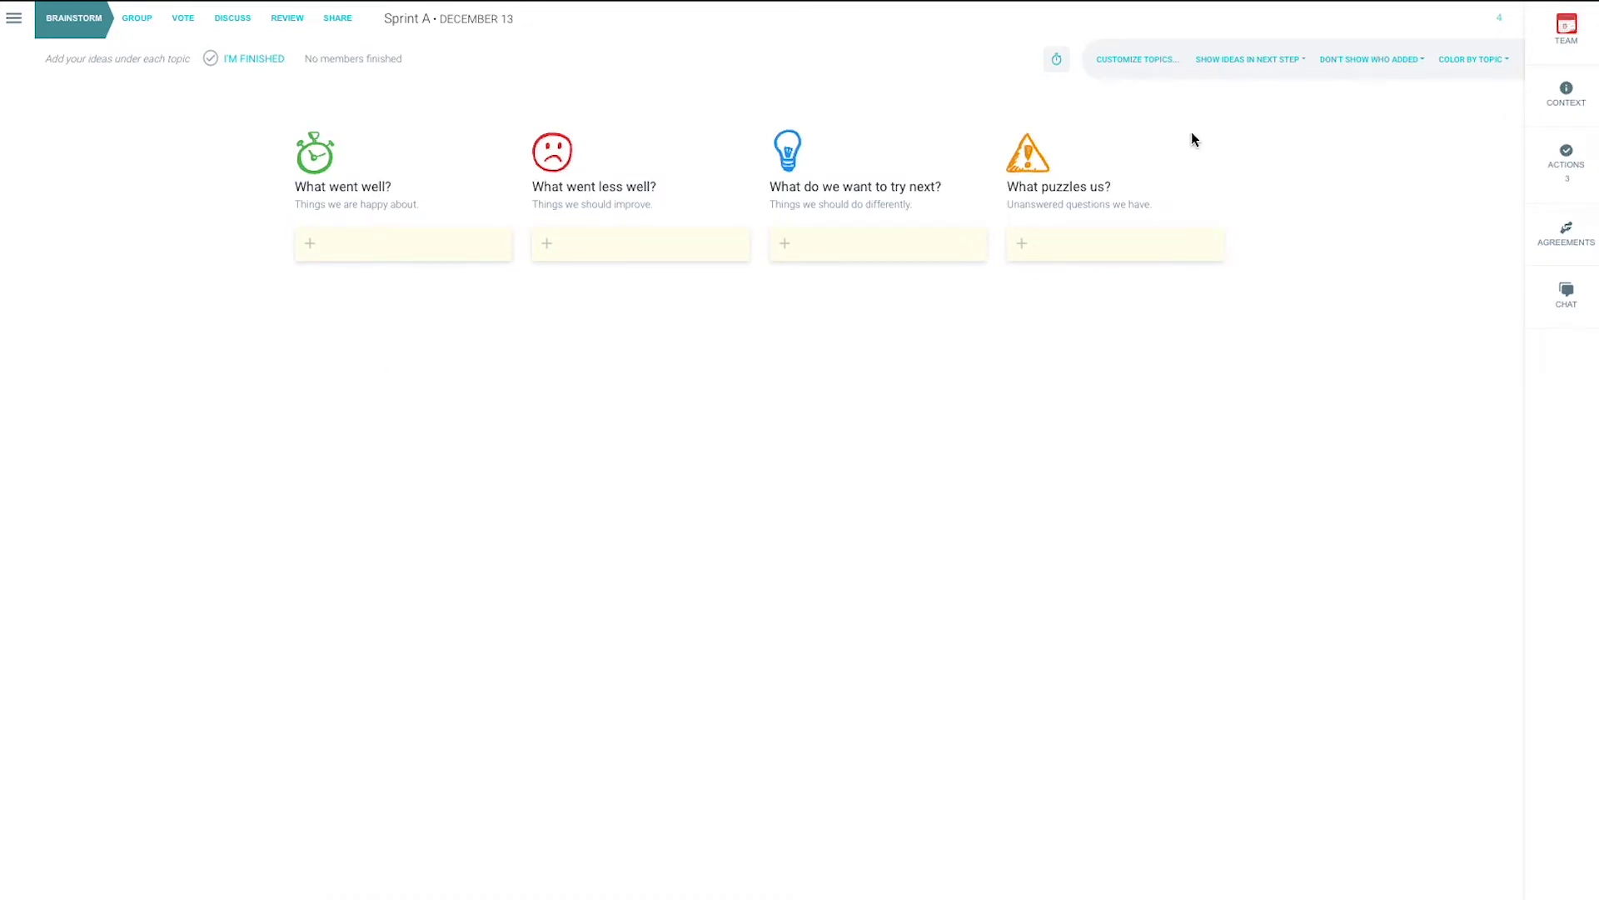
pyautogui.click(1126, 63)
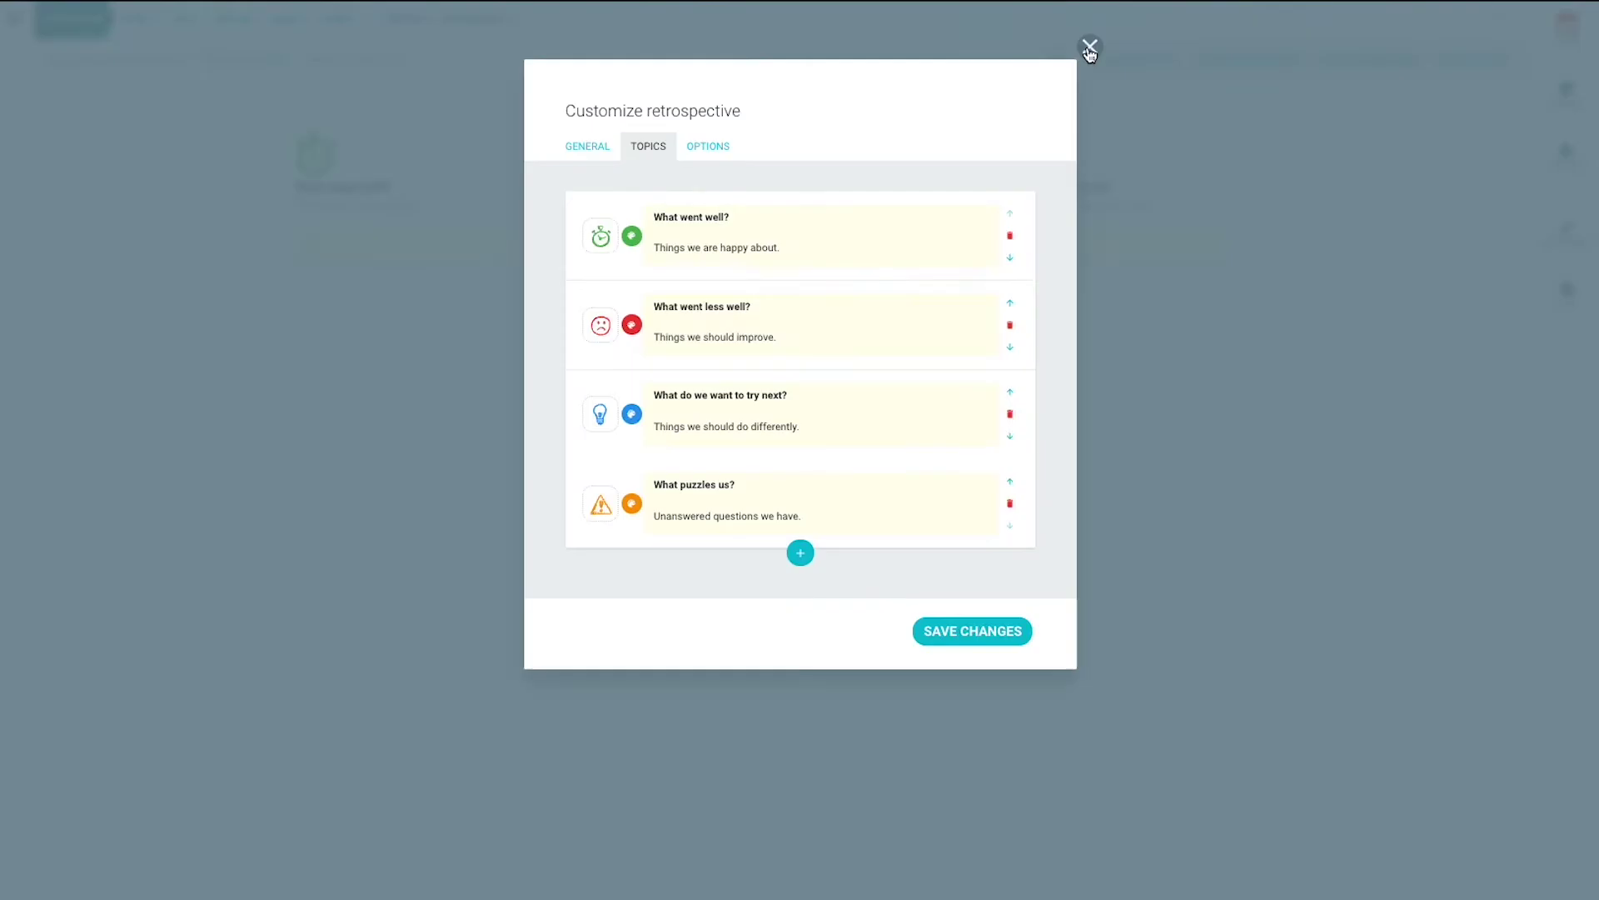
# Close customisation and check the next-step, who-added and colouring idea options without changing them
pyautogui.click(1089, 48)
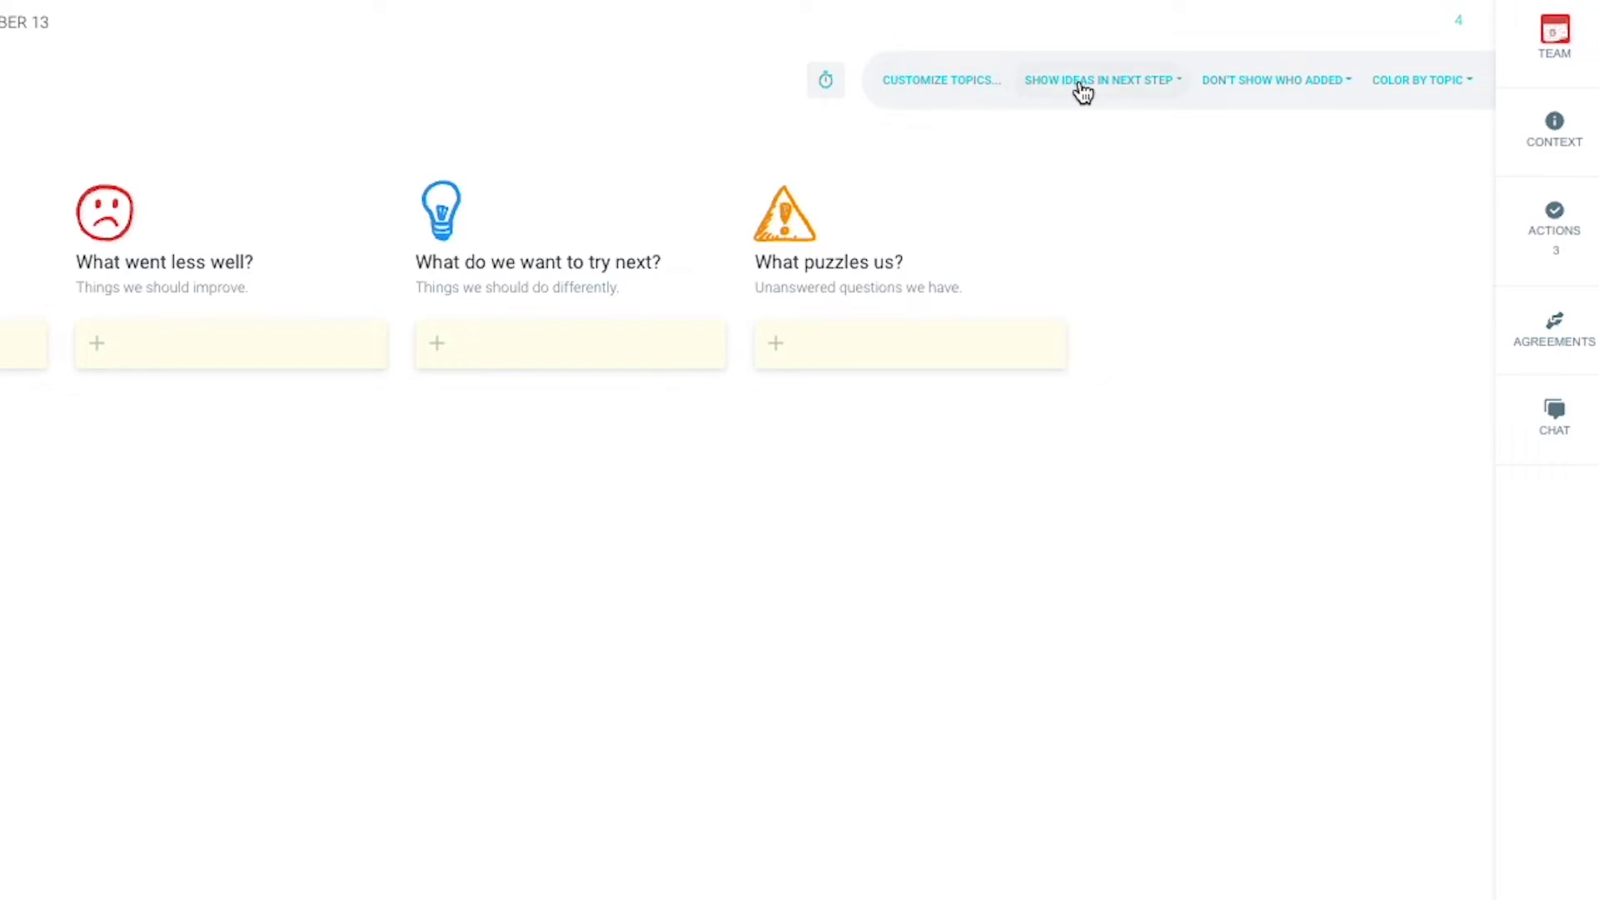
pyautogui.click(1228, 65)
pyautogui.click(1091, 81)
pyautogui.click(1213, 81)
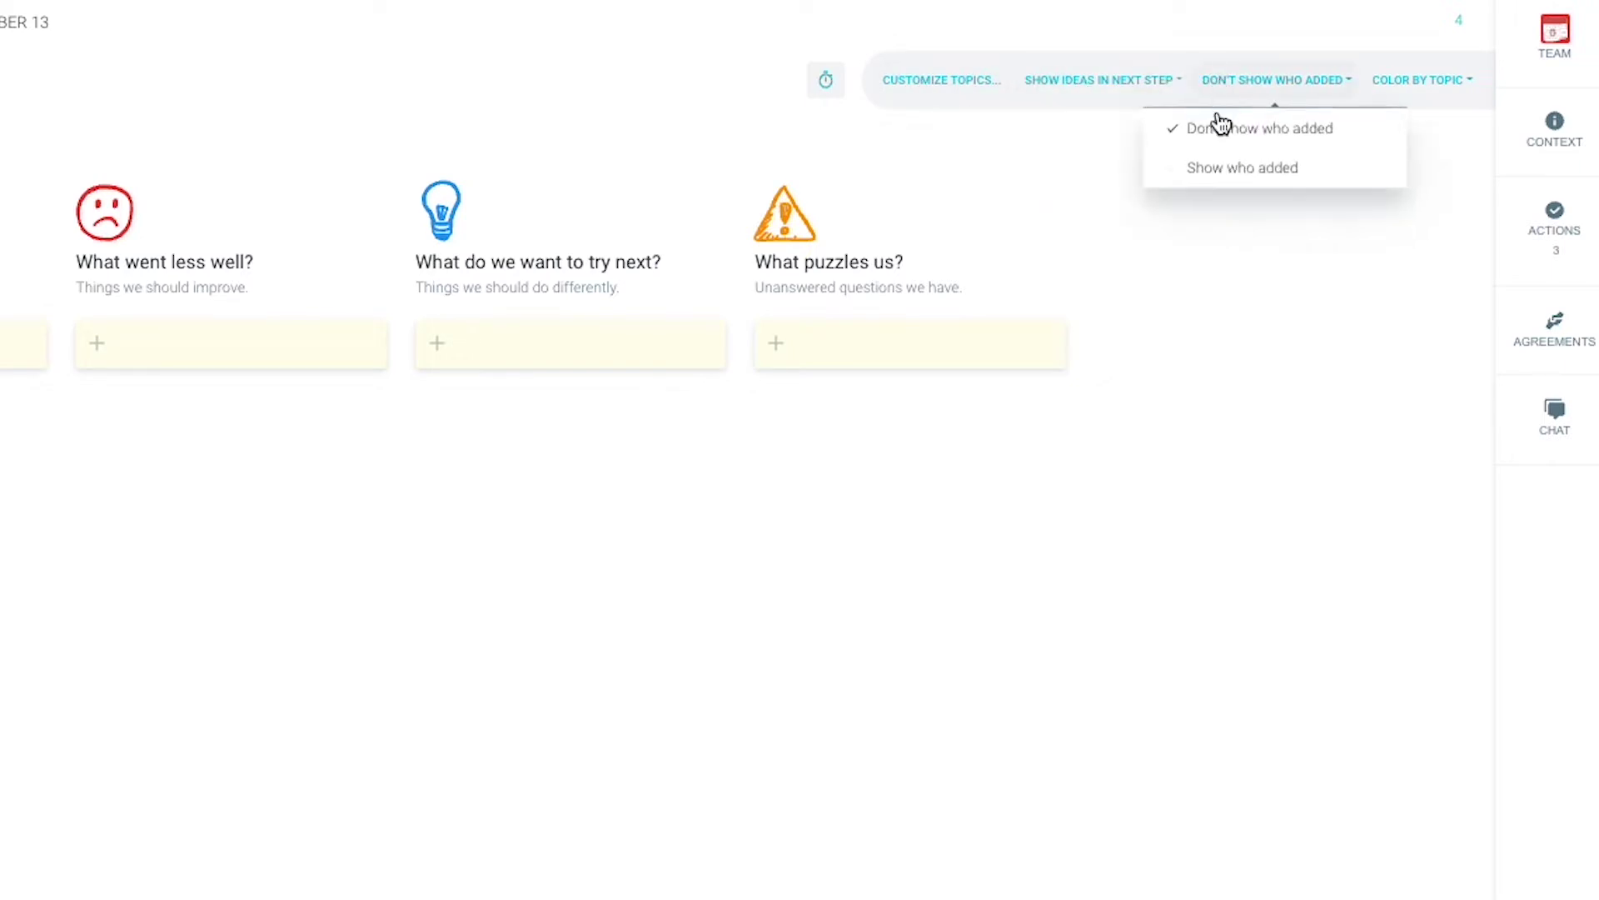
pyautogui.click(1245, 93)
pyautogui.click(1406, 83)
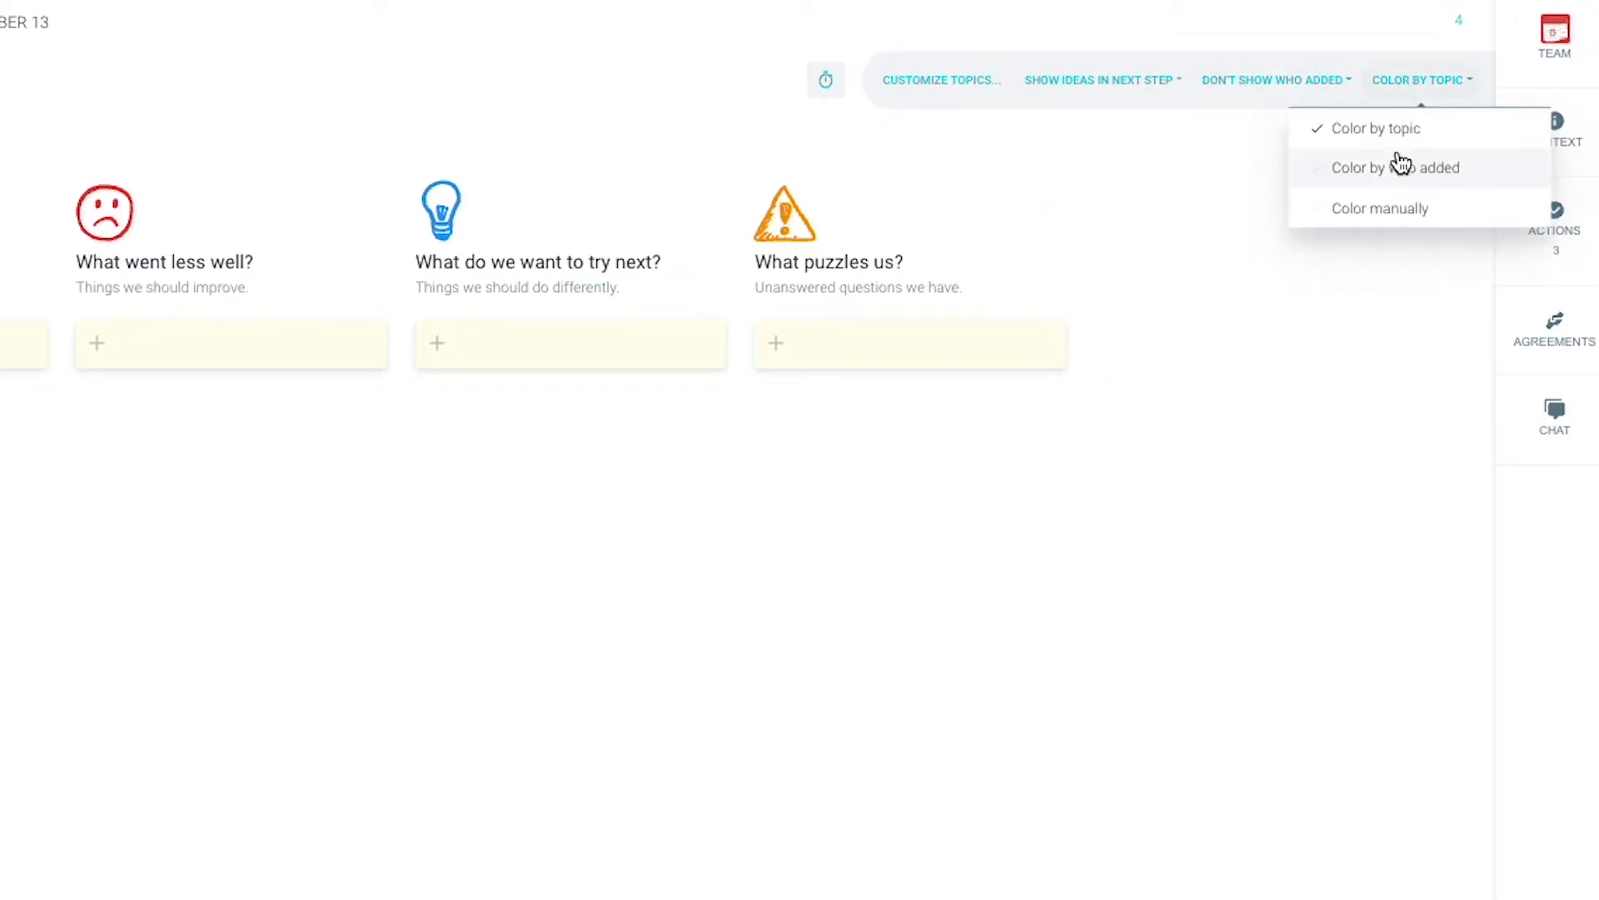
pyautogui.click(1416, 98)
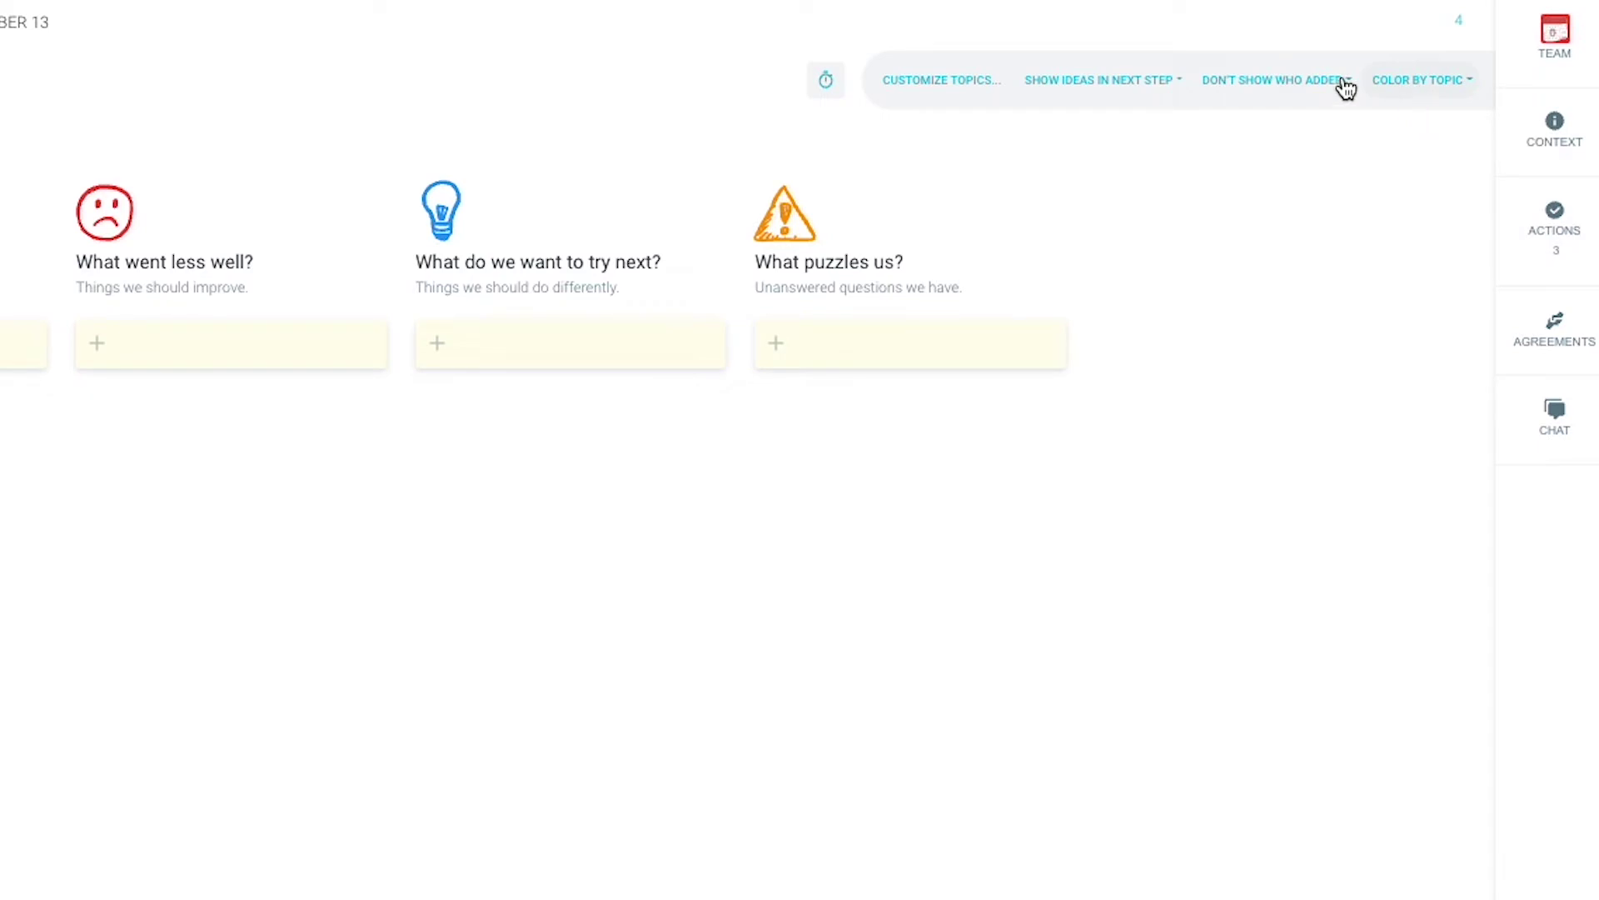
# Leave the countdown timer at 15 minutes and show the Team A member list
pyautogui.click(829, 84)
pyautogui.click(773, 204)
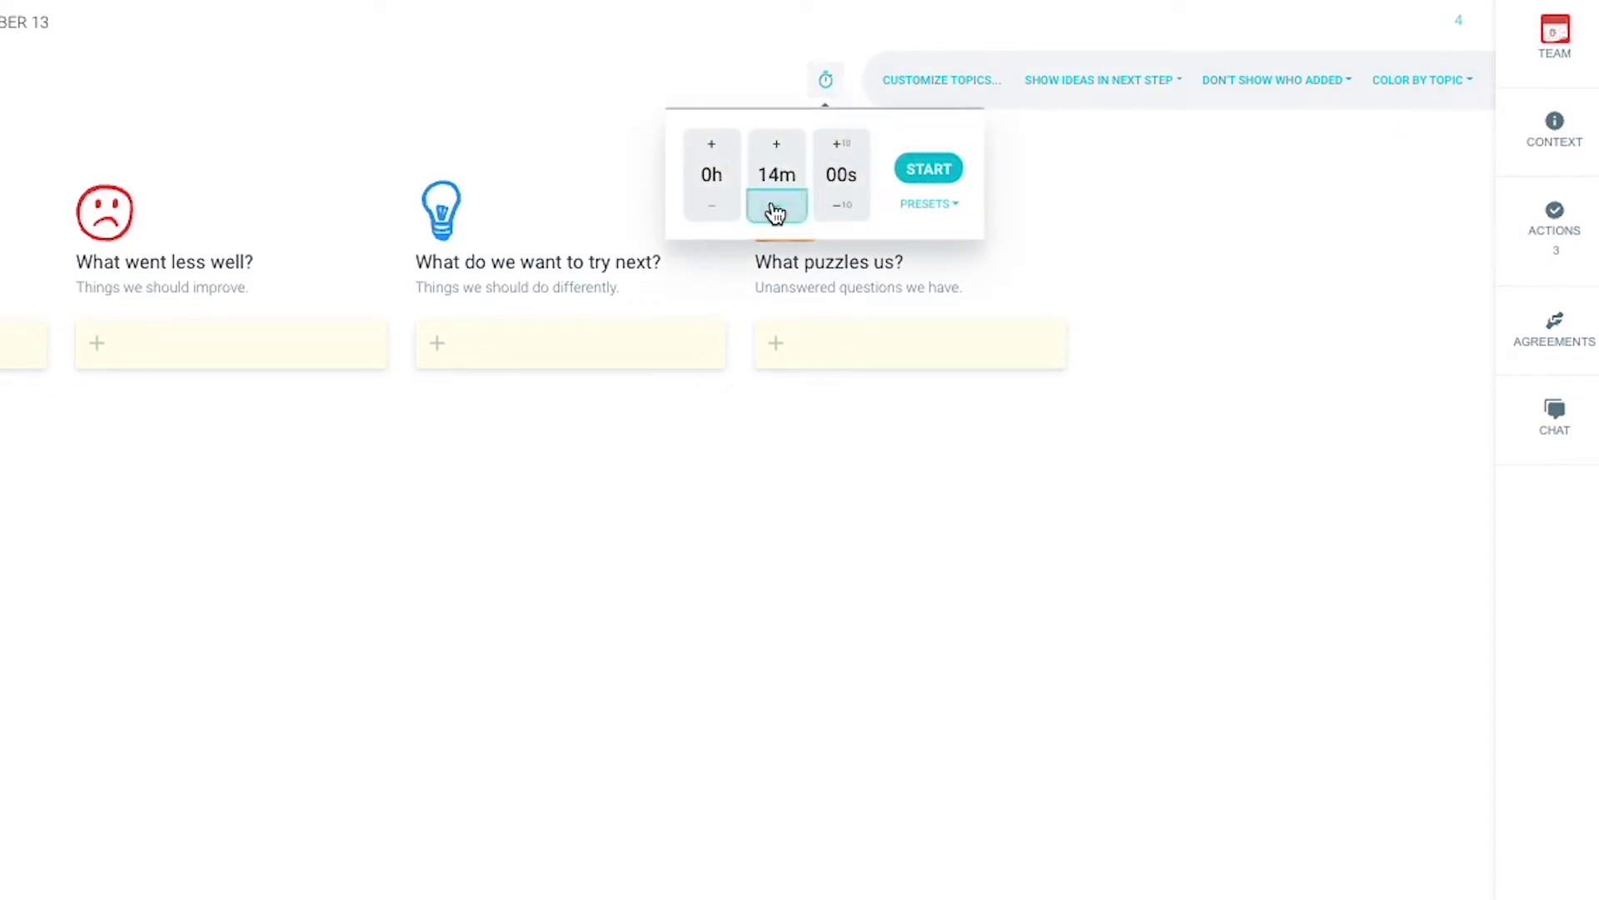
pyautogui.click(773, 204)
pyautogui.click(774, 144)
pyautogui.click(774, 144)
pyautogui.click(825, 81)
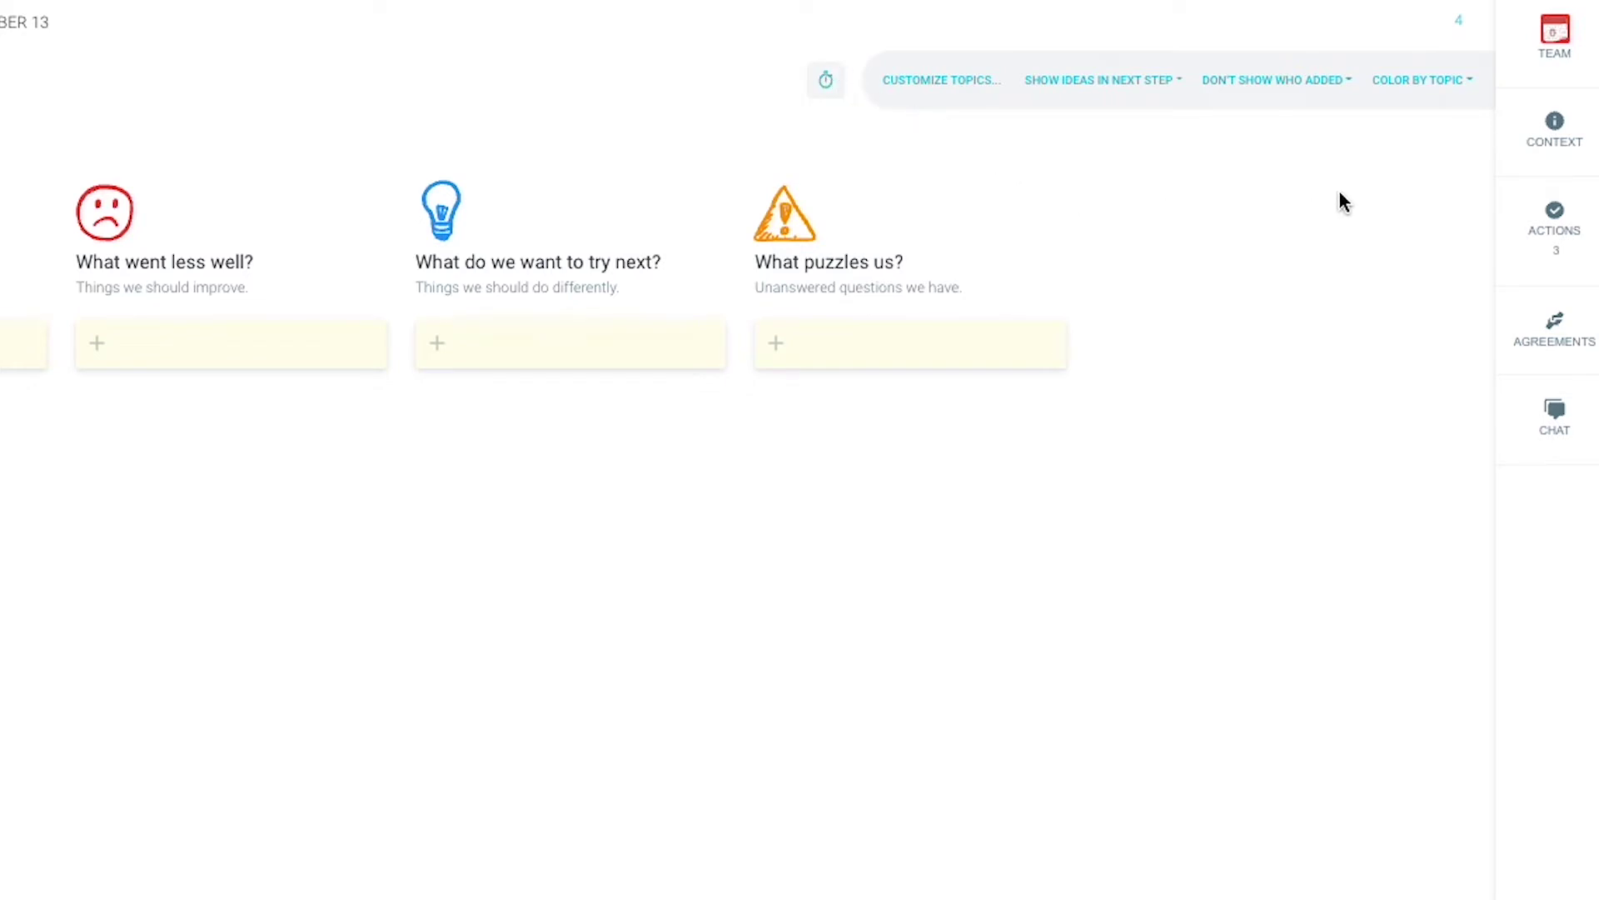
pyautogui.click(1554, 57)
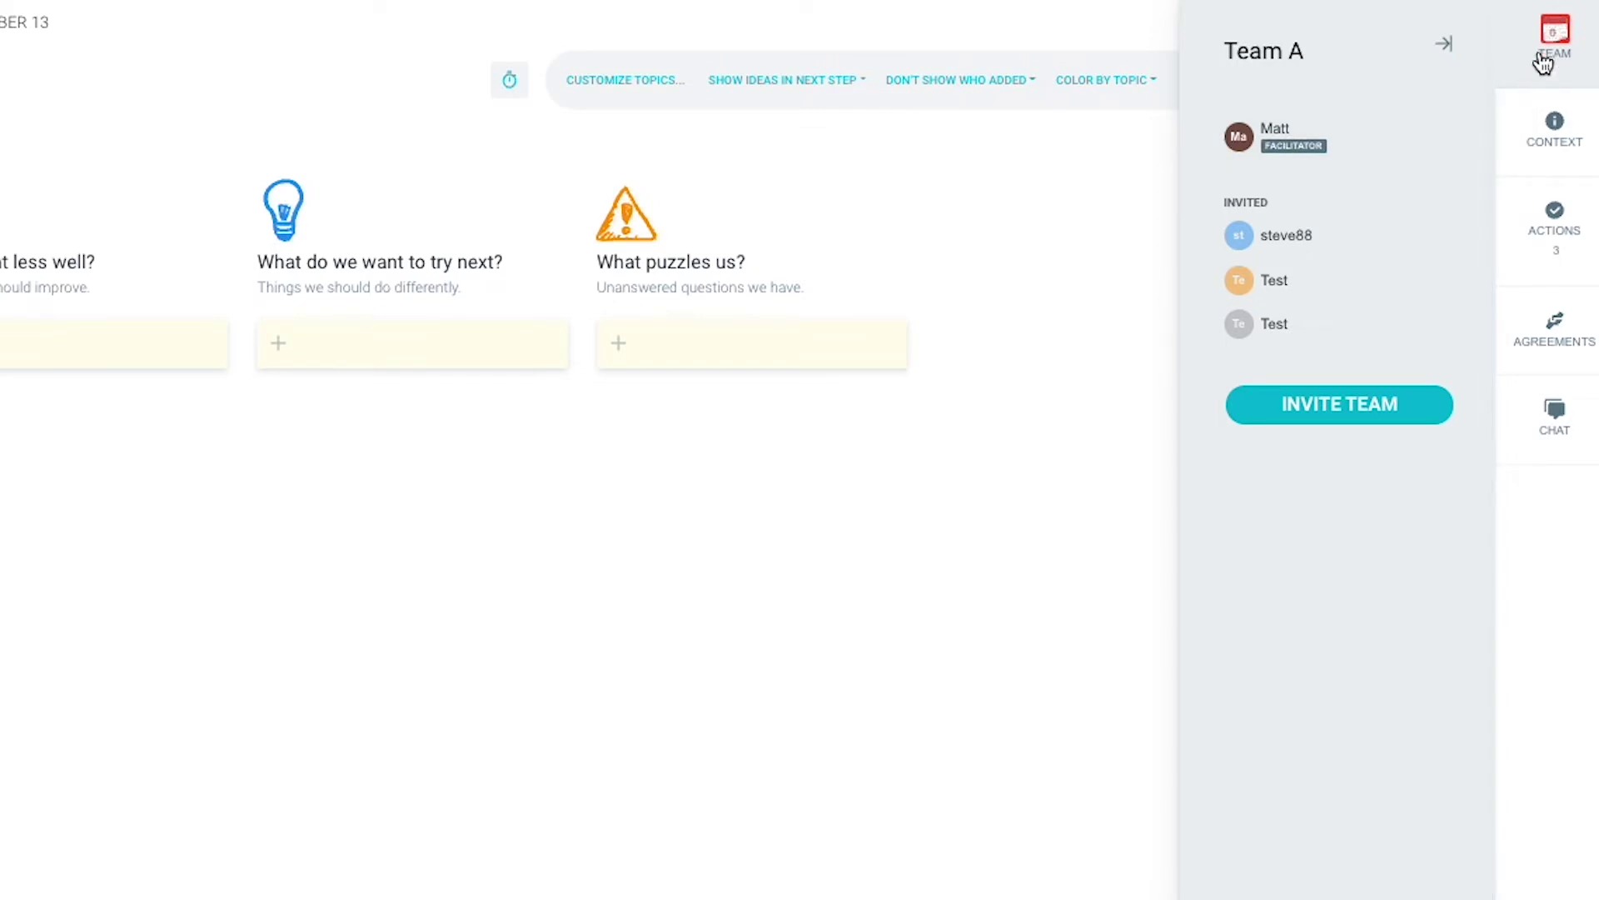
# View the Prime Directive context and team actions, leaving the three starter actions uncompleted
pyautogui.click(1557, 127)
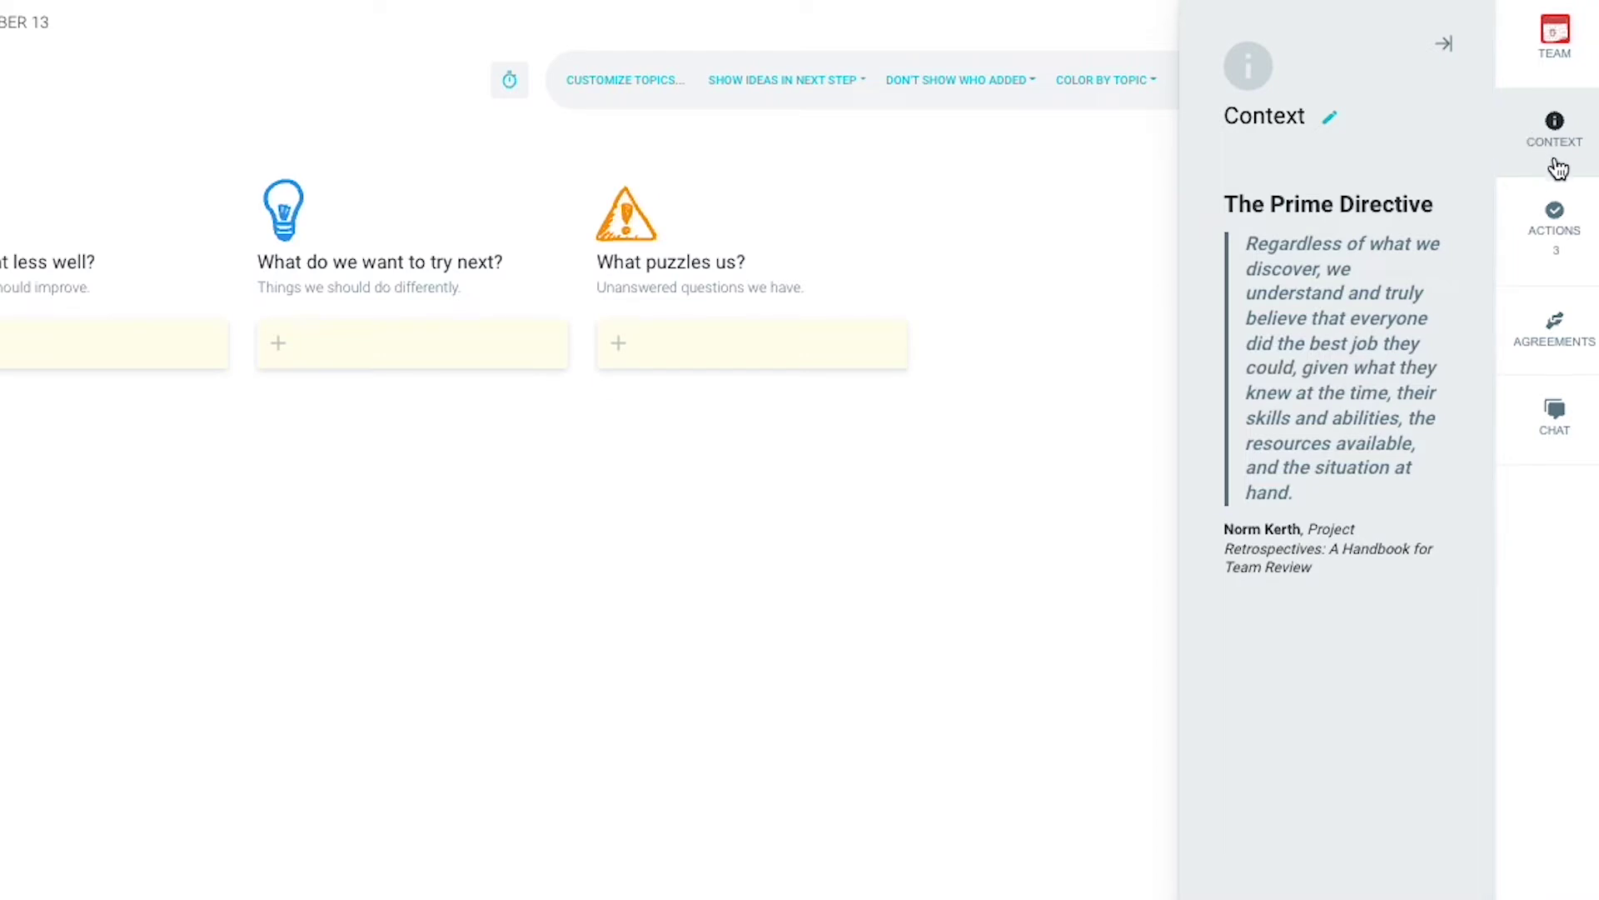
pyautogui.click(1551, 229)
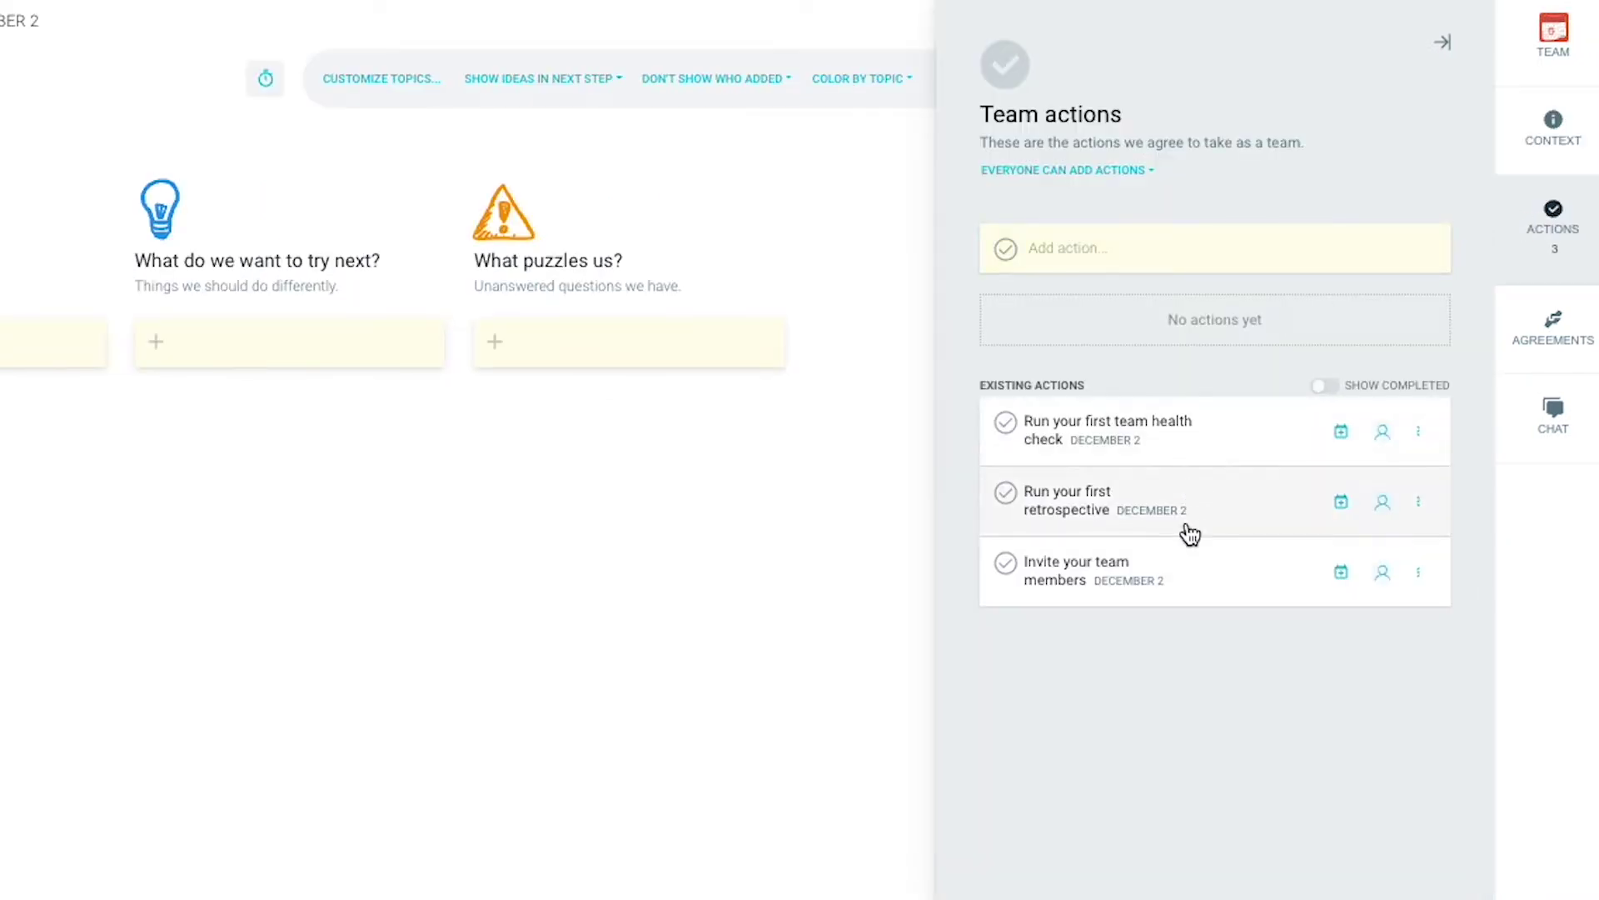
pyautogui.click(1006, 423)
pyautogui.click(1006, 493)
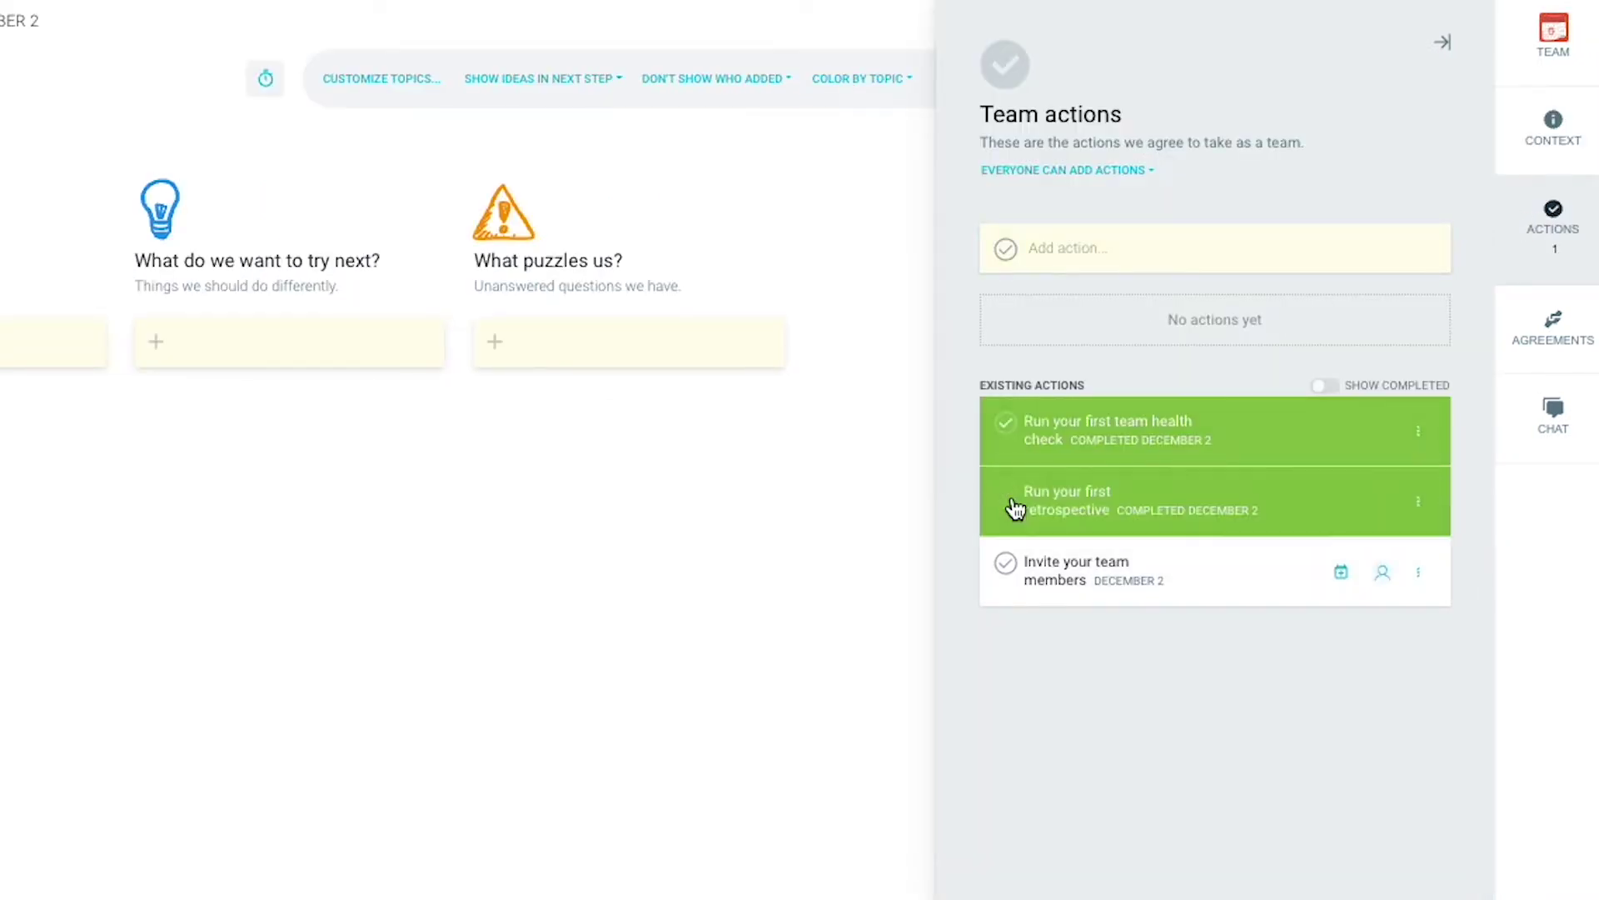
pyautogui.click(1006, 565)
pyautogui.click(1006, 564)
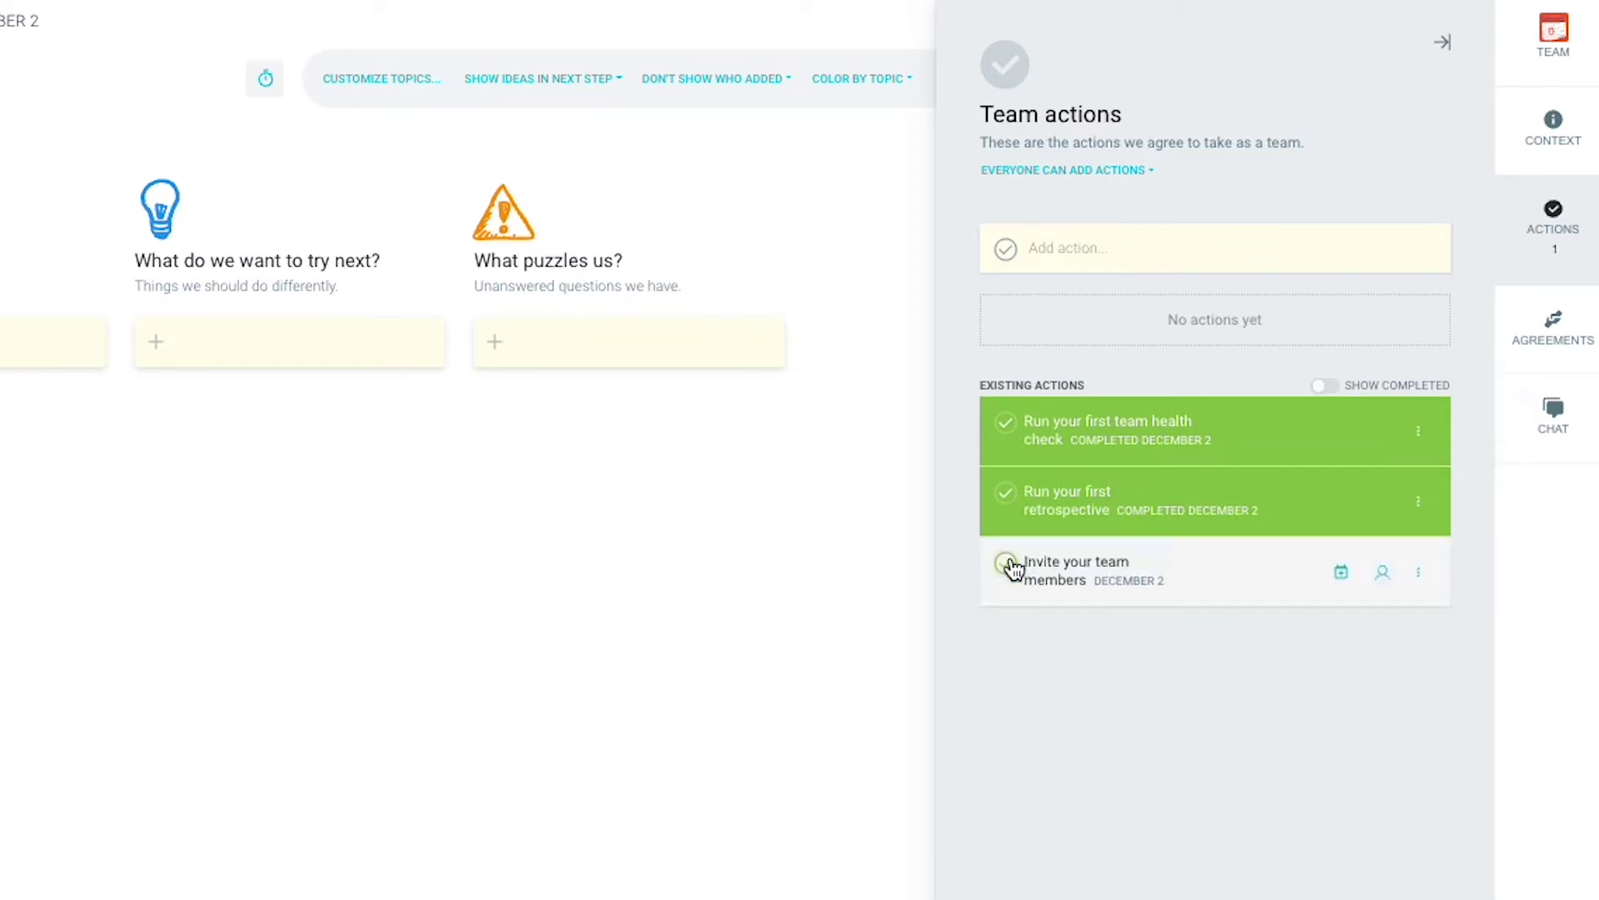
pyautogui.click(1007, 495)
pyautogui.click(1005, 423)
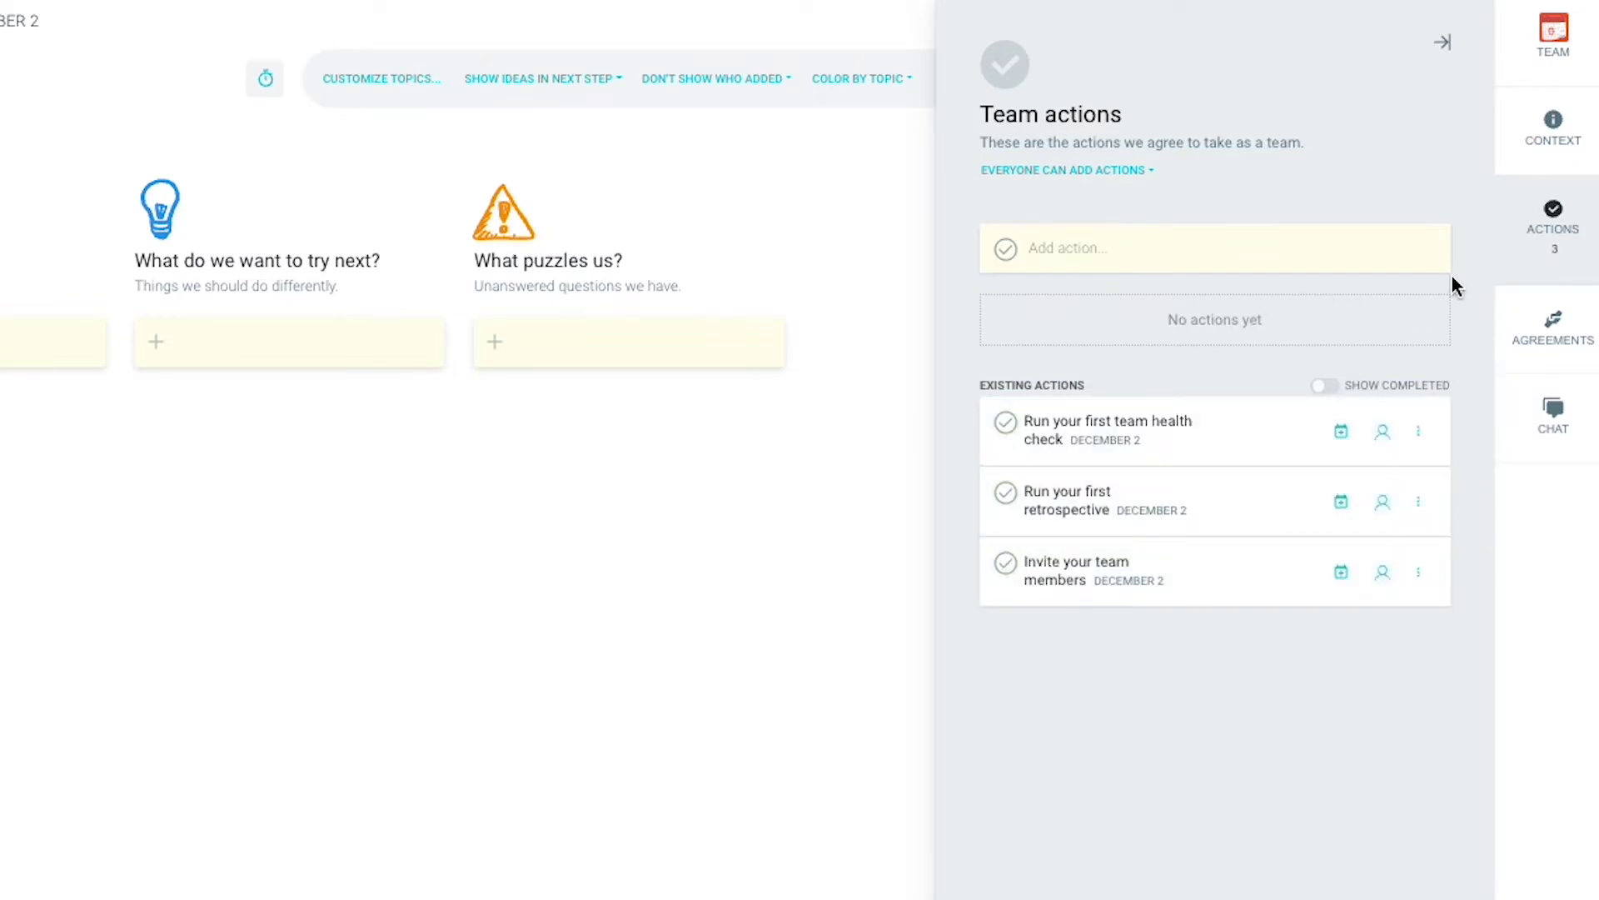
# Check team agreements and chat, keep chat disabled, and hide the side panel
pyautogui.click(1541, 339)
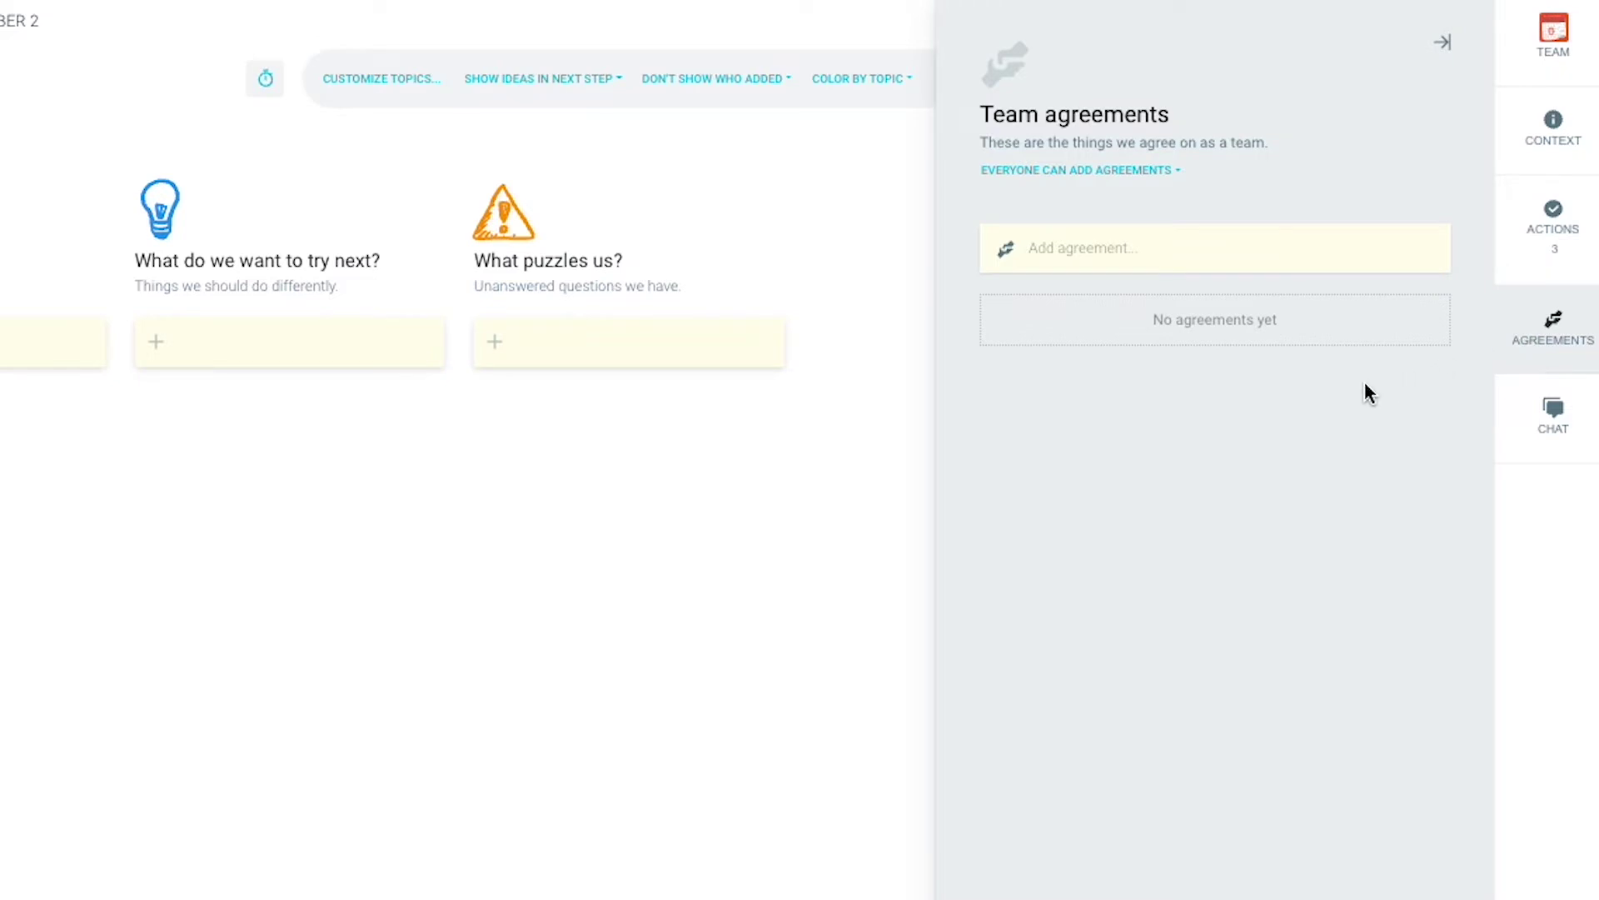
pyautogui.click(1542, 412)
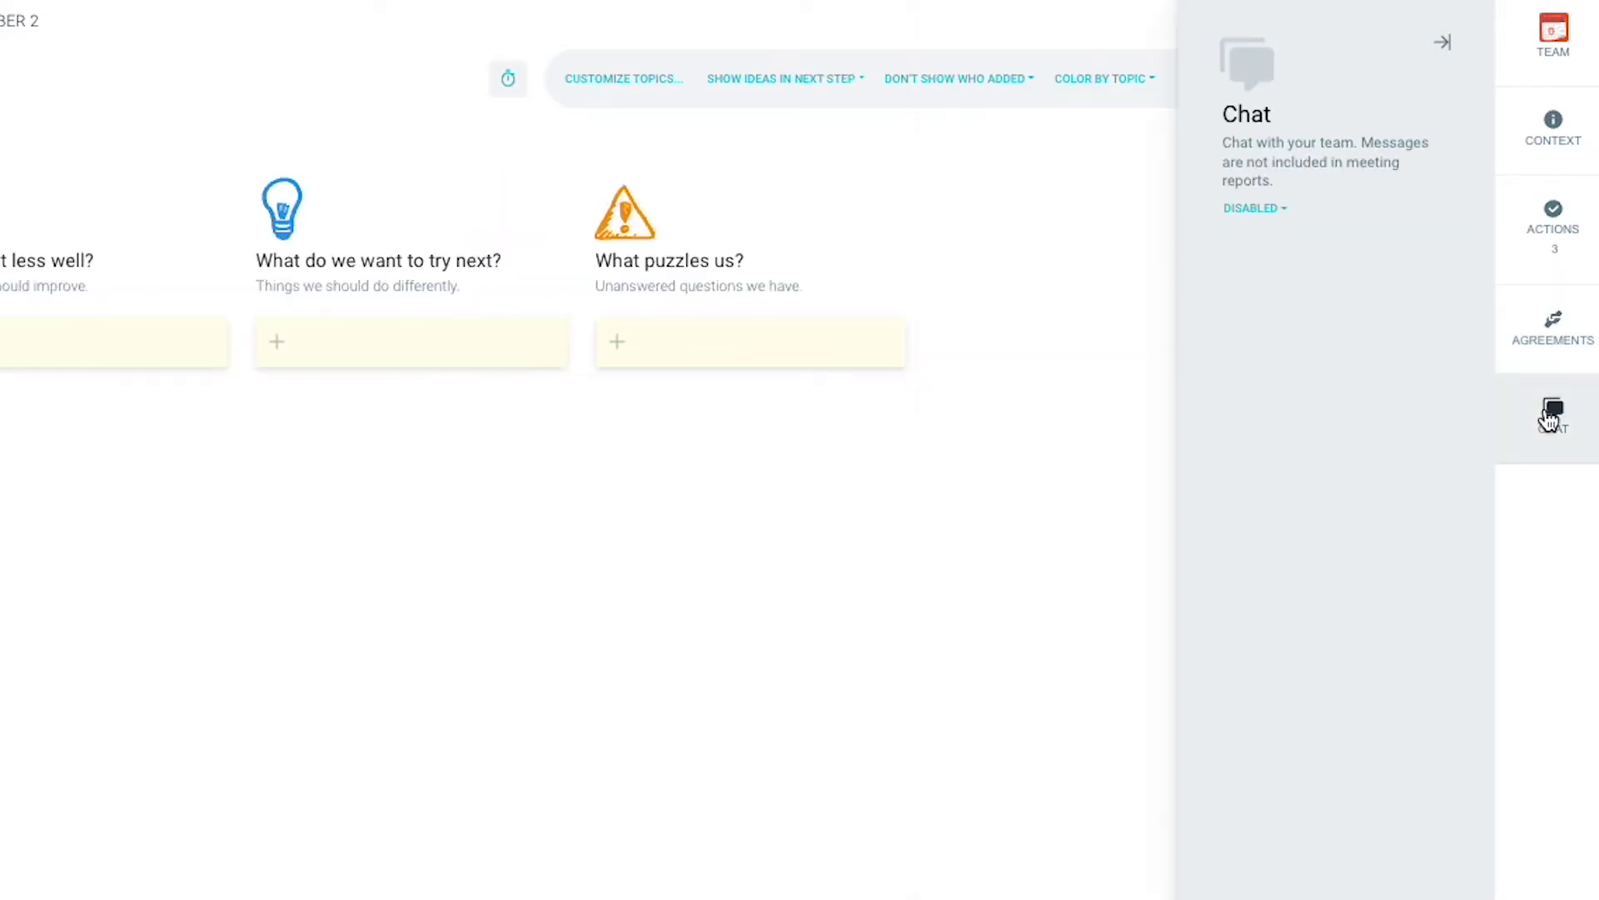
pyautogui.click(1249, 209)
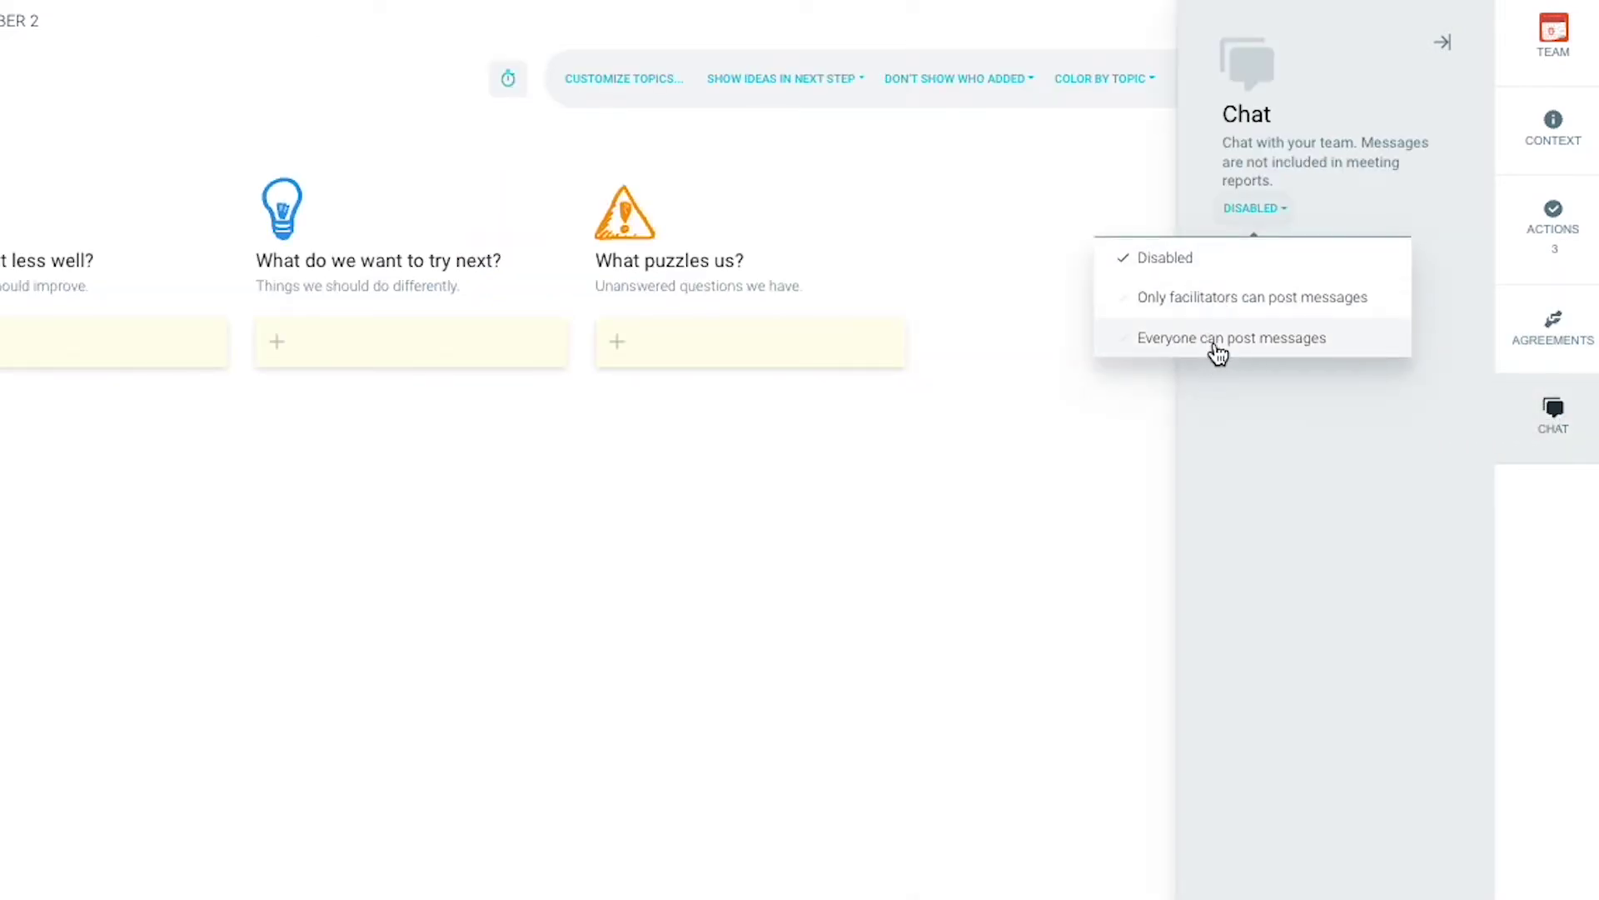
pyautogui.click(1199, 209)
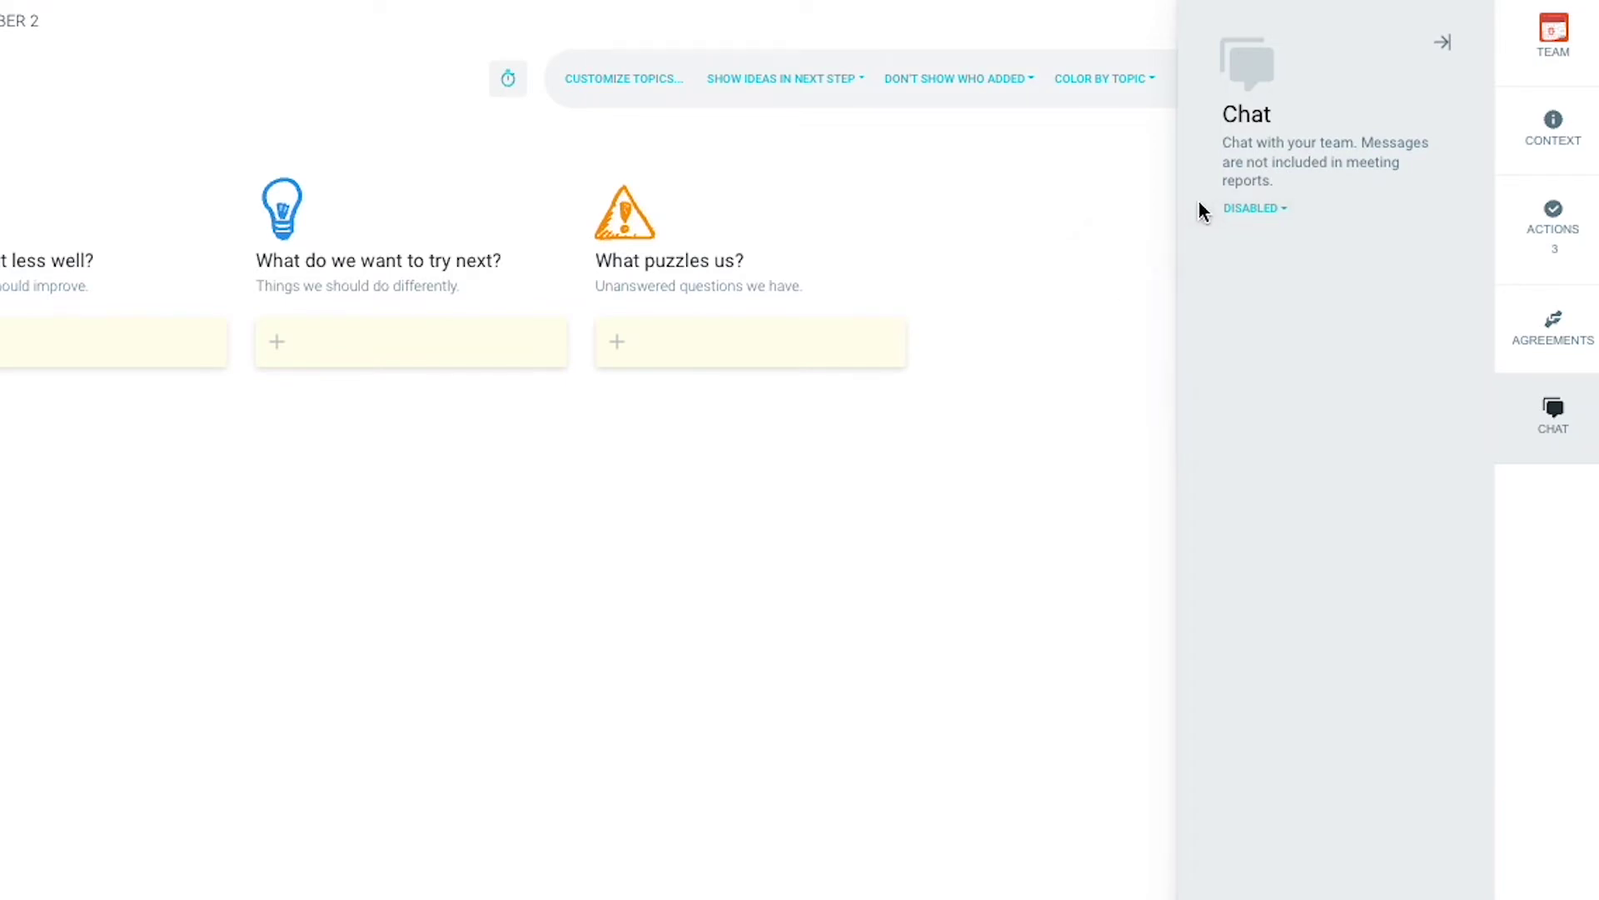
pyautogui.click(1441, 43)
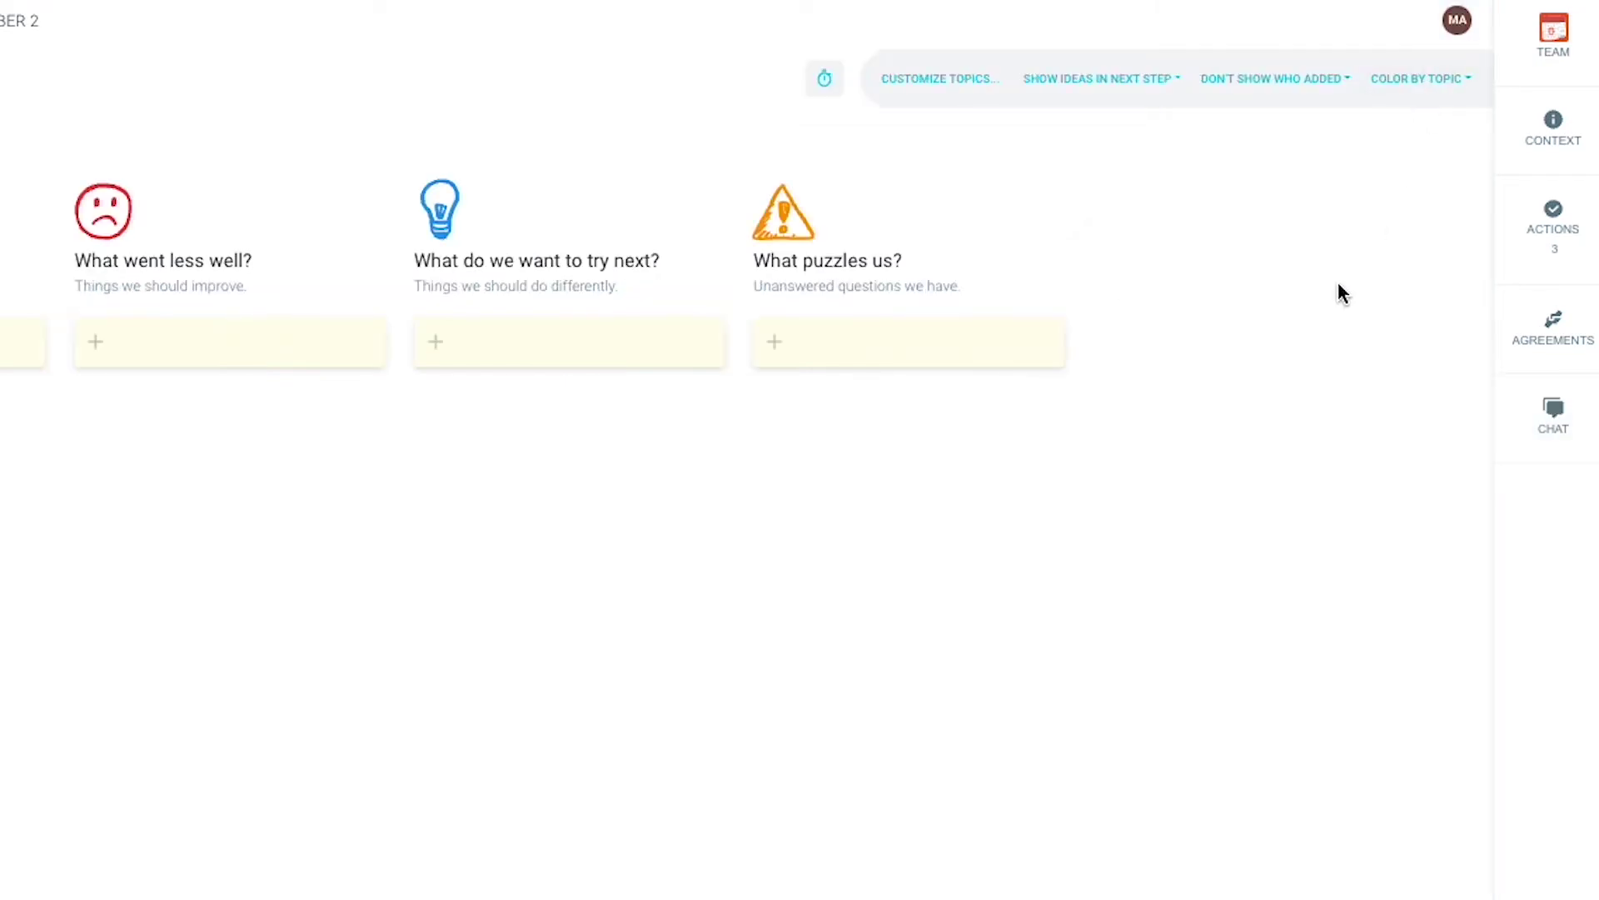
# Add seven What went well? cards, from 'Great input from marketing team' to 'Great feedback from customers'
pyautogui.write('Great input from marketing team')
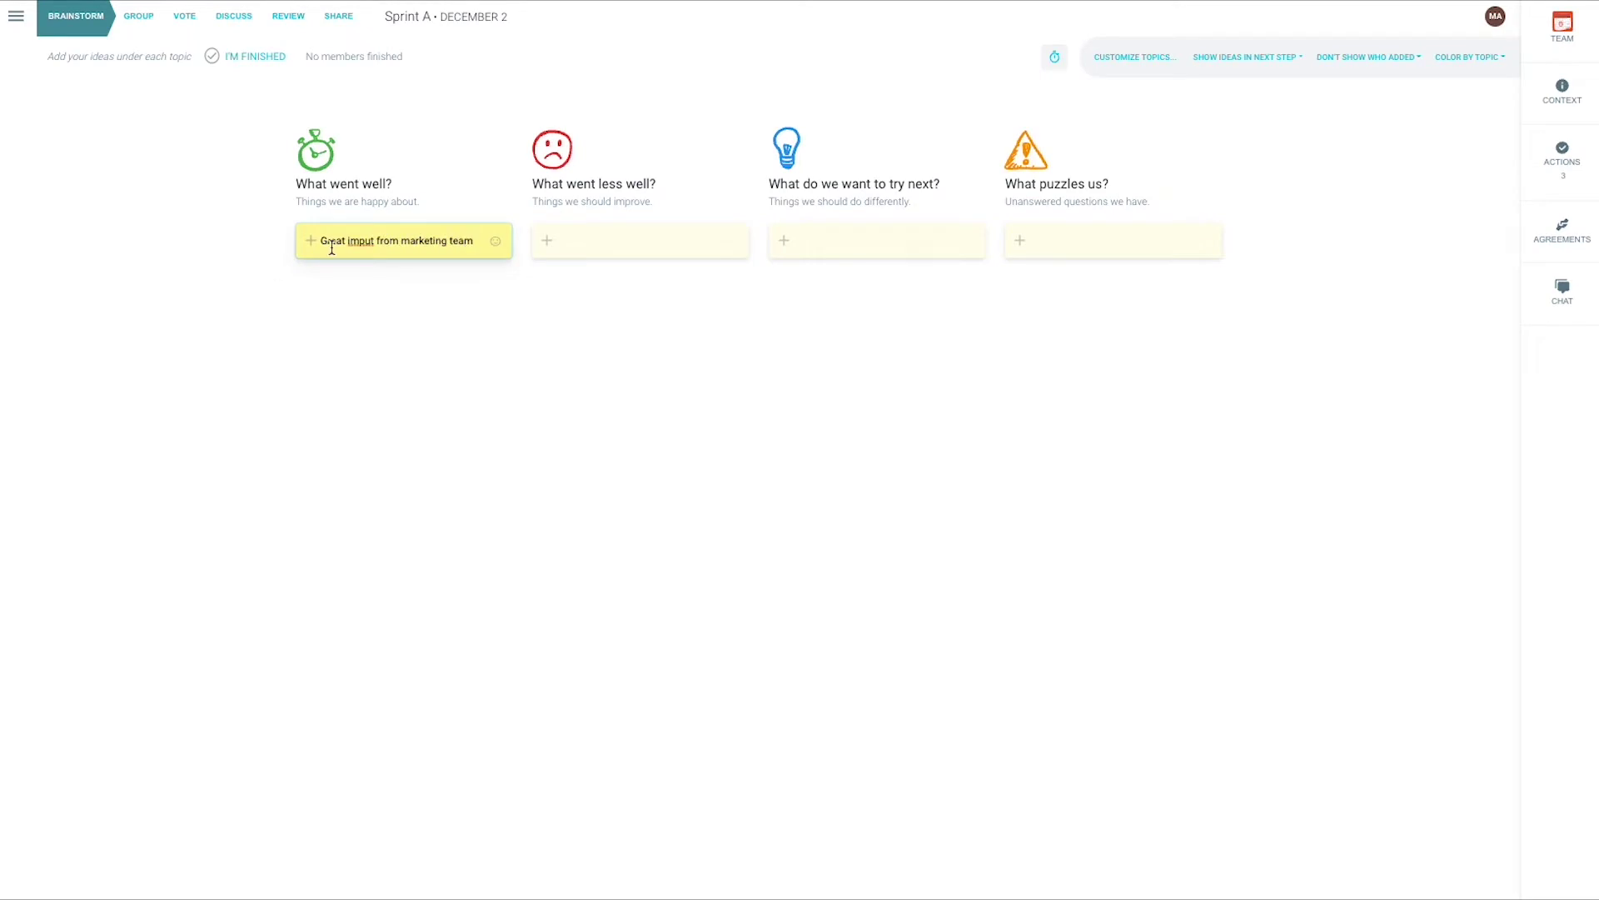
pyautogui.press('Return')
pyautogui.write('Really enjoyed working together')
pyautogui.press('Return')
pyautogui.write('Great collaboration with marketing team')
pyautogui.press('Return')
pyautogui.write('PRoduct demo went well')
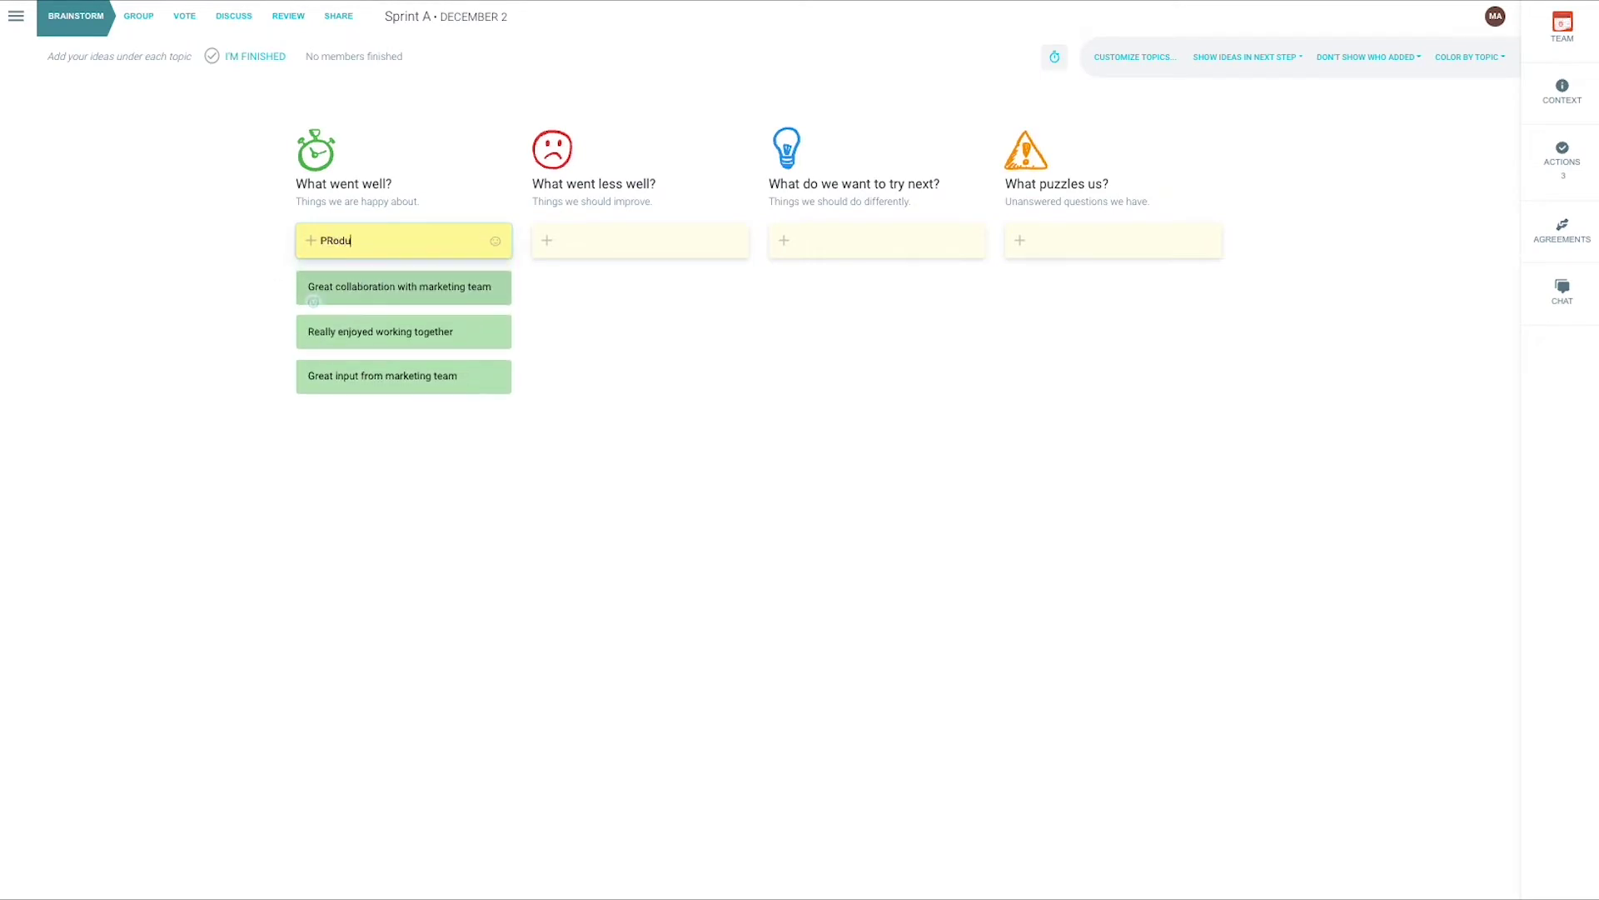
pyautogui.press('Return')
pyautogui.write('Great team vibes this week')
pyautogui.press('Return')
pyautogui.write('Excellent team spirit!')
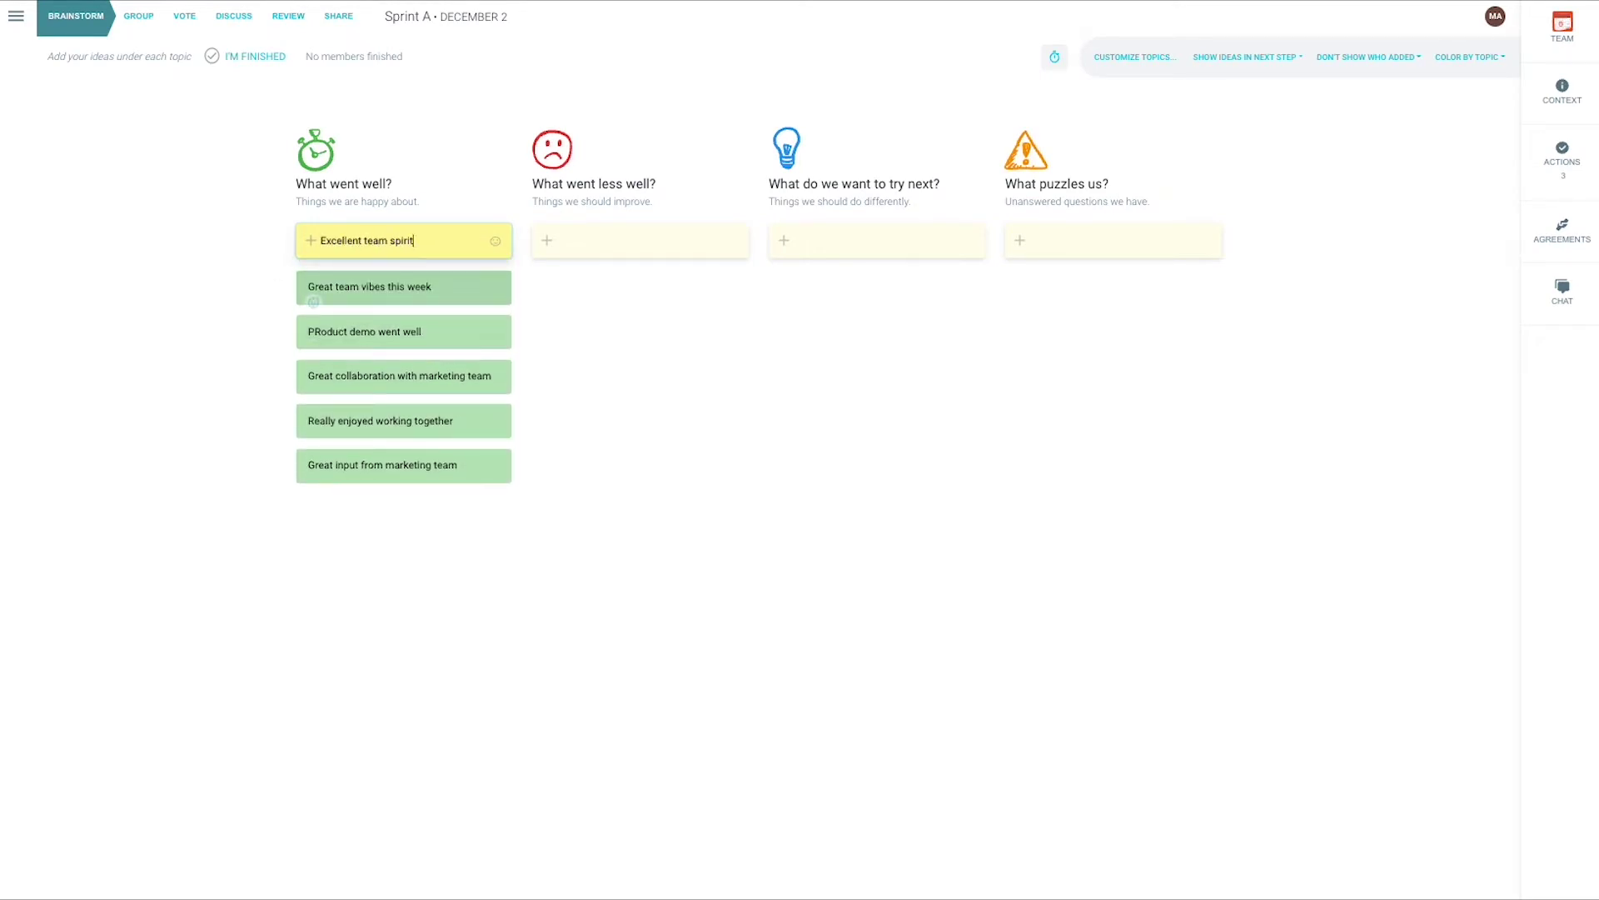
pyautogui.press('Return')
pyautogui.write('Great feedback from customers')
pyautogui.press('Return')
# Add 'Some issues with the release', 'Release delayed' and 'Took longer than expected' under What went less well?
pyautogui.press('Tab')
pyautogui.write('Some issues with the release')
pyautogui.press('Return')
pyautogui.write('Release delayed')
pyautogui.press('Return')
pyautogui.write('Took longer than expected')
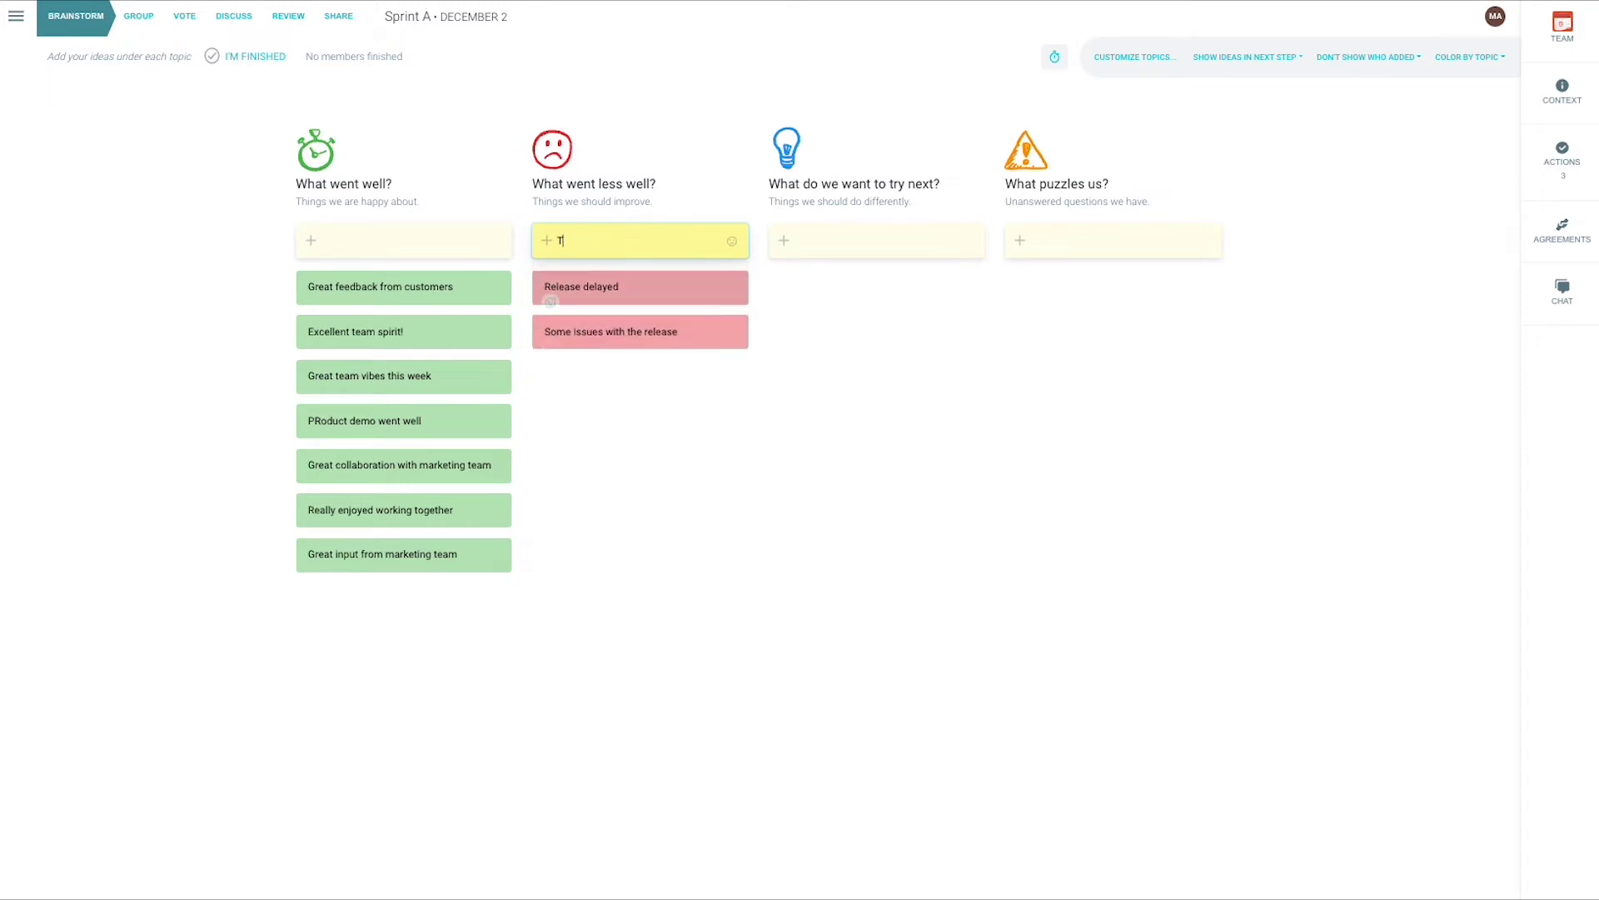
pyautogui.press('Return')
# Add 'Team Retro!', 'Try TeamRetro for your retrospectives', 'Marketing sprint review' and 'Get sample data' as try-next ideas
pyautogui.press('Tab')
pyautogui.write('Team Retro!')
pyautogui.press('Return')
pyautogui.write('Try TeamRetro for your retrospectives')
pyautogui.press('Return')
pyautogui.write('Marketing sprint review')
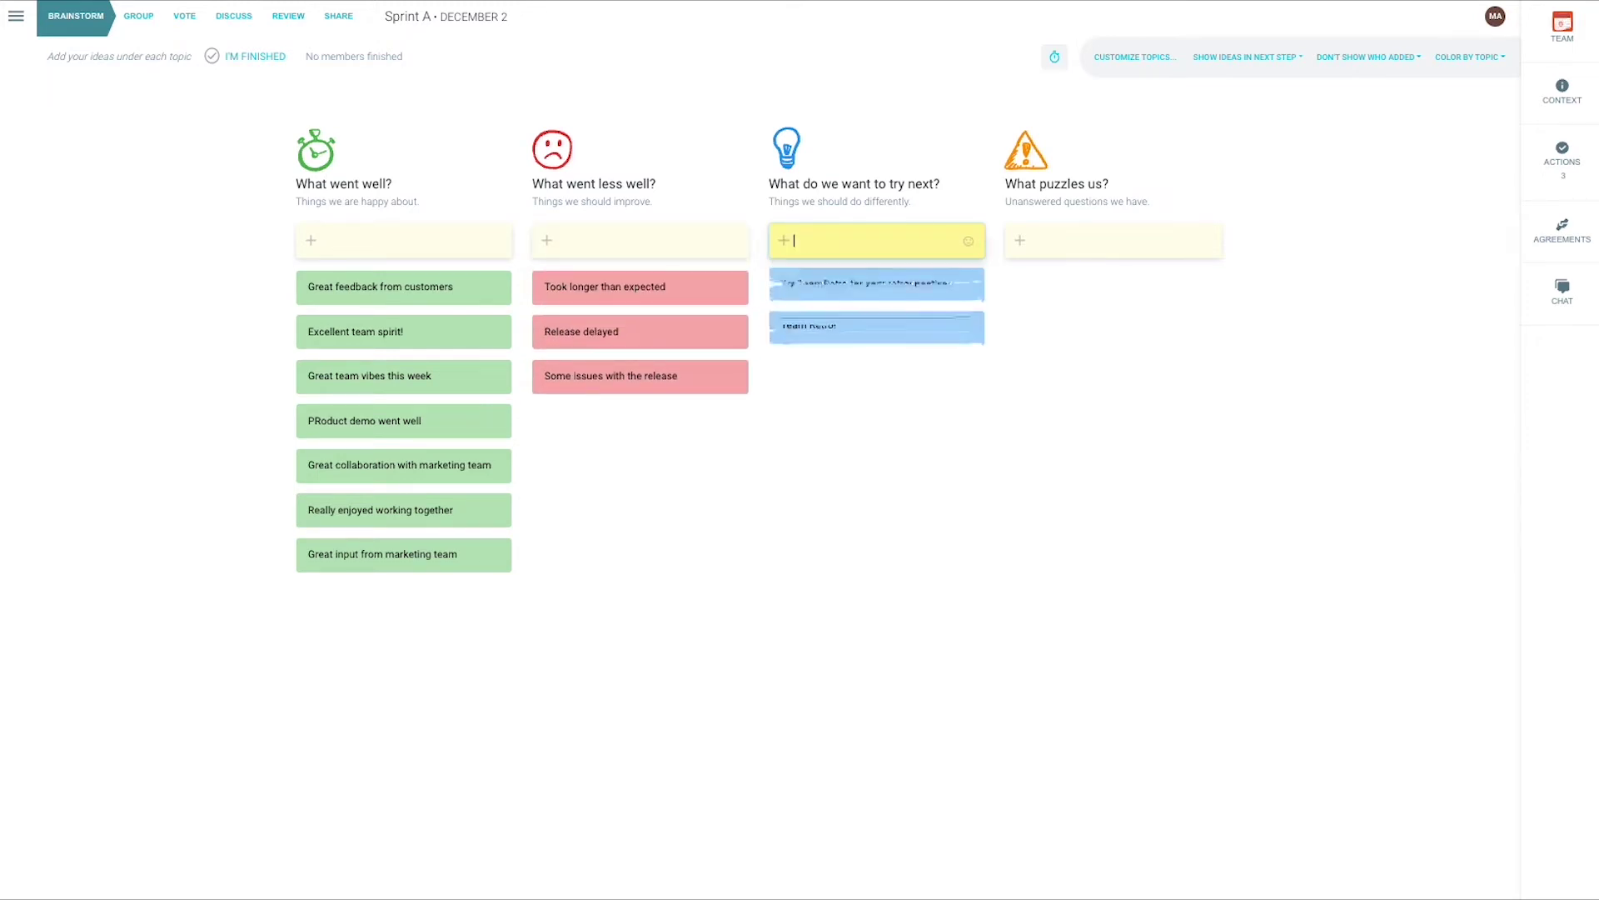
pyautogui.press('Return')
pyautogui.write('Get samn')
pyautogui.press('BackSpace')
pyautogui.write('ple data')
pyautogui.press('Return')
# Add 'When will we get the sample data for testing?' under What puzzles us?
pyautogui.press('Tab')
pyautogui.write('When will we get the sample data for testing?')
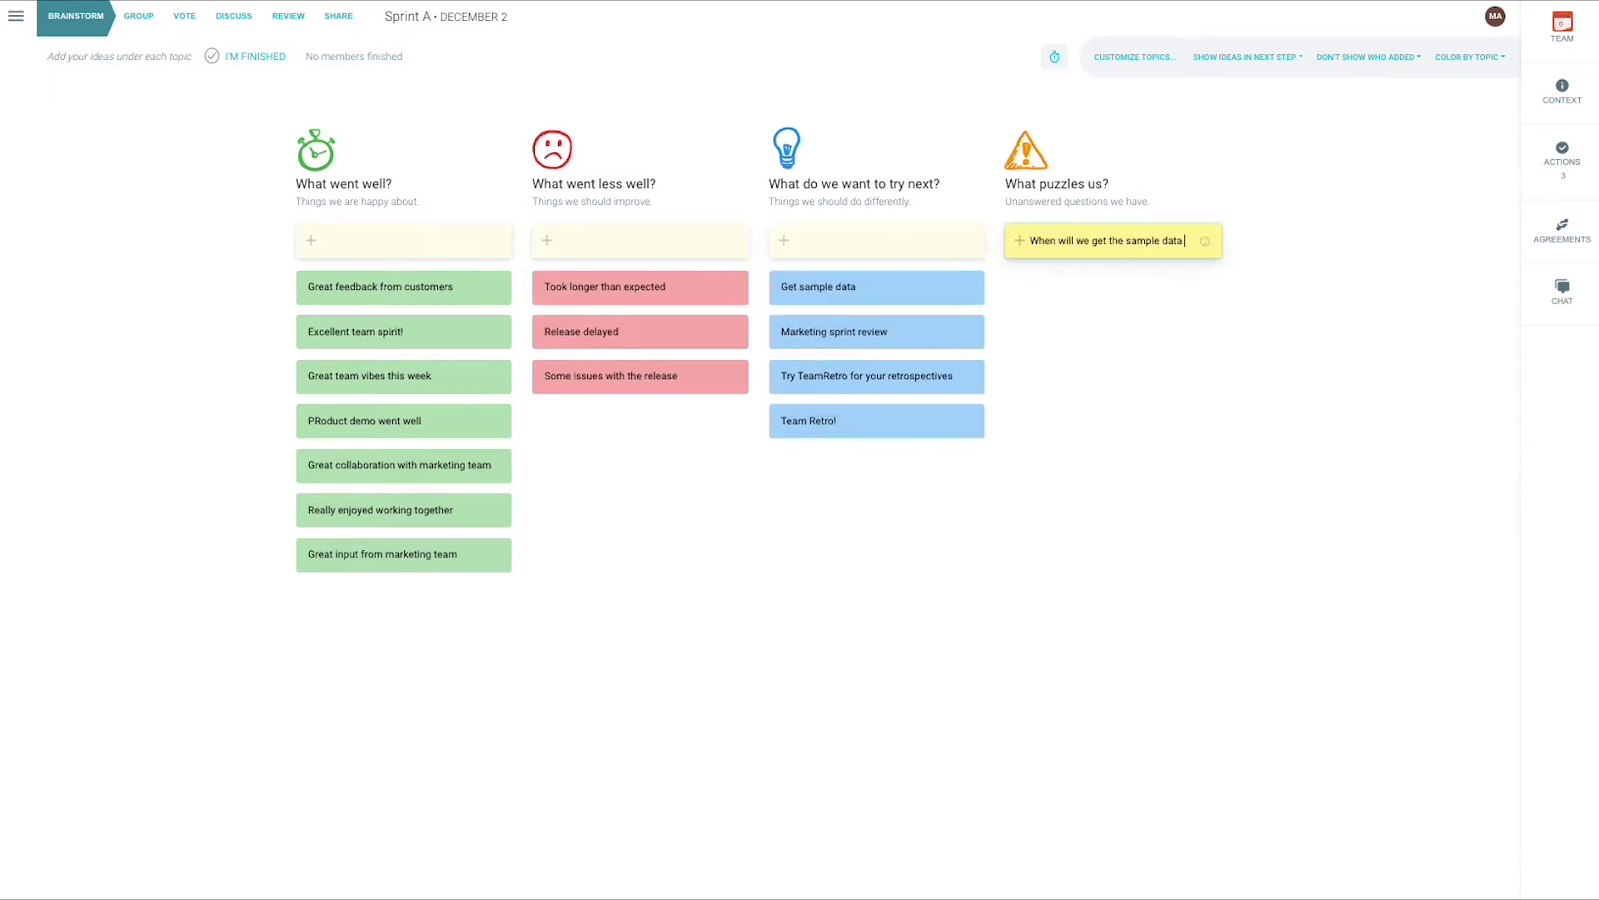
pyautogui.press('Return')
pyautogui.click(911, 662)
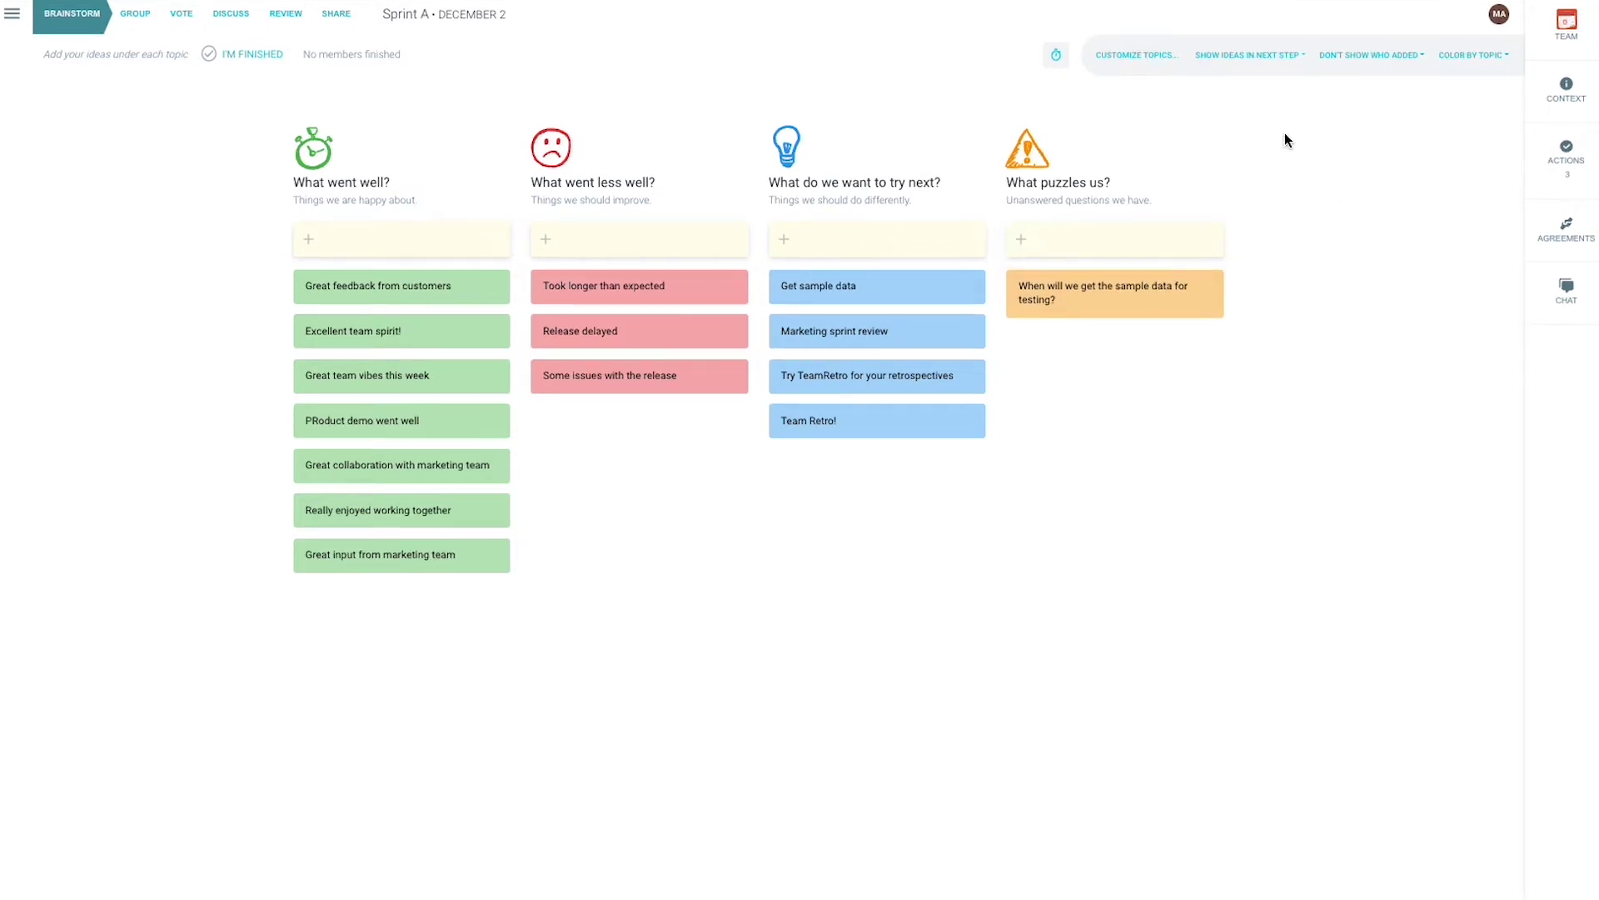
# Set ideas to show immediately, then open the Release delayed card
pyautogui.click(1245, 57)
pyautogui.click(1244, 87)
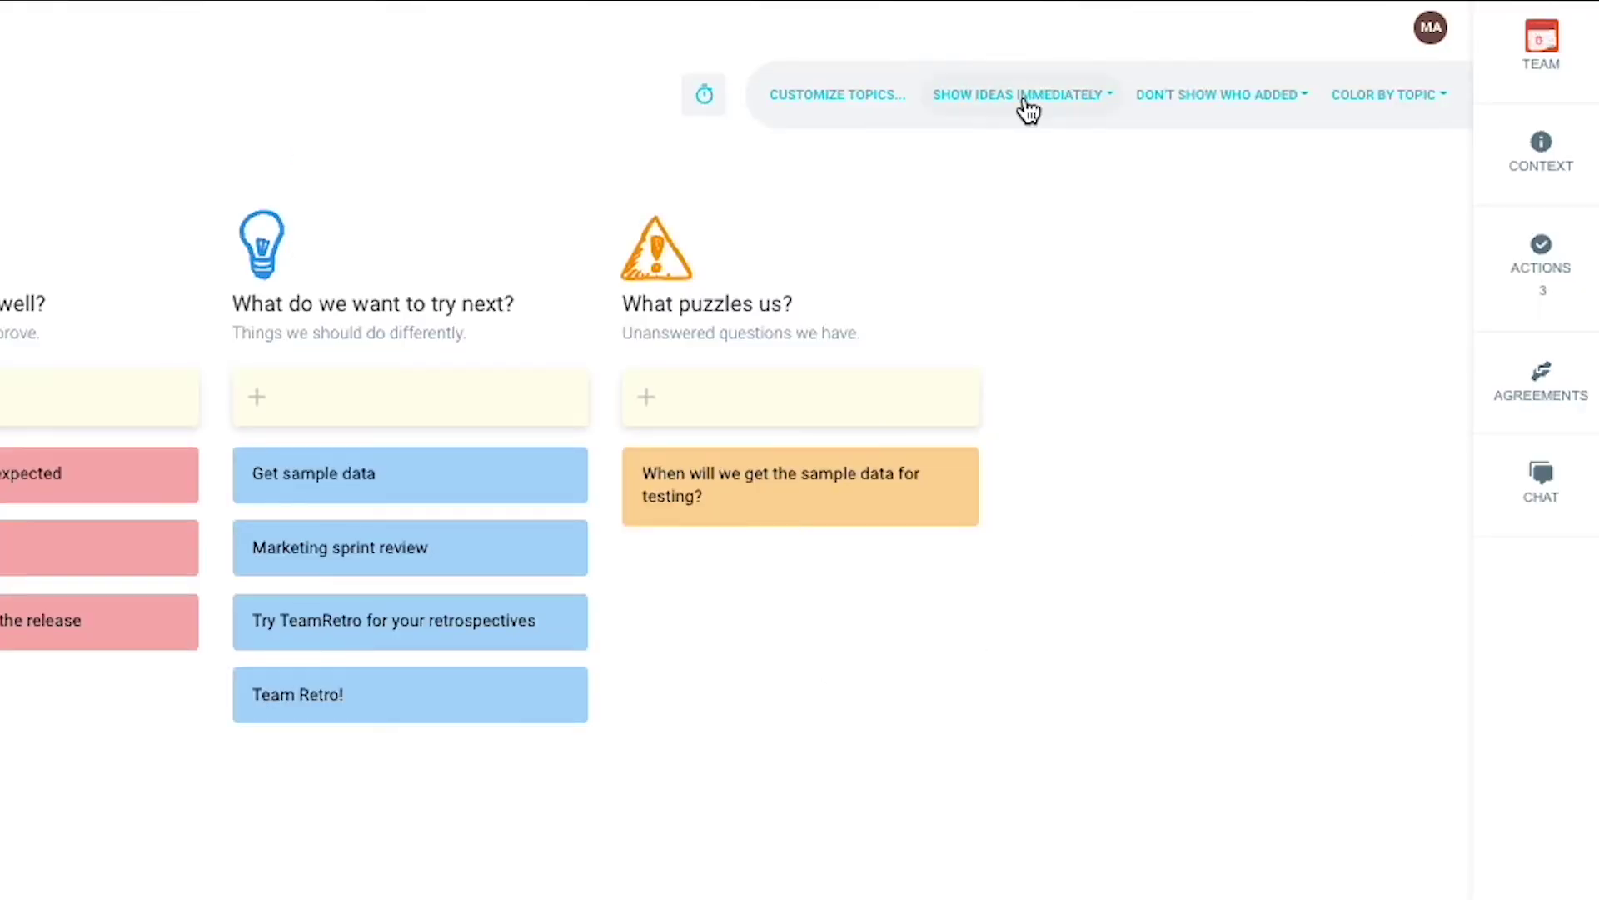
pyautogui.click(1025, 109)
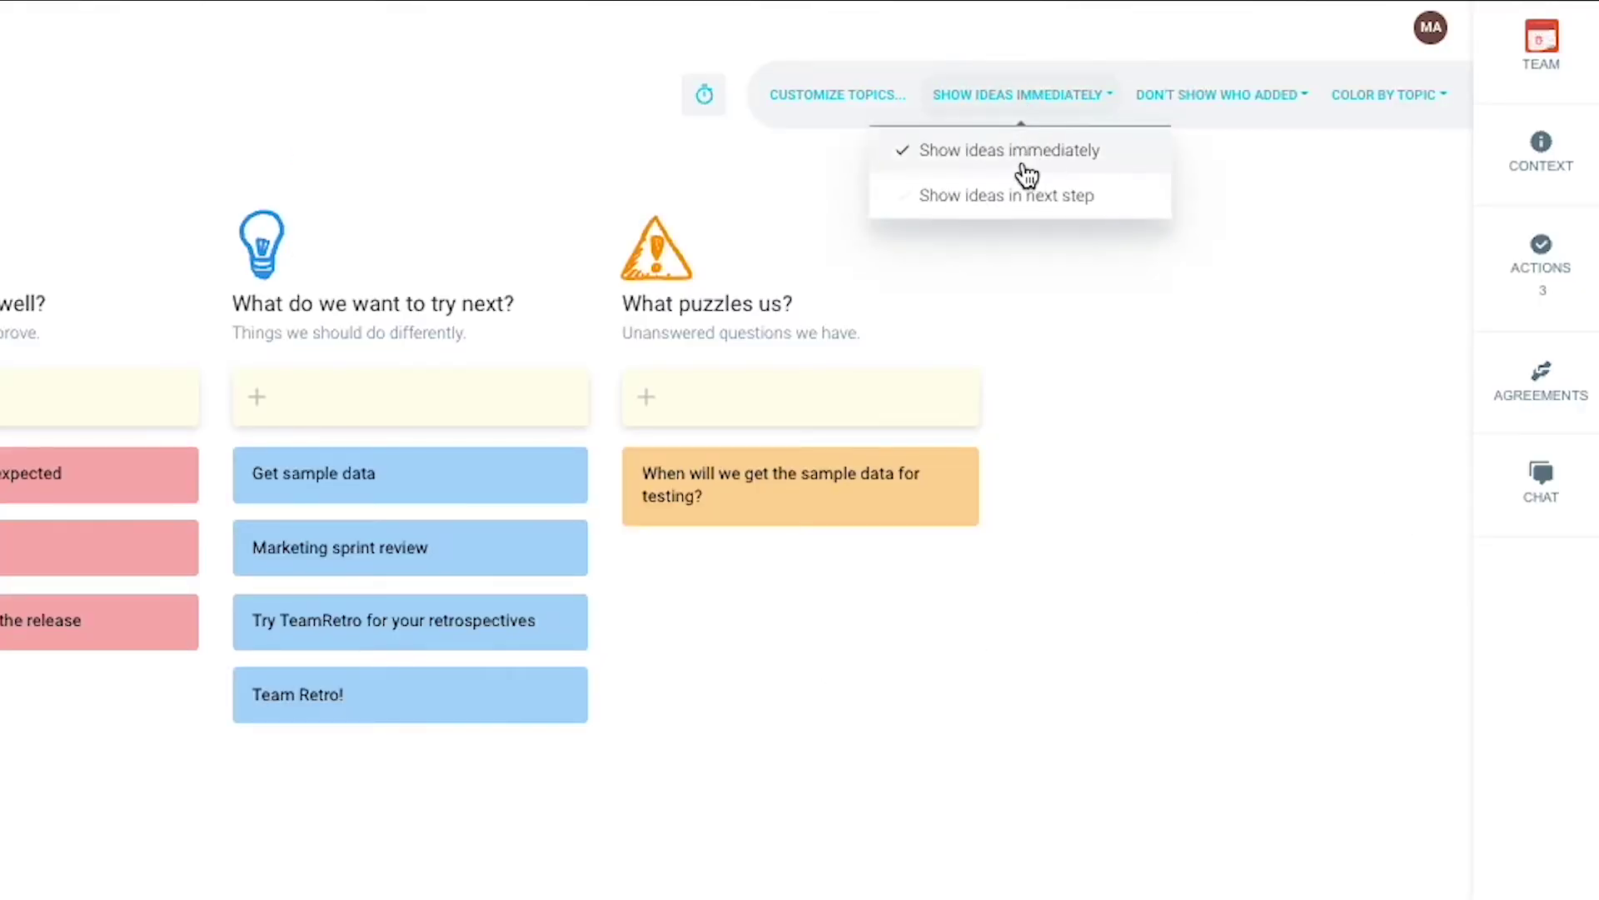
pyautogui.click(1020, 94)
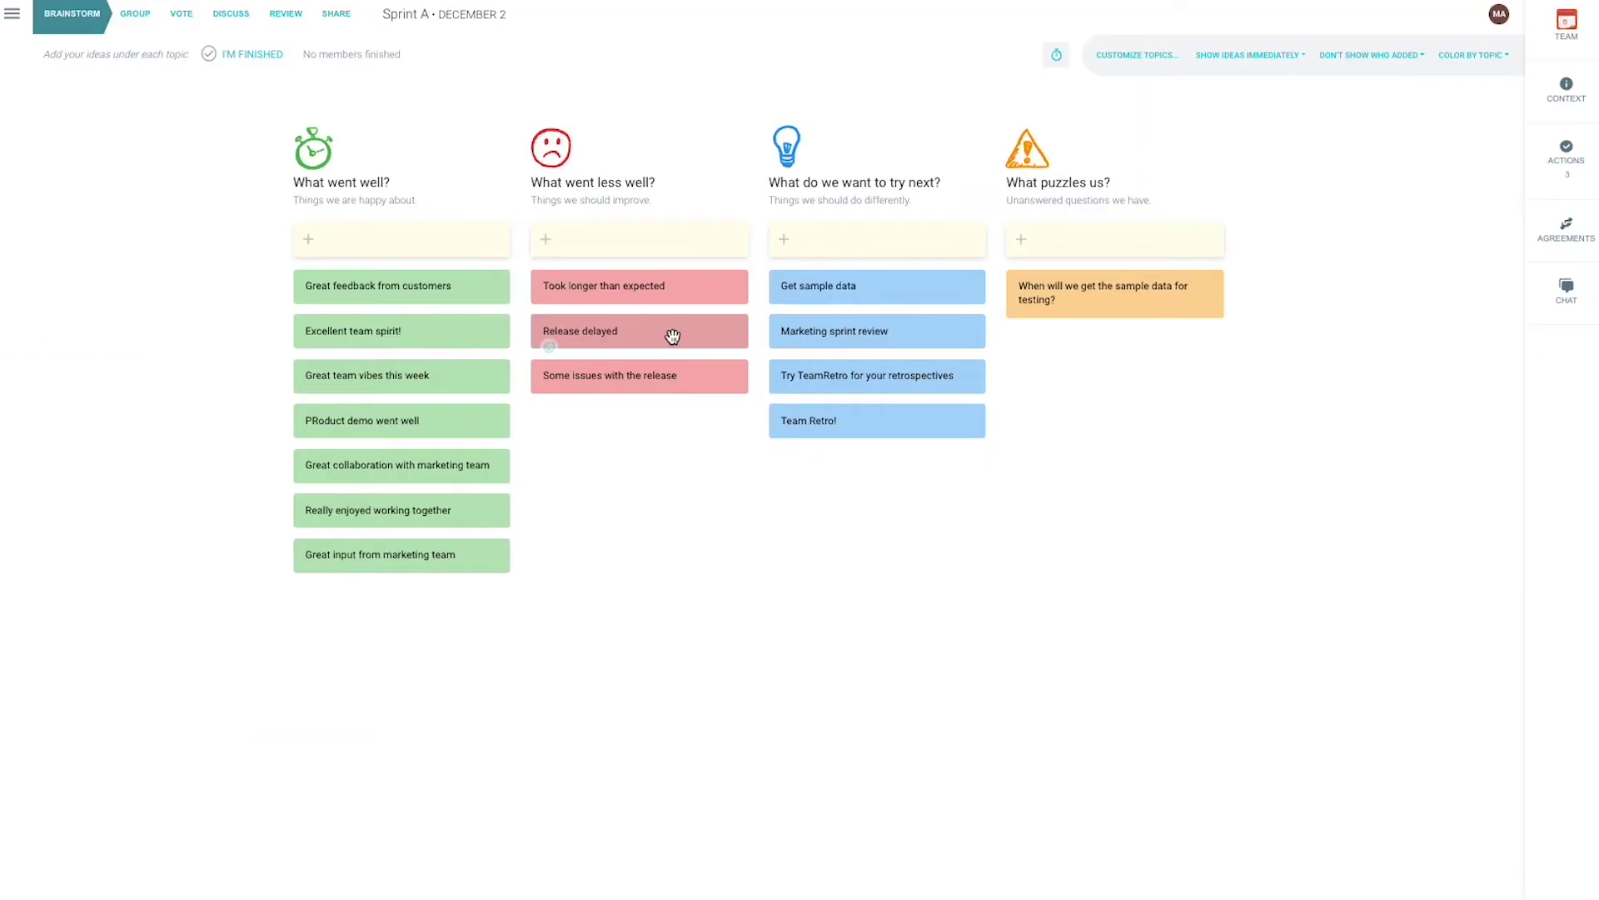
pyautogui.click(672, 335)
# Comment 'Why was this?' on Release delayed and add an angry-face emoji
pyautogui.click(691, 349)
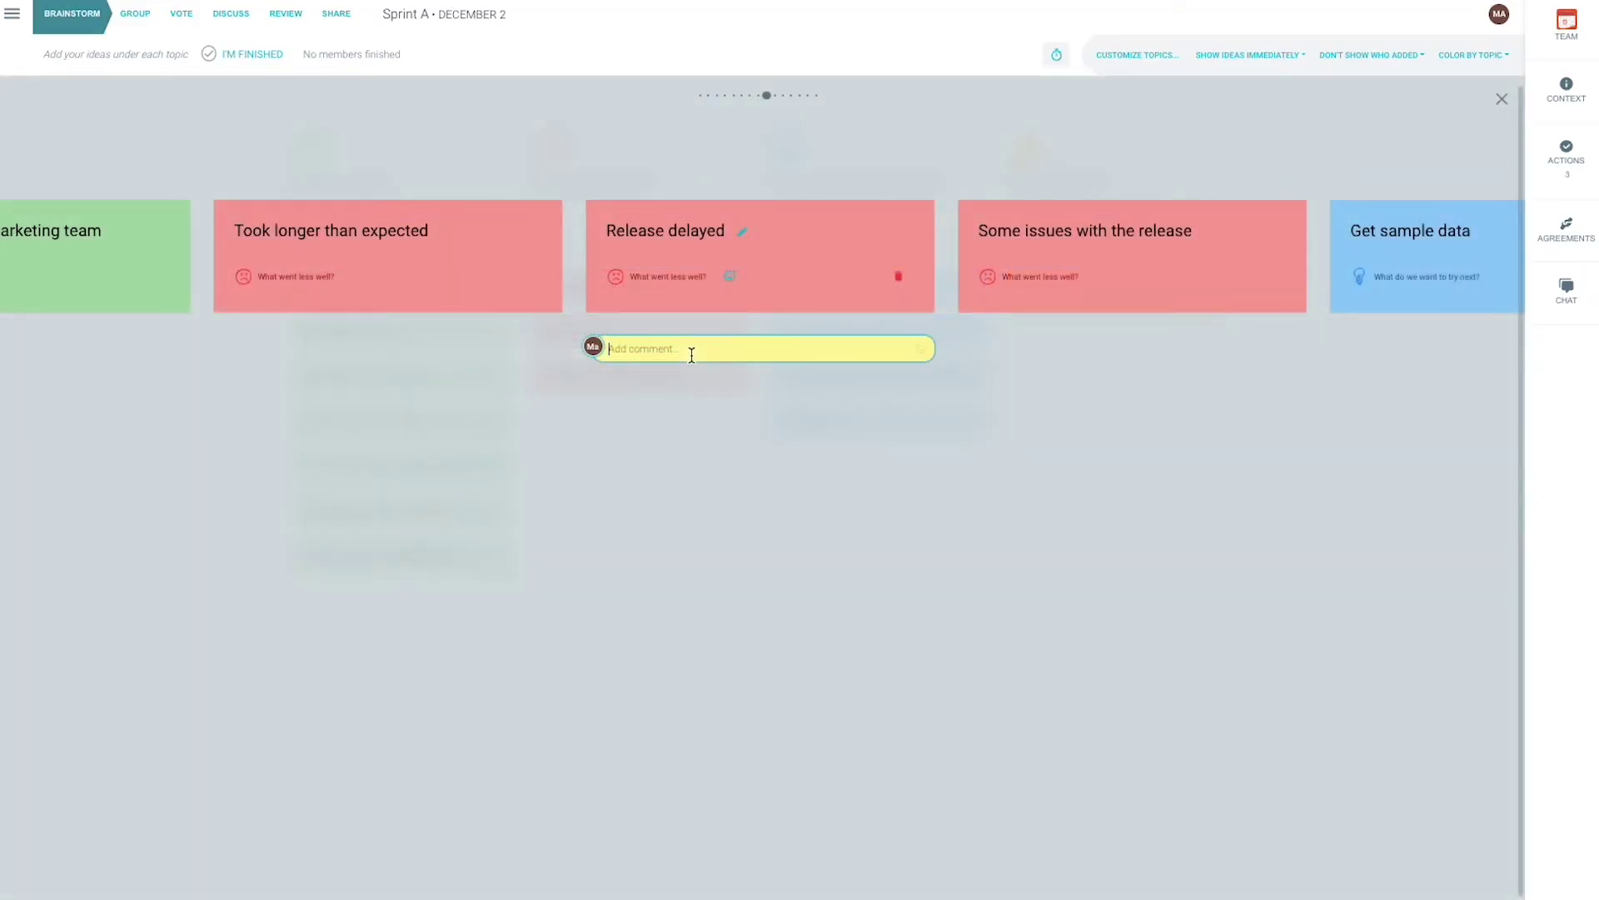
pyautogui.write('Why was this?')
pyautogui.press('Return')
pyautogui.click(920, 348)
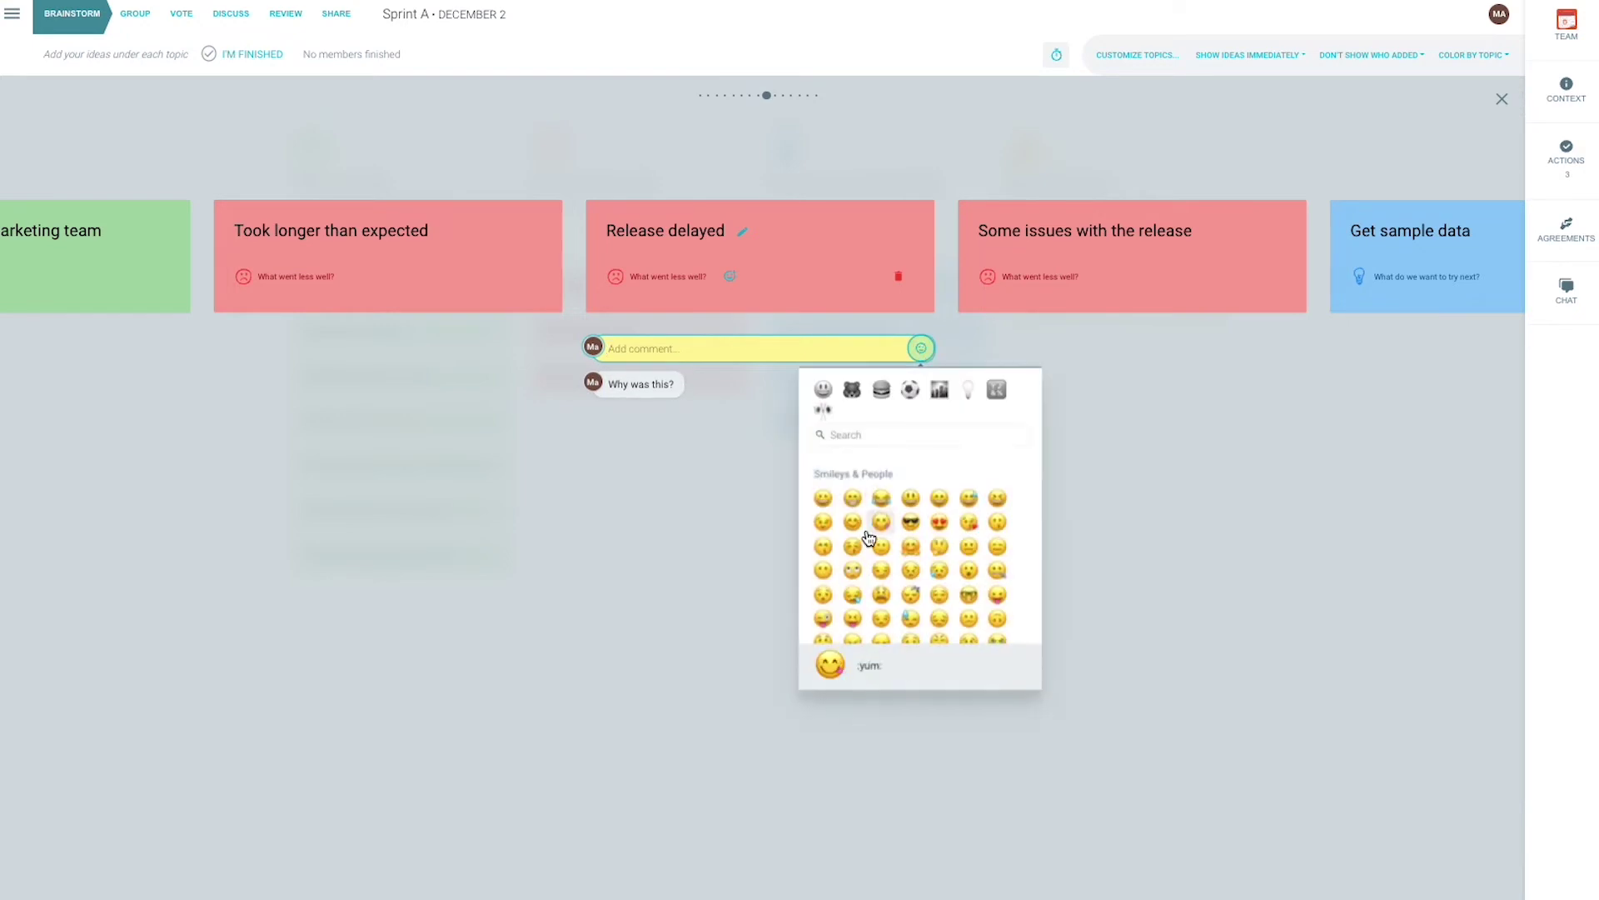
pyautogui.scroll(-3, 917, 542)
pyautogui.click(881, 561)
pyautogui.click(1207, 422)
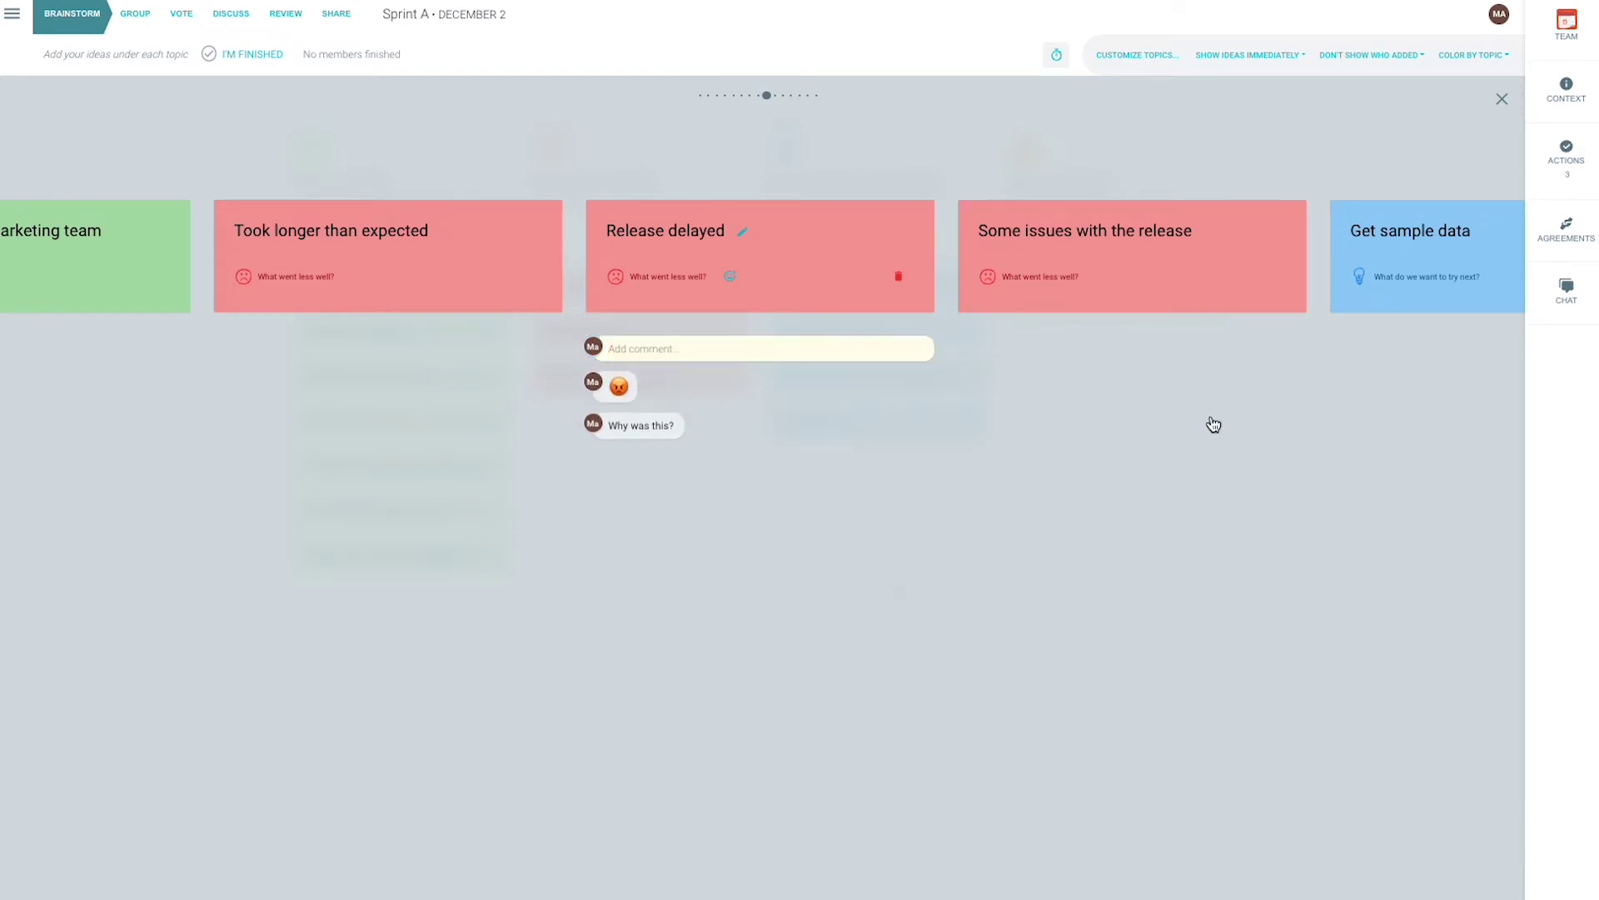
# Return to the board, mark brainstorming finished and advance to the Group phase
pyautogui.click(1502, 99)
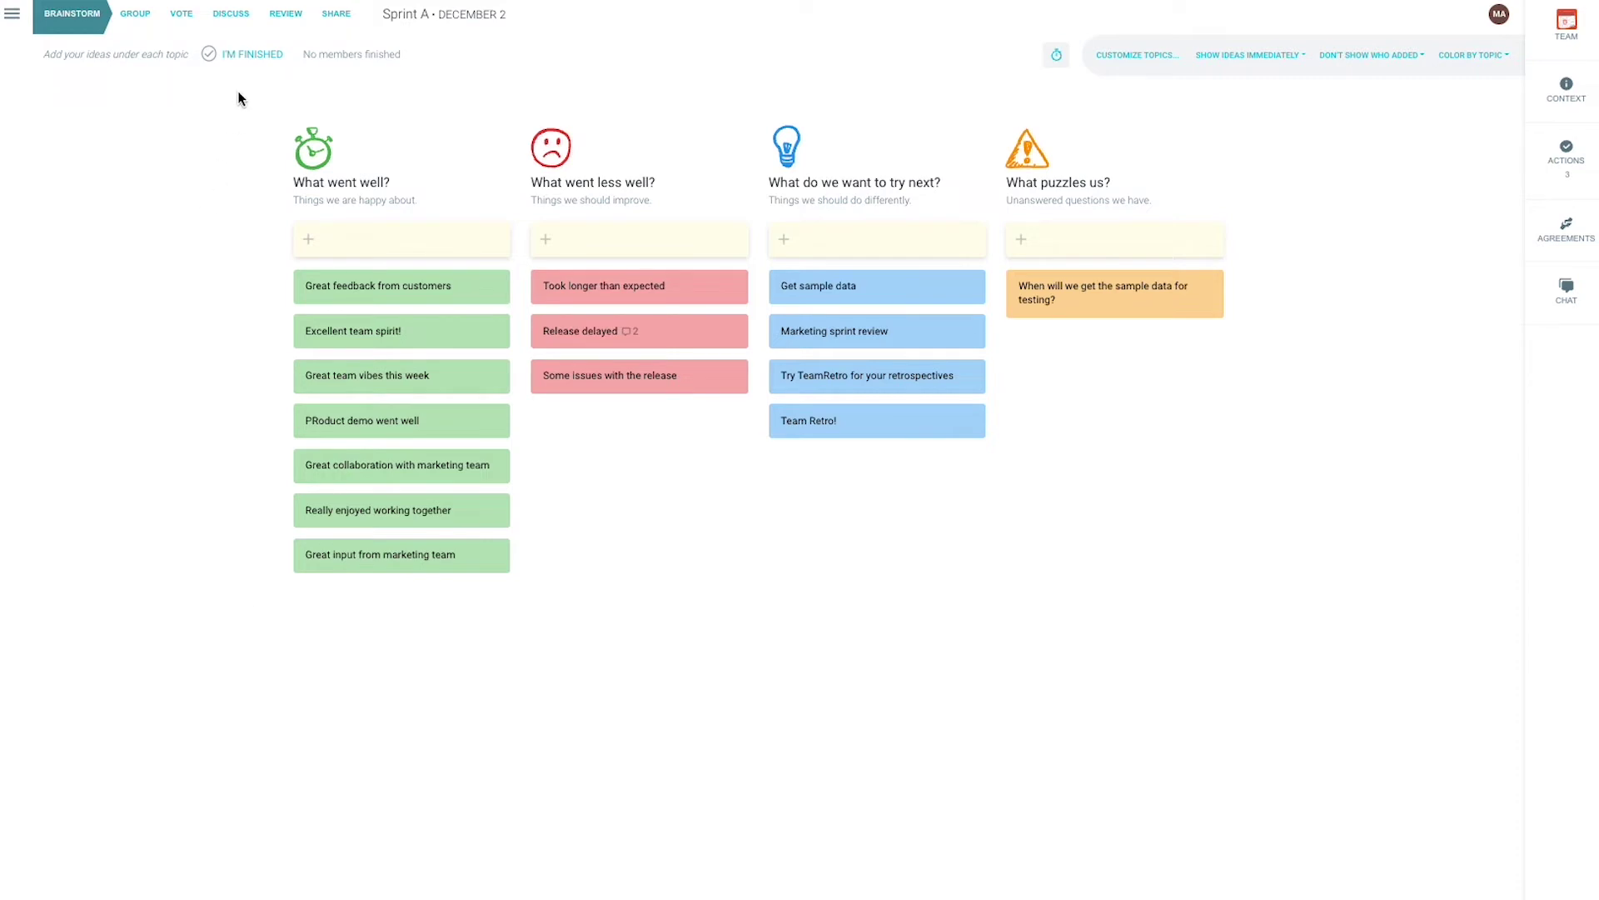
pyautogui.click(237, 55)
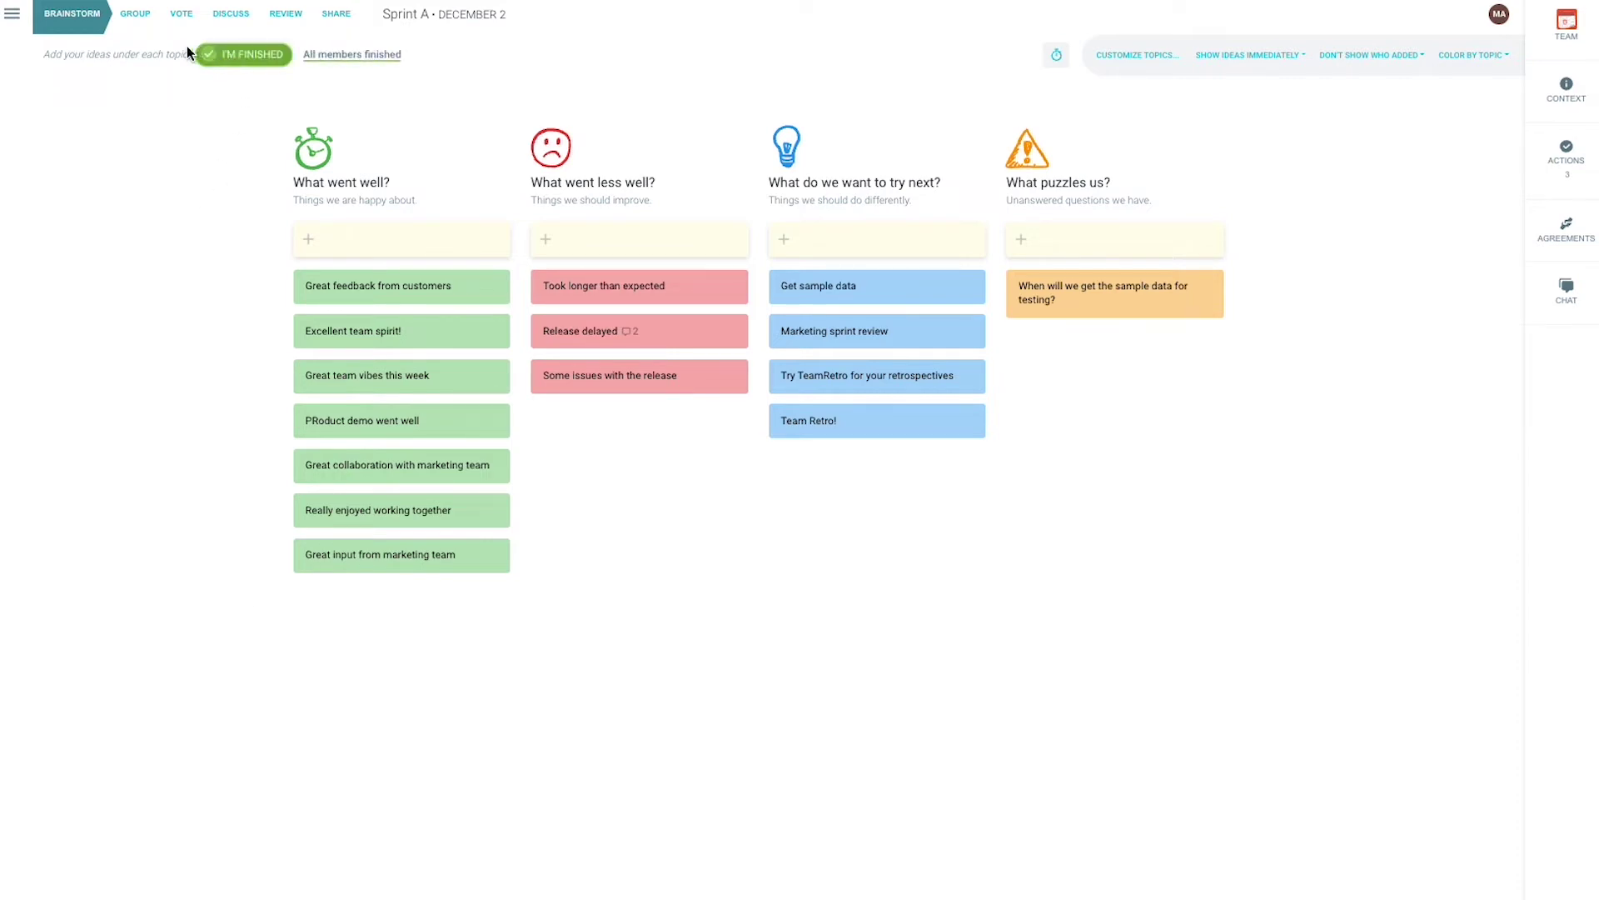
pyautogui.click(136, 25)
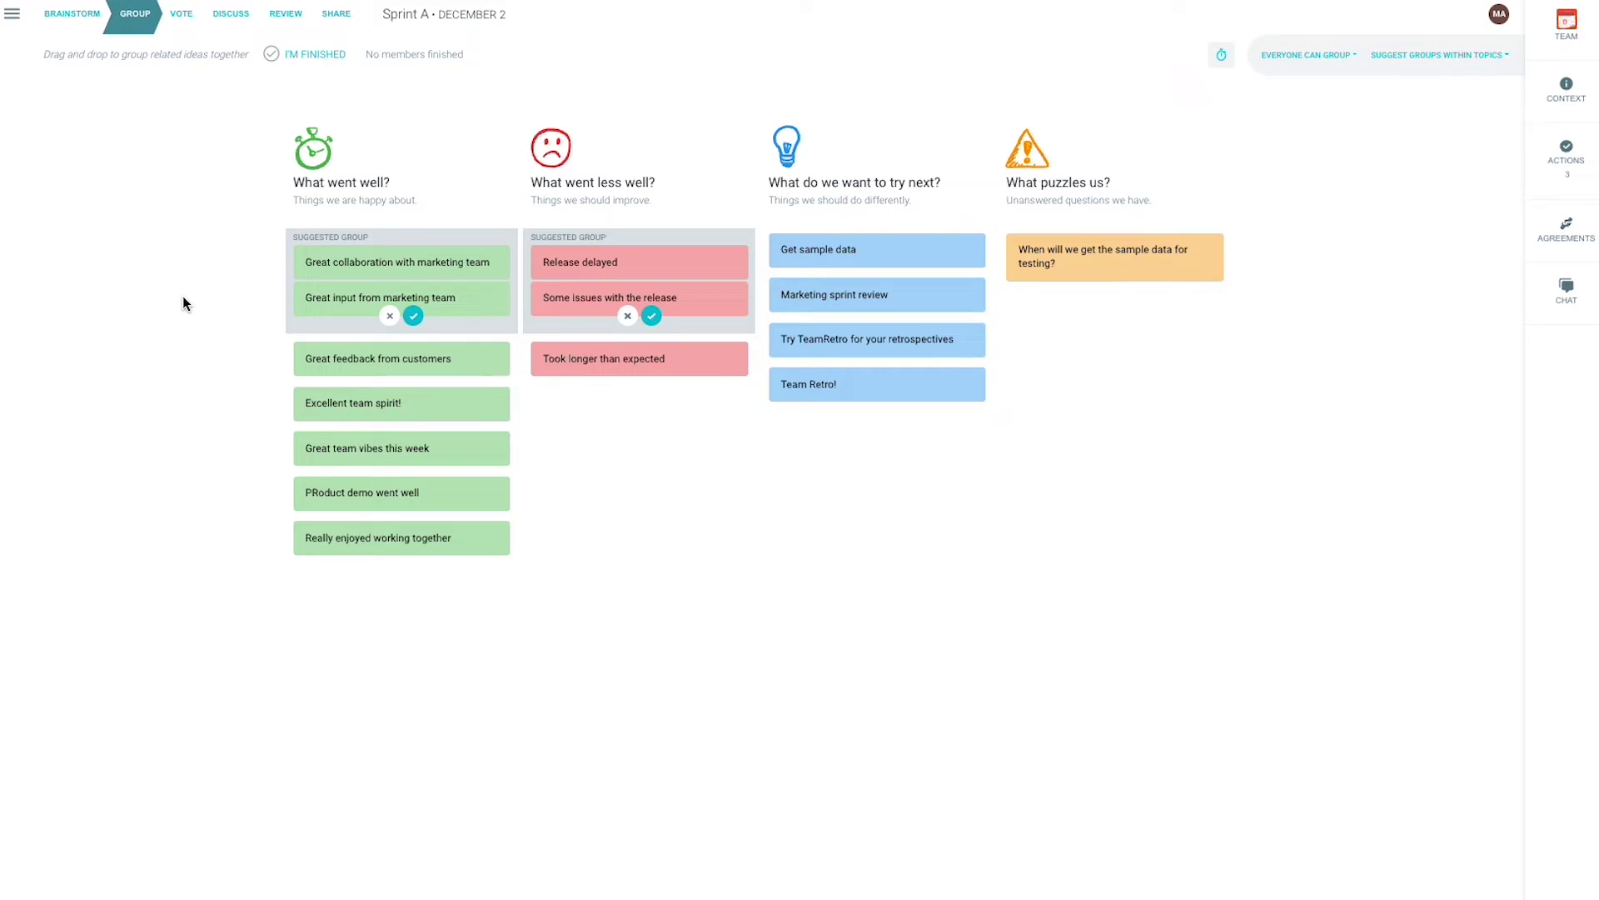
# Accept the suggested groups and title them Marketing and Release
pyautogui.click(413, 316)
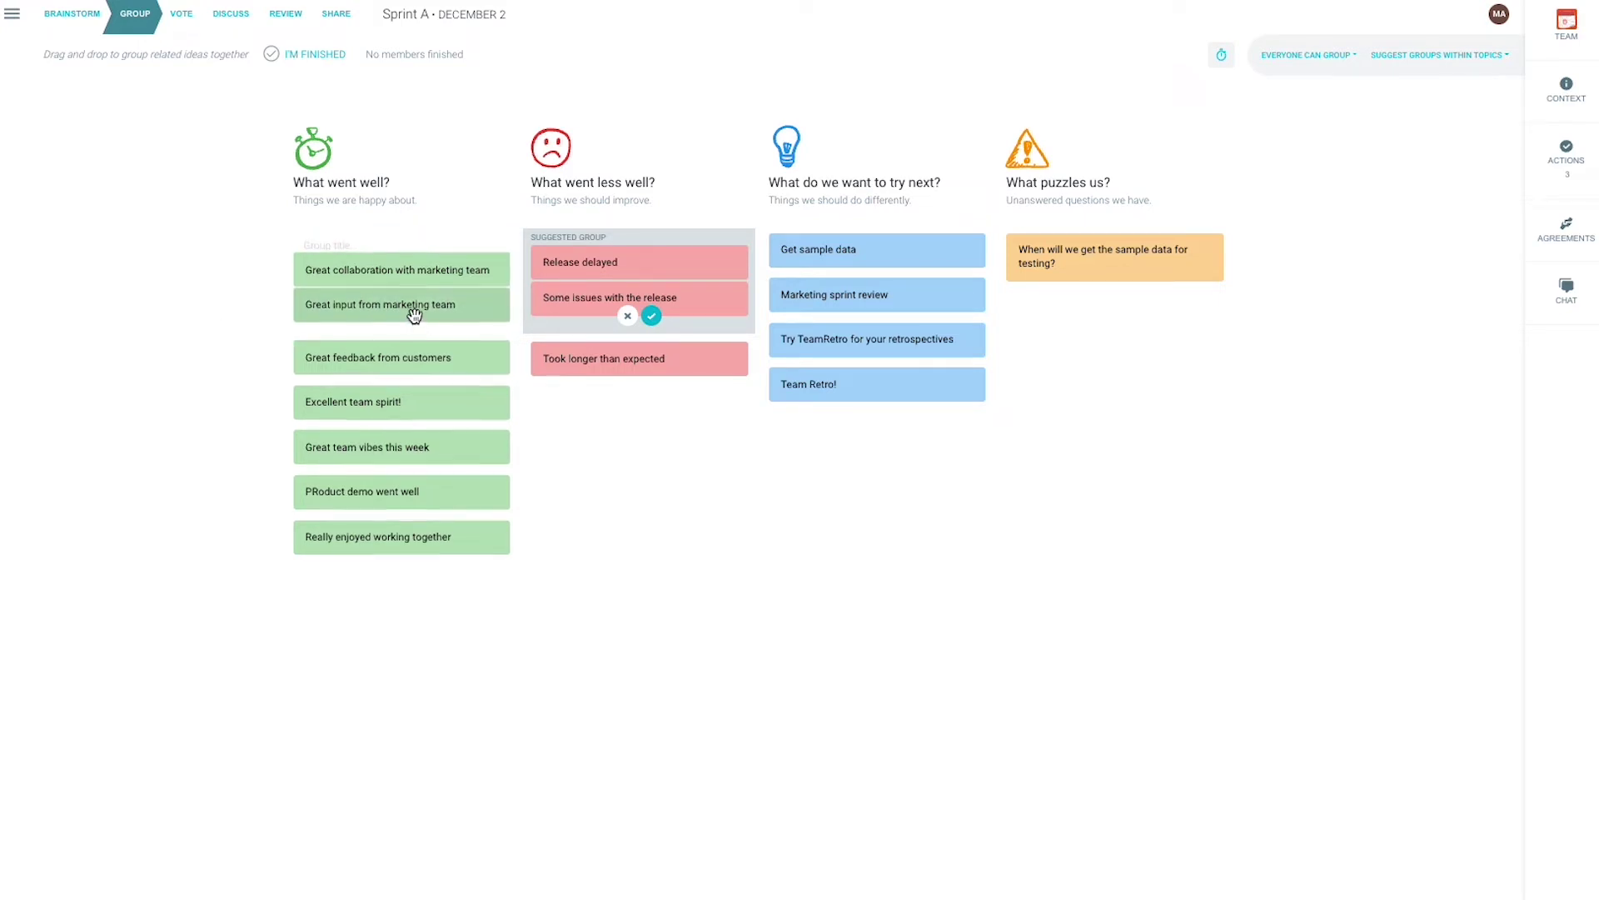
pyautogui.click(329, 248)
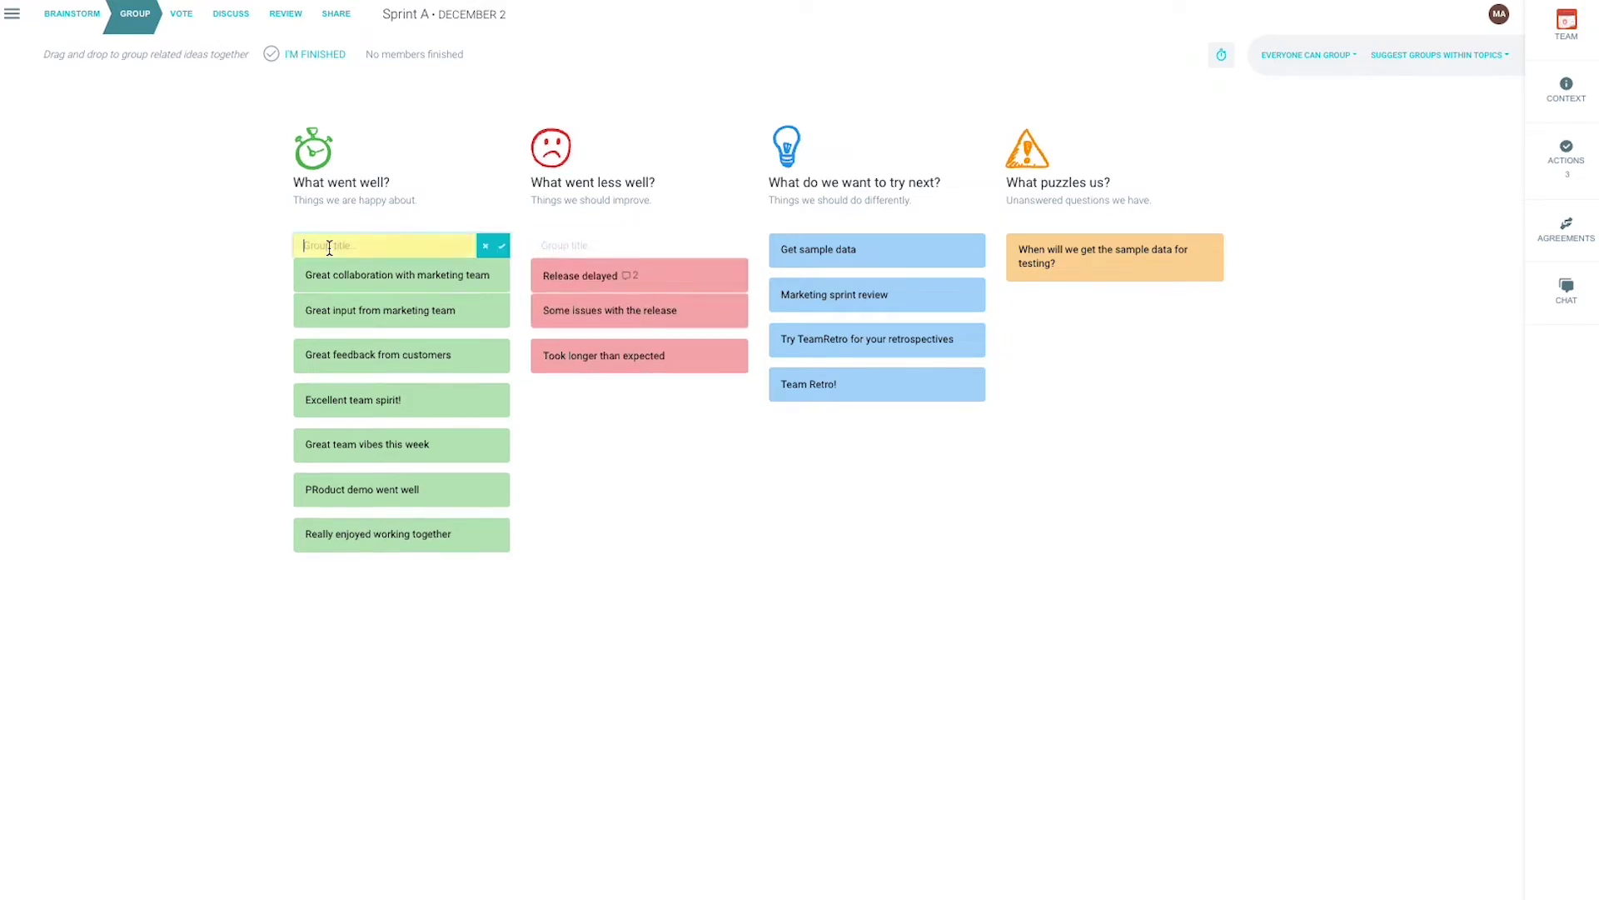
pyautogui.write('Marketing')
pyautogui.press('Tab')
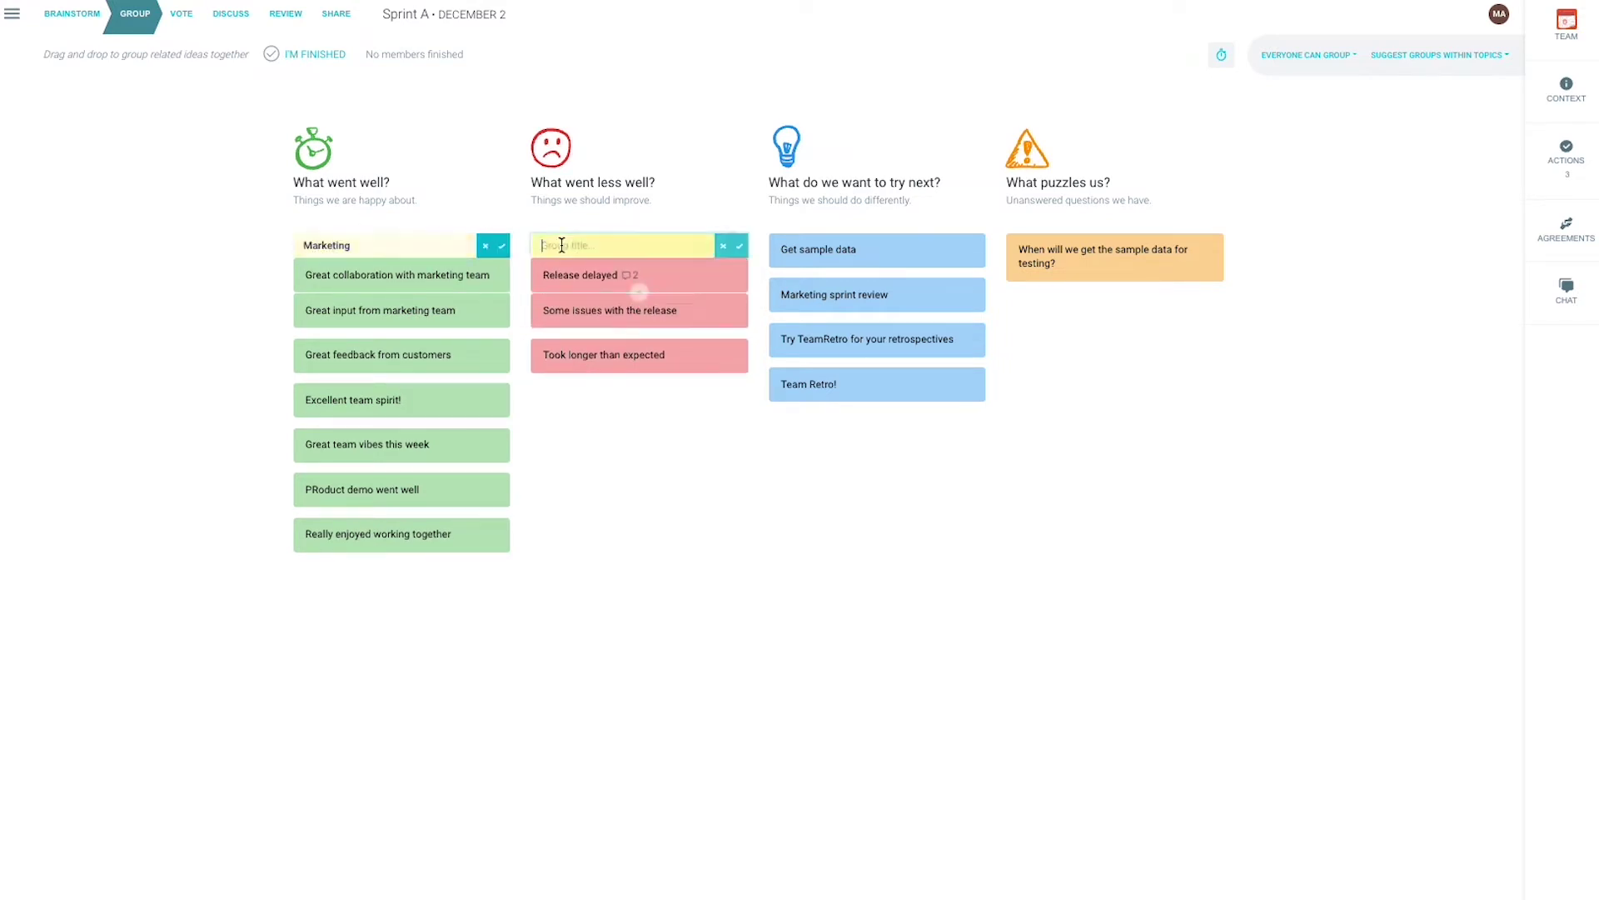
pyautogui.write('Release')
pyautogui.click(639, 291)
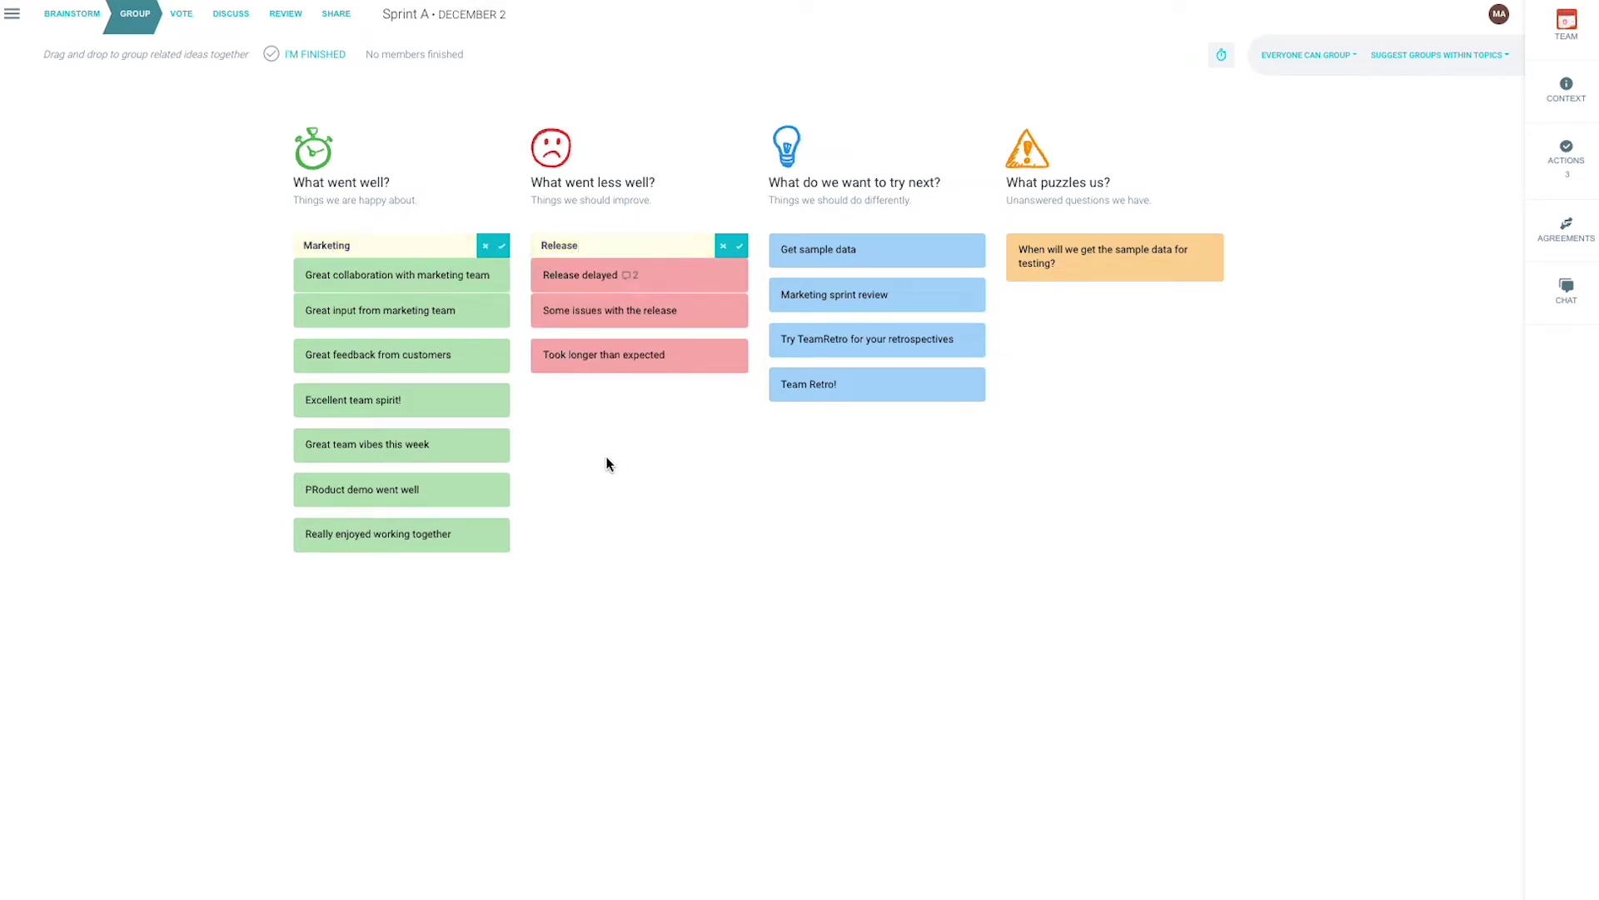
# Regroup the team-spirit and TeamRetro ideas, add Really enjoyed working together, and title it Teamwork
pyautogui.moveTo(421, 399); pyautogui.dragTo(416, 441)
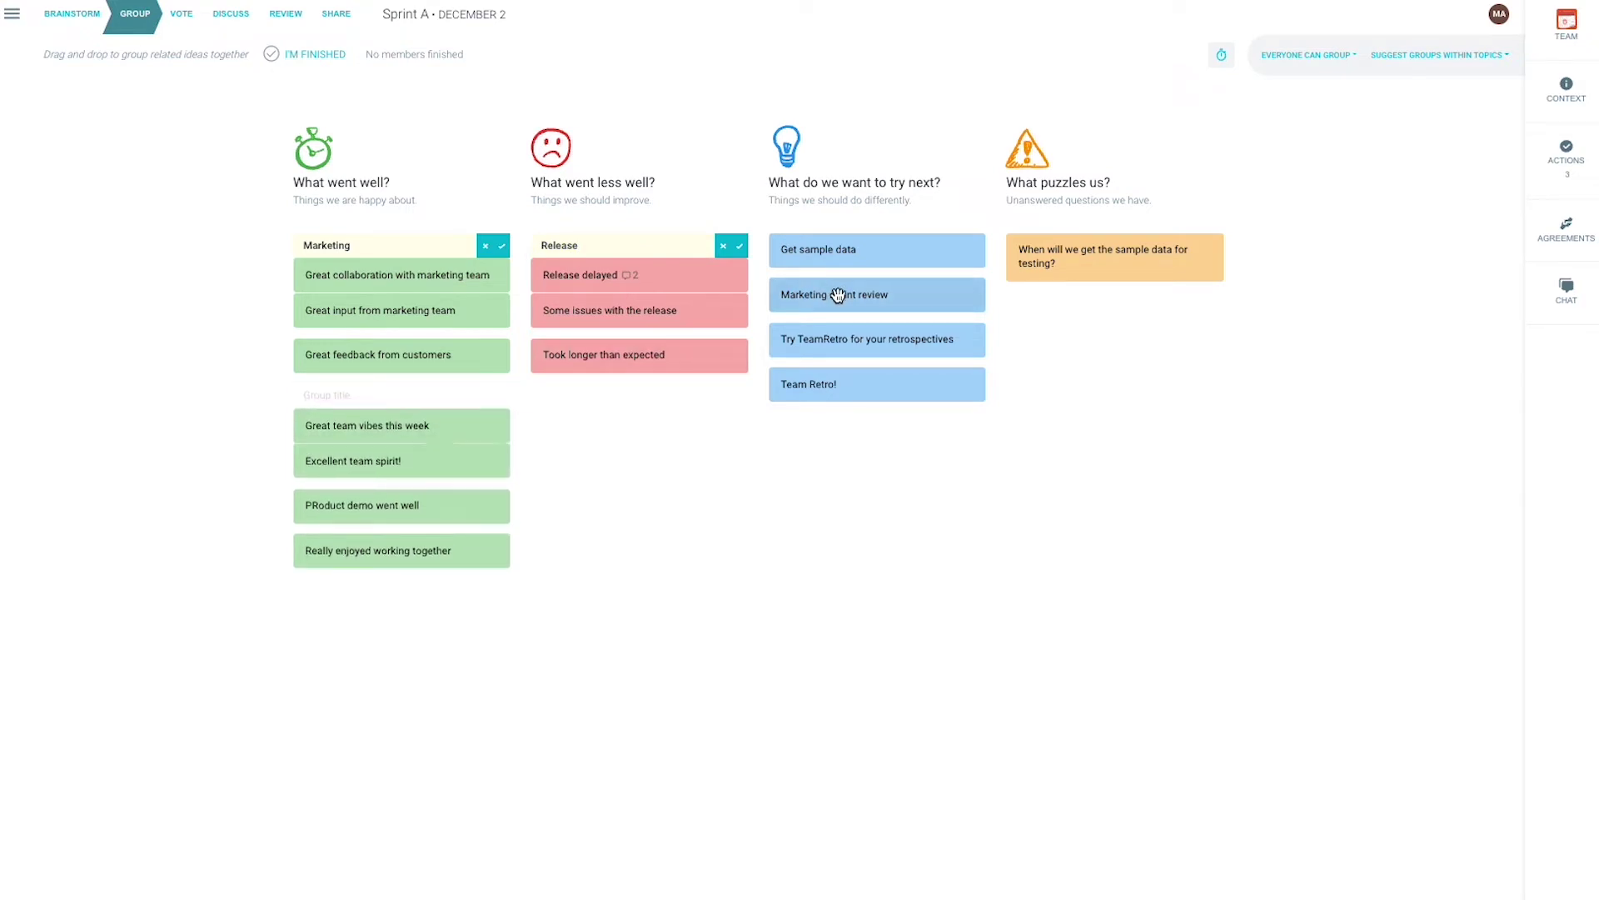
pyautogui.moveTo(828, 340); pyautogui.dragTo(843, 388)
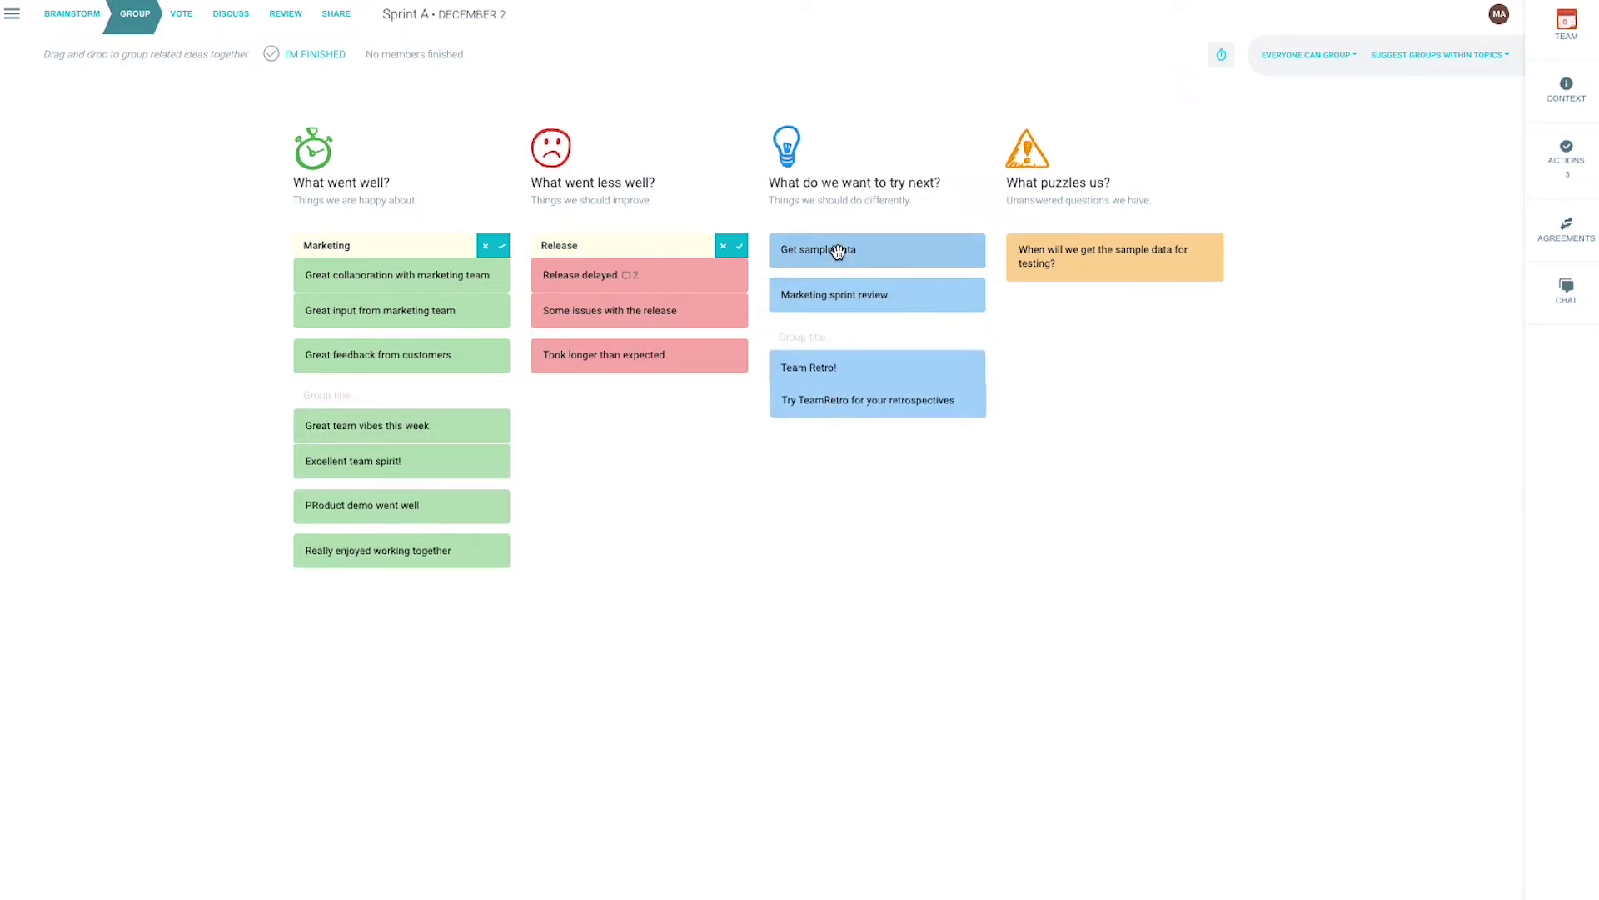
pyautogui.moveTo(846, 246); pyautogui.dragTo(834, 317)
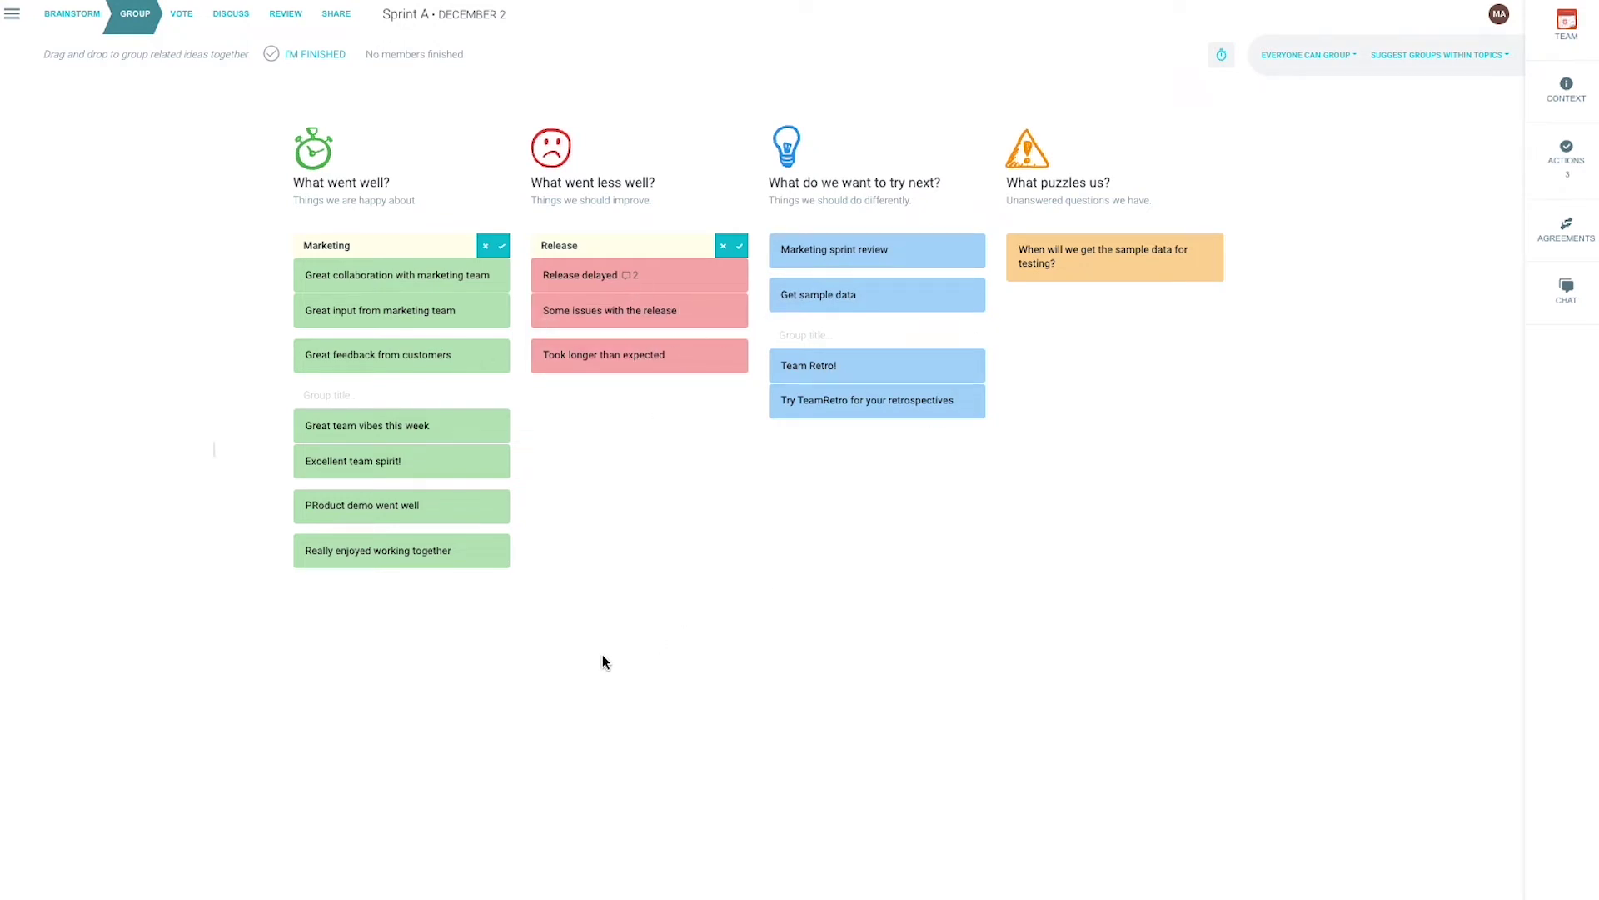
pyautogui.moveTo(342, 550); pyautogui.dragTo(330, 406)
pyautogui.click(330, 401)
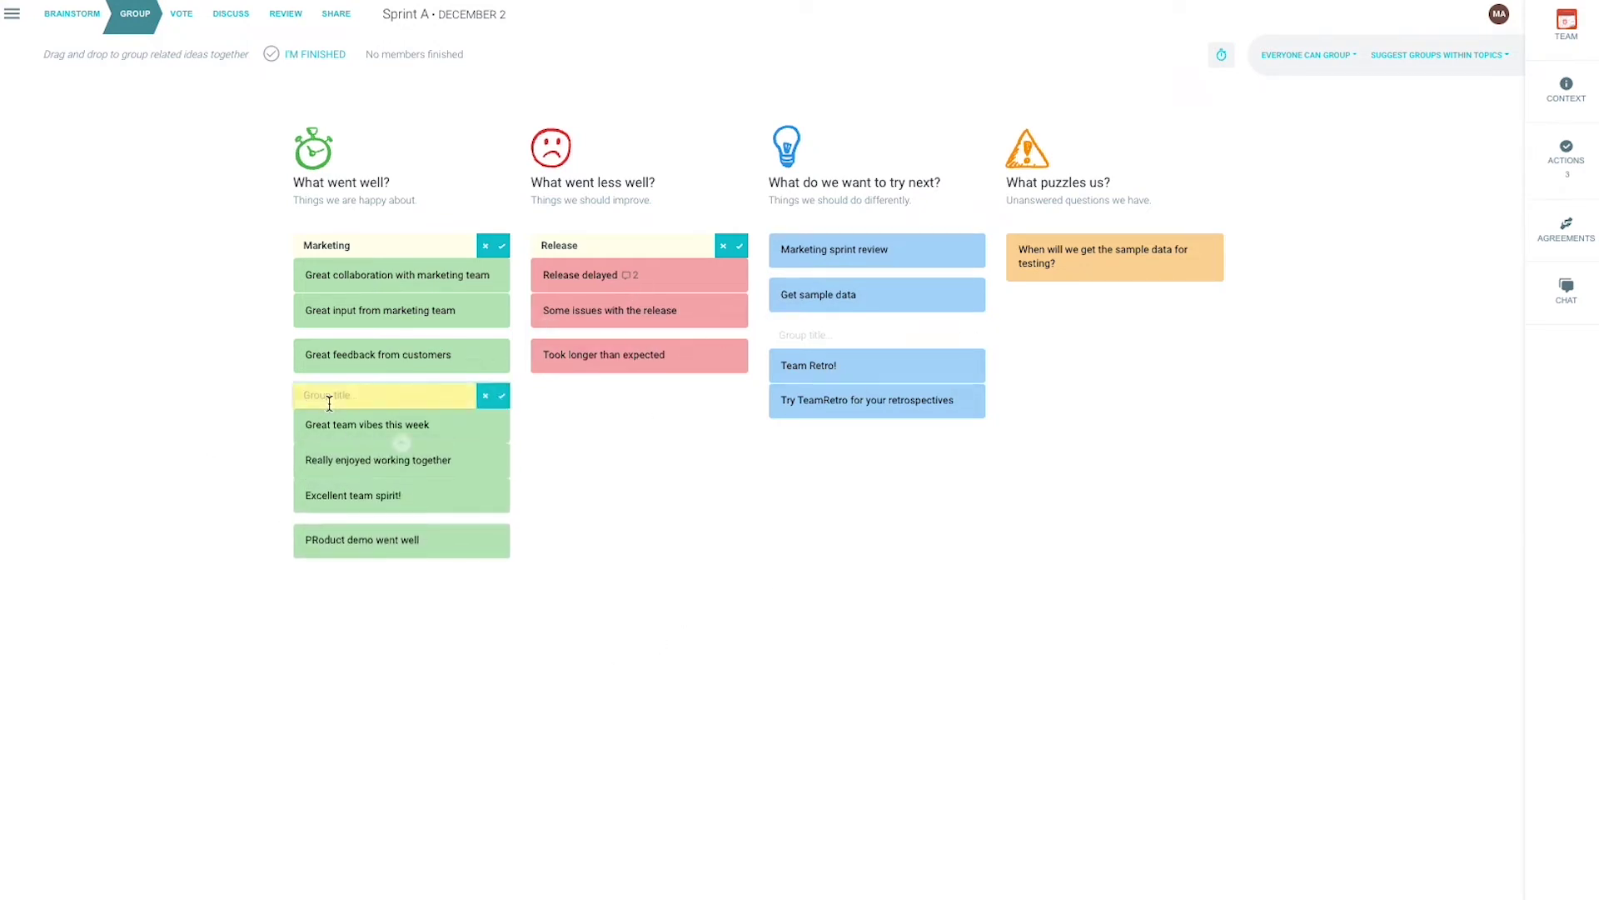
pyautogui.write('Teamwork')
pyautogui.press('Return')
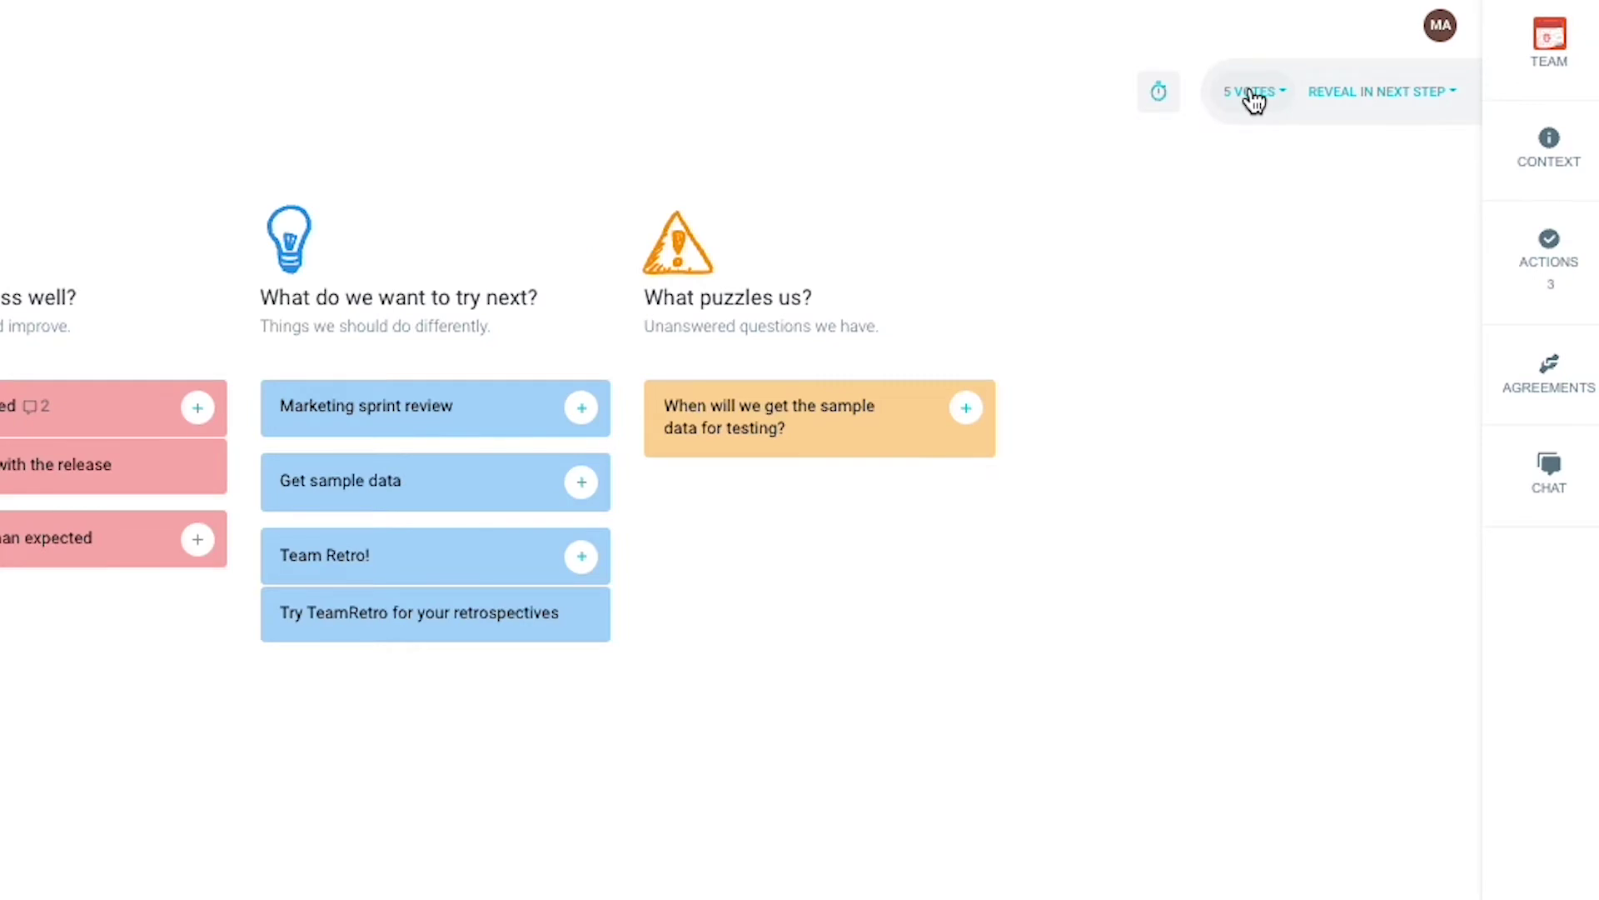
# Keep the vote allowance at 5 and votes revealed in the next step
pyautogui.click(1254, 93)
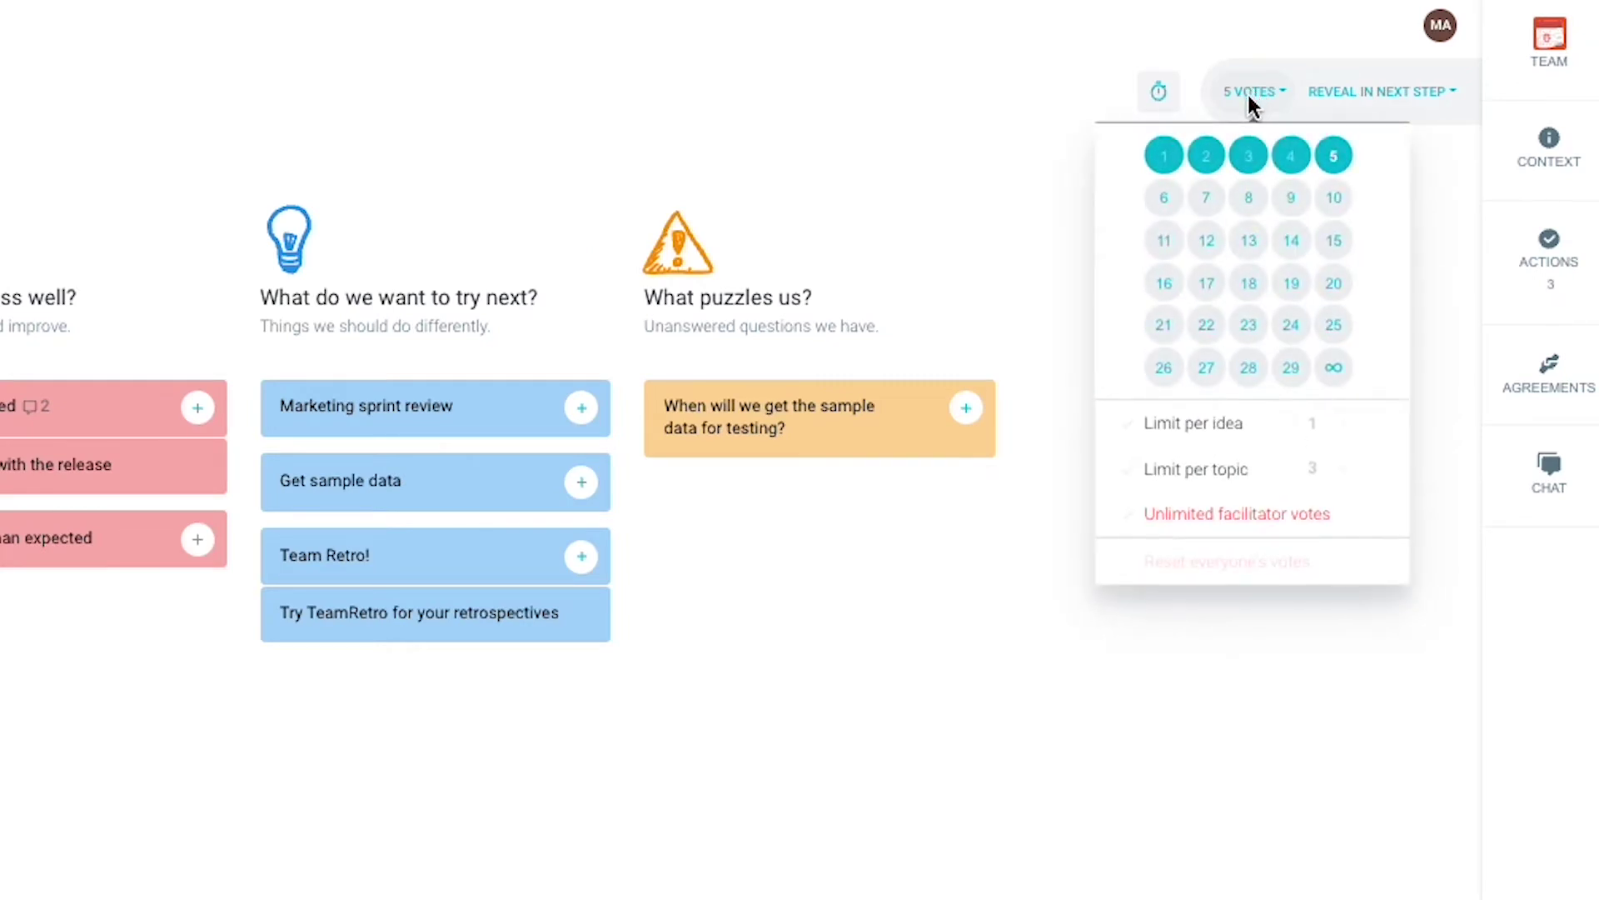
pyautogui.click(1290, 156)
pyautogui.click(1333, 155)
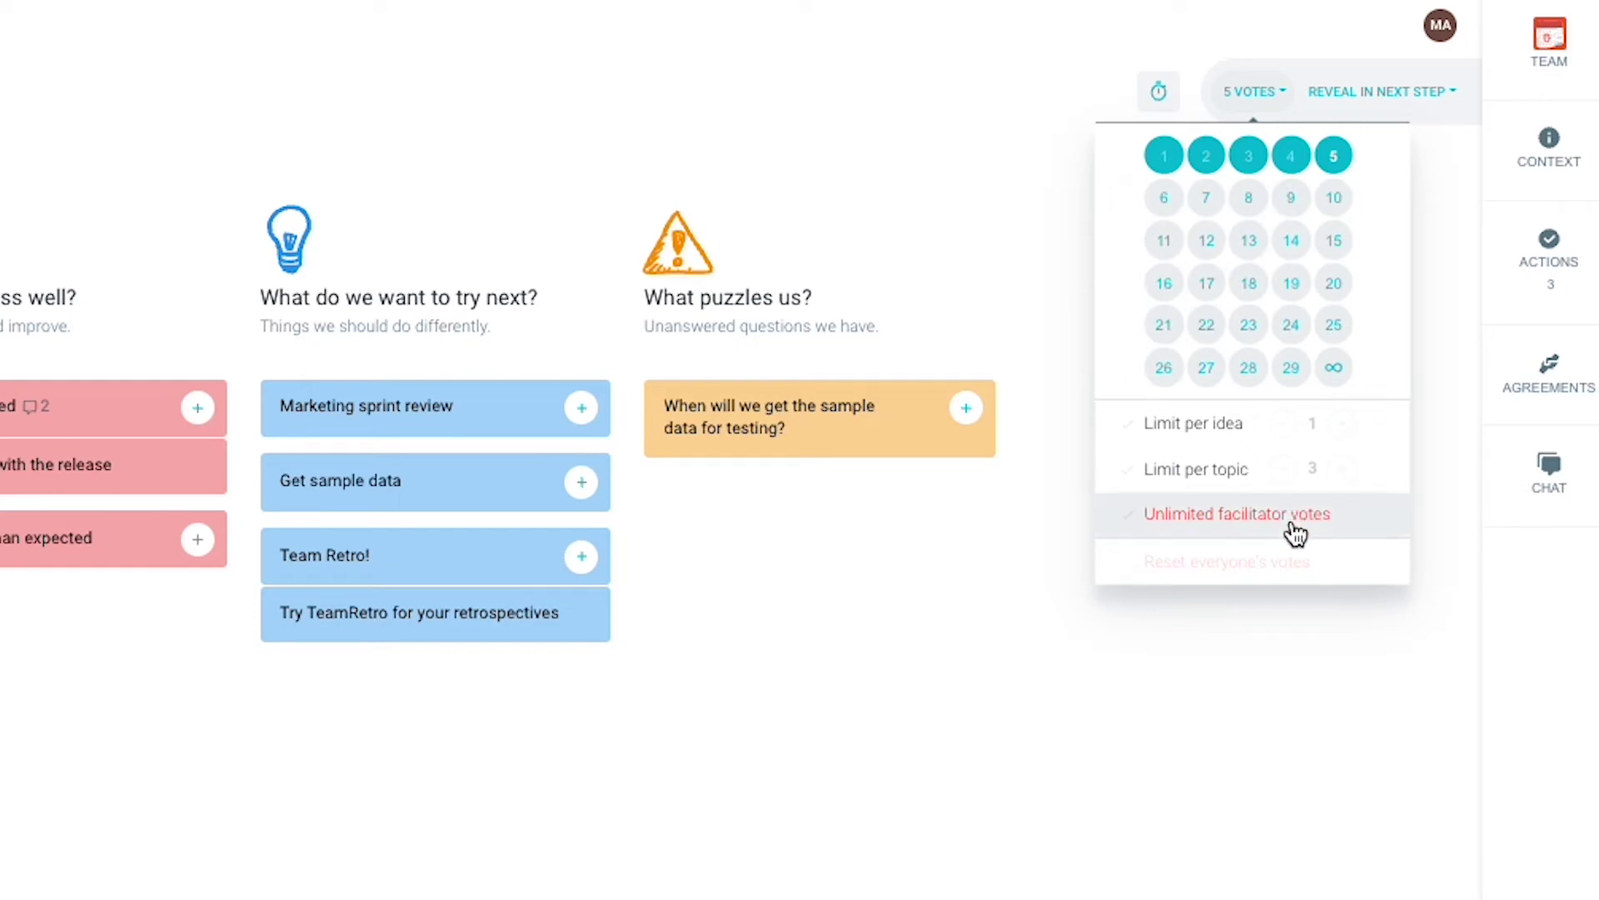
pyautogui.click(1257, 107)
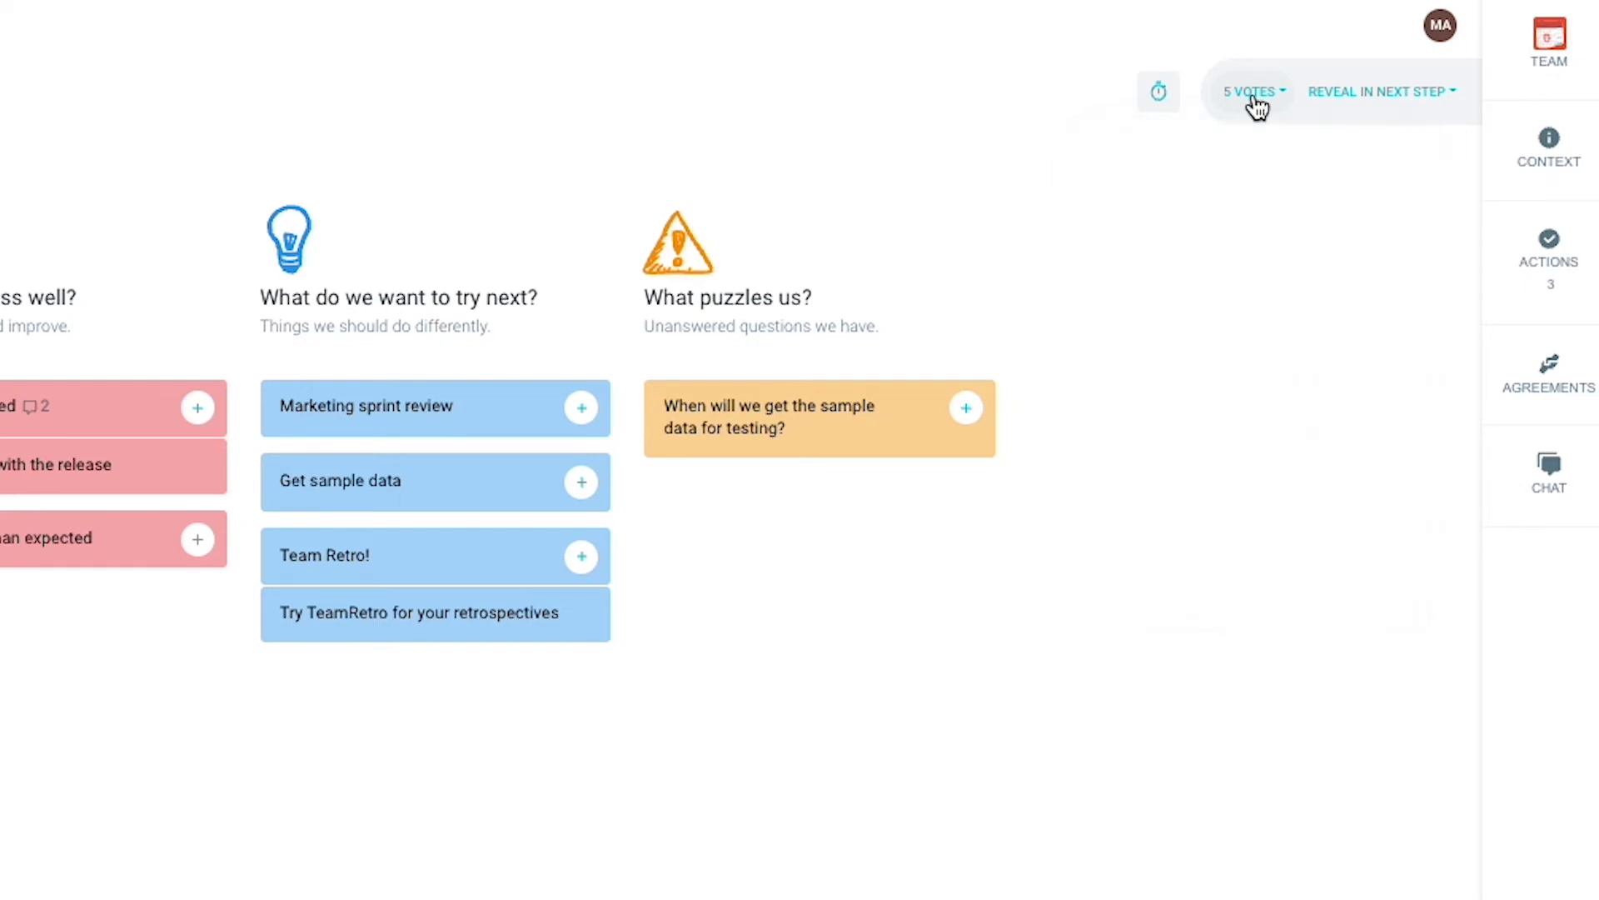
pyautogui.click(1369, 107)
pyautogui.click(1358, 191)
pyautogui.click(1362, 95)
pyautogui.click(1355, 146)
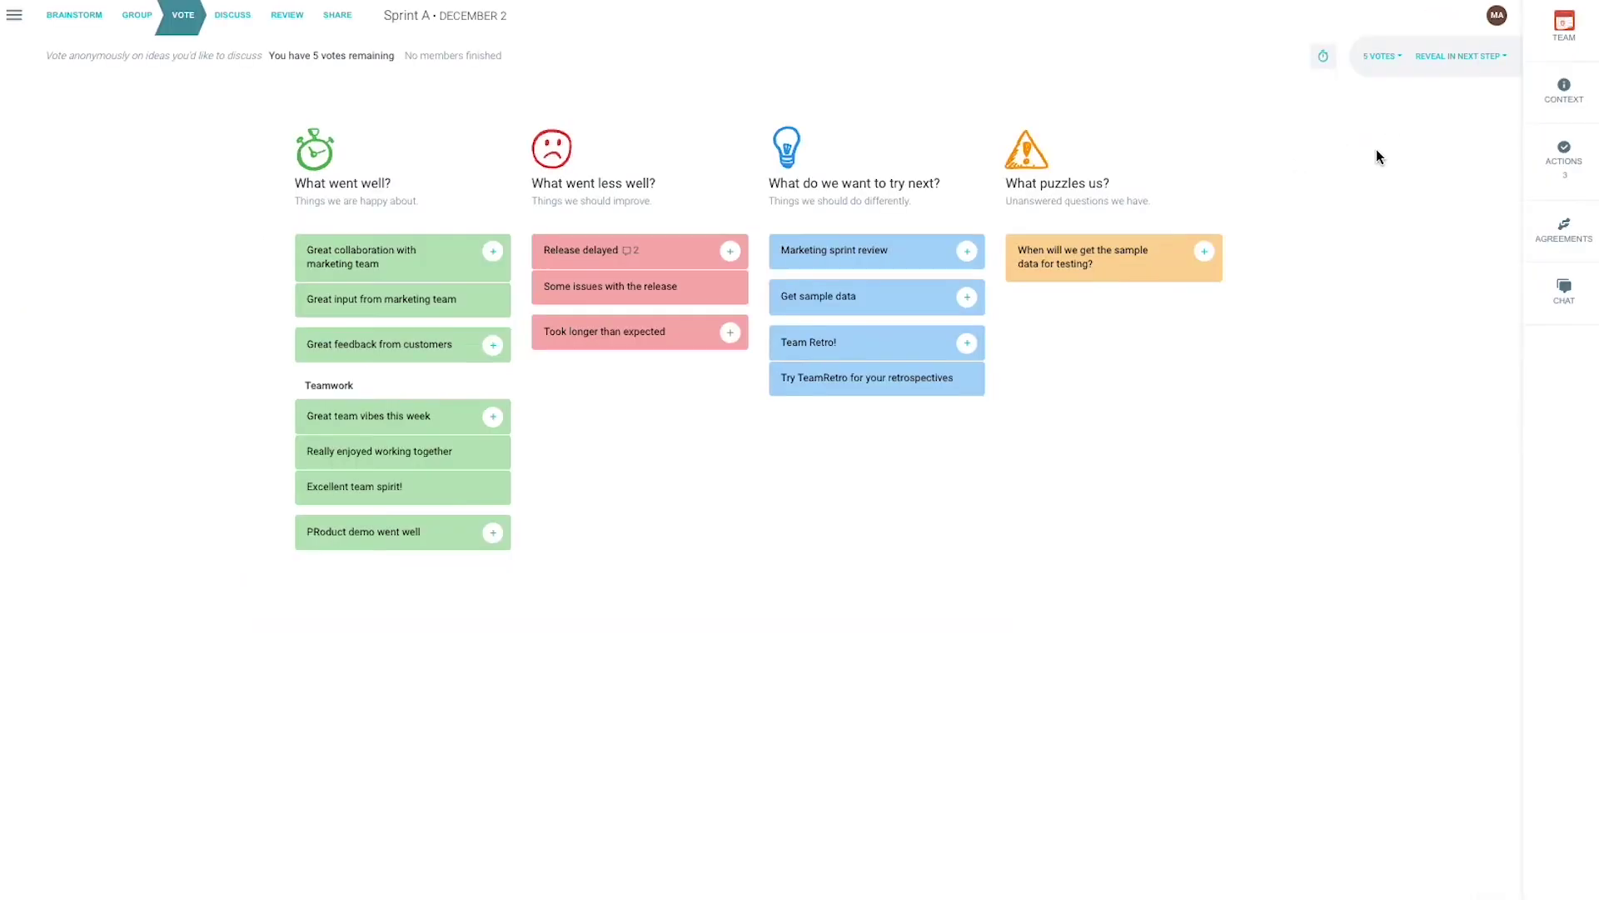
# Vote for marketing collaboration, customer feedback, Release delayed, Get sample data and Team Retro!, then go to Discuss
pyautogui.click(493, 251)
pyautogui.click(493, 345)
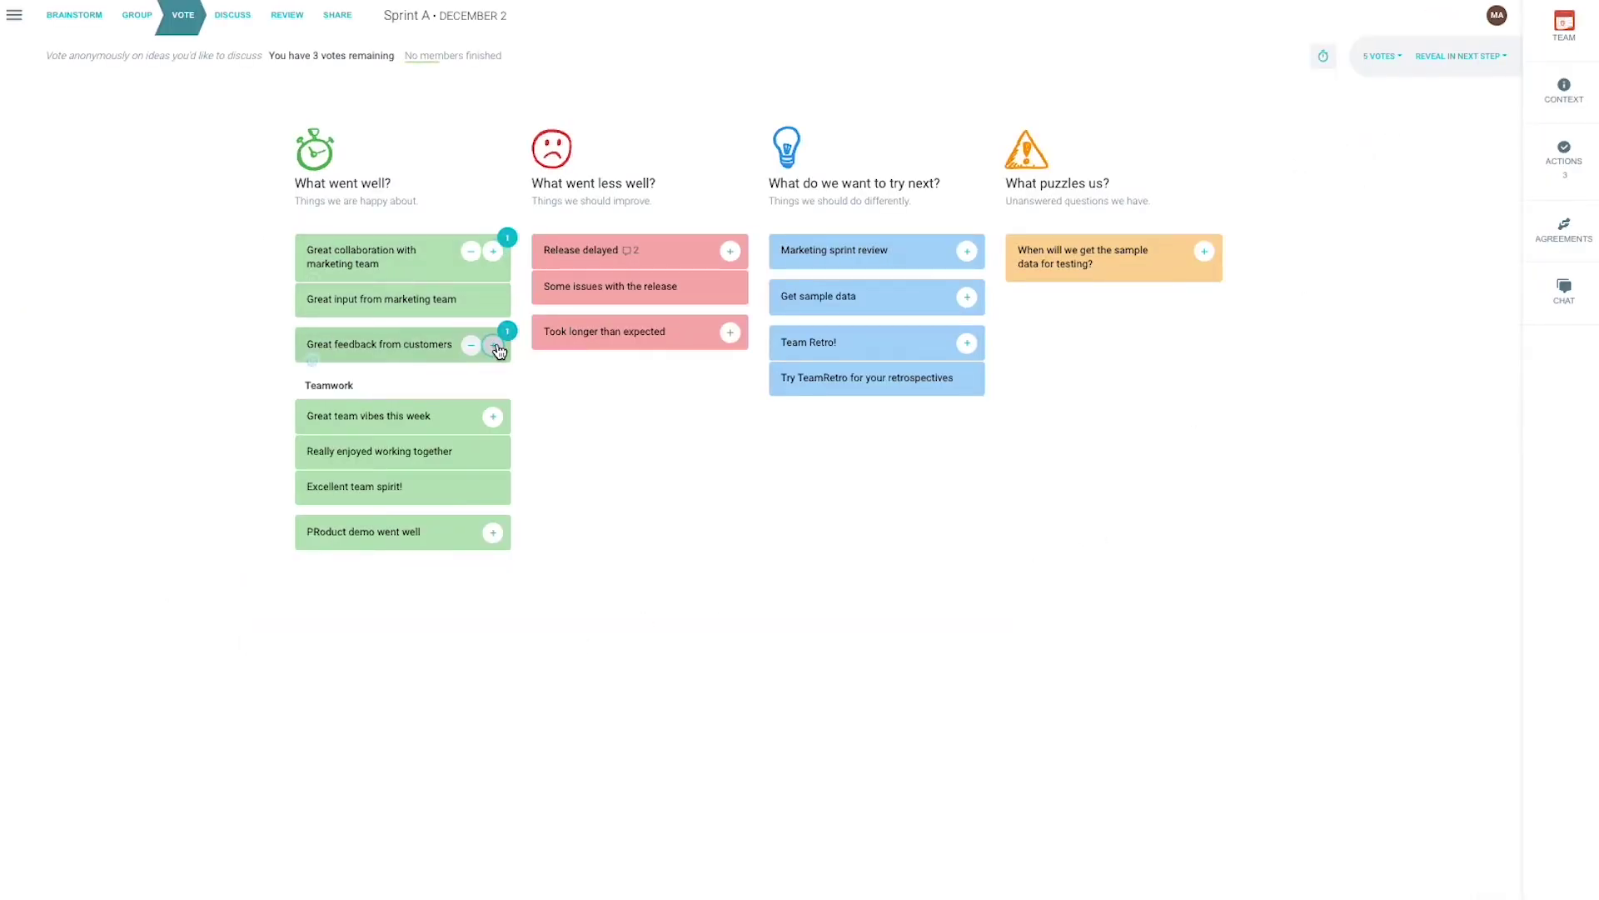
pyautogui.click(730, 251)
pyautogui.click(967, 298)
pyautogui.click(967, 342)
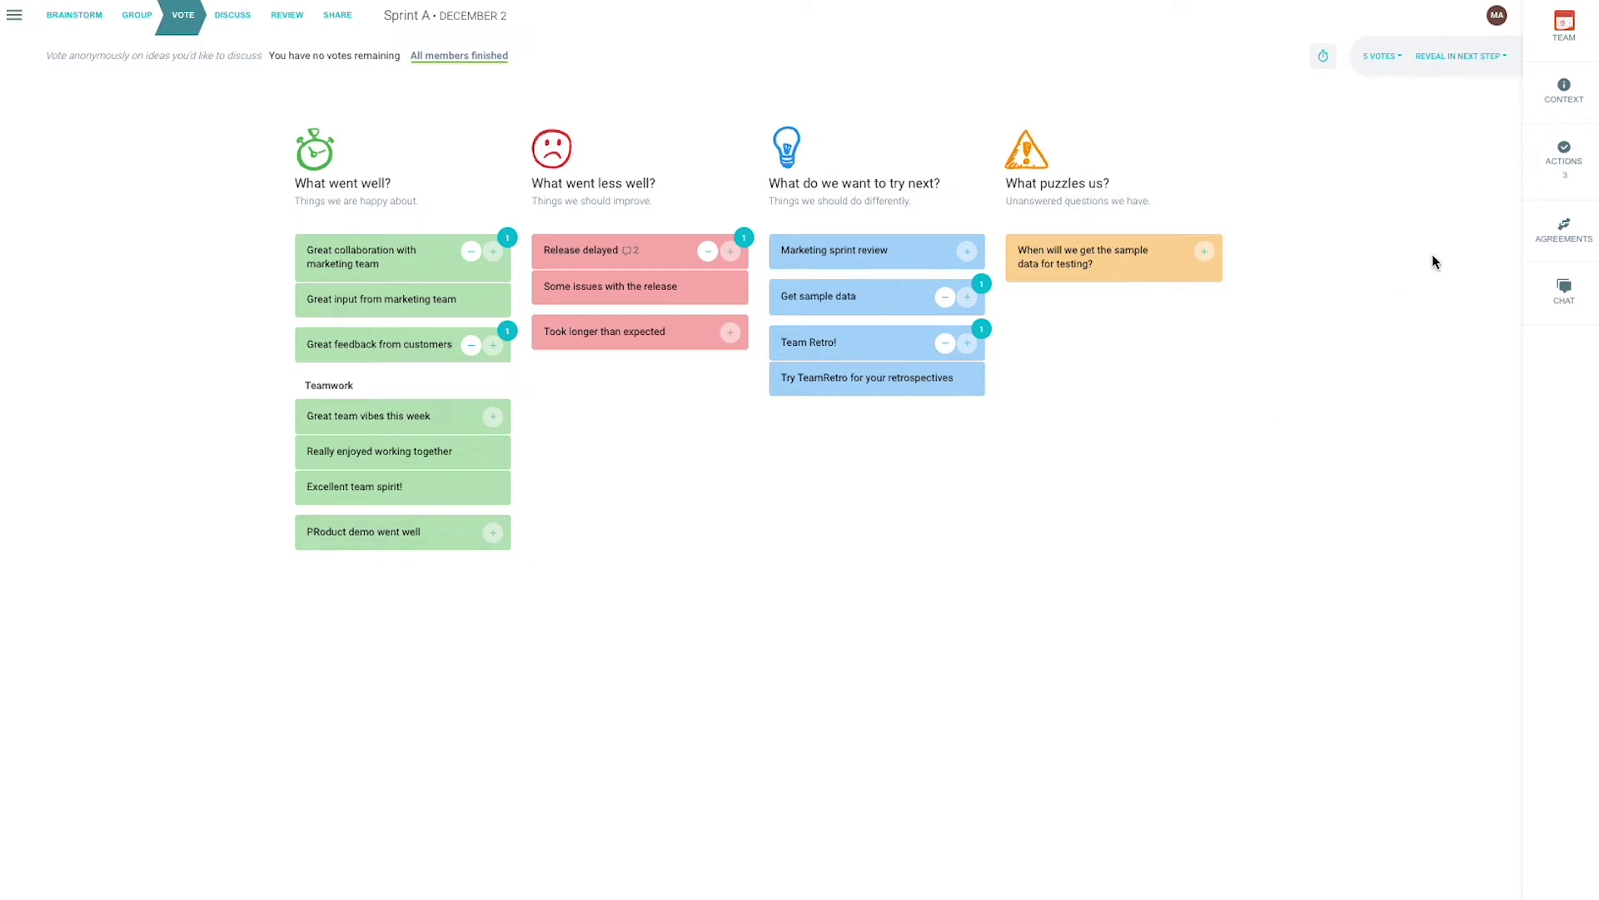
pyautogui.click(1565, 25)
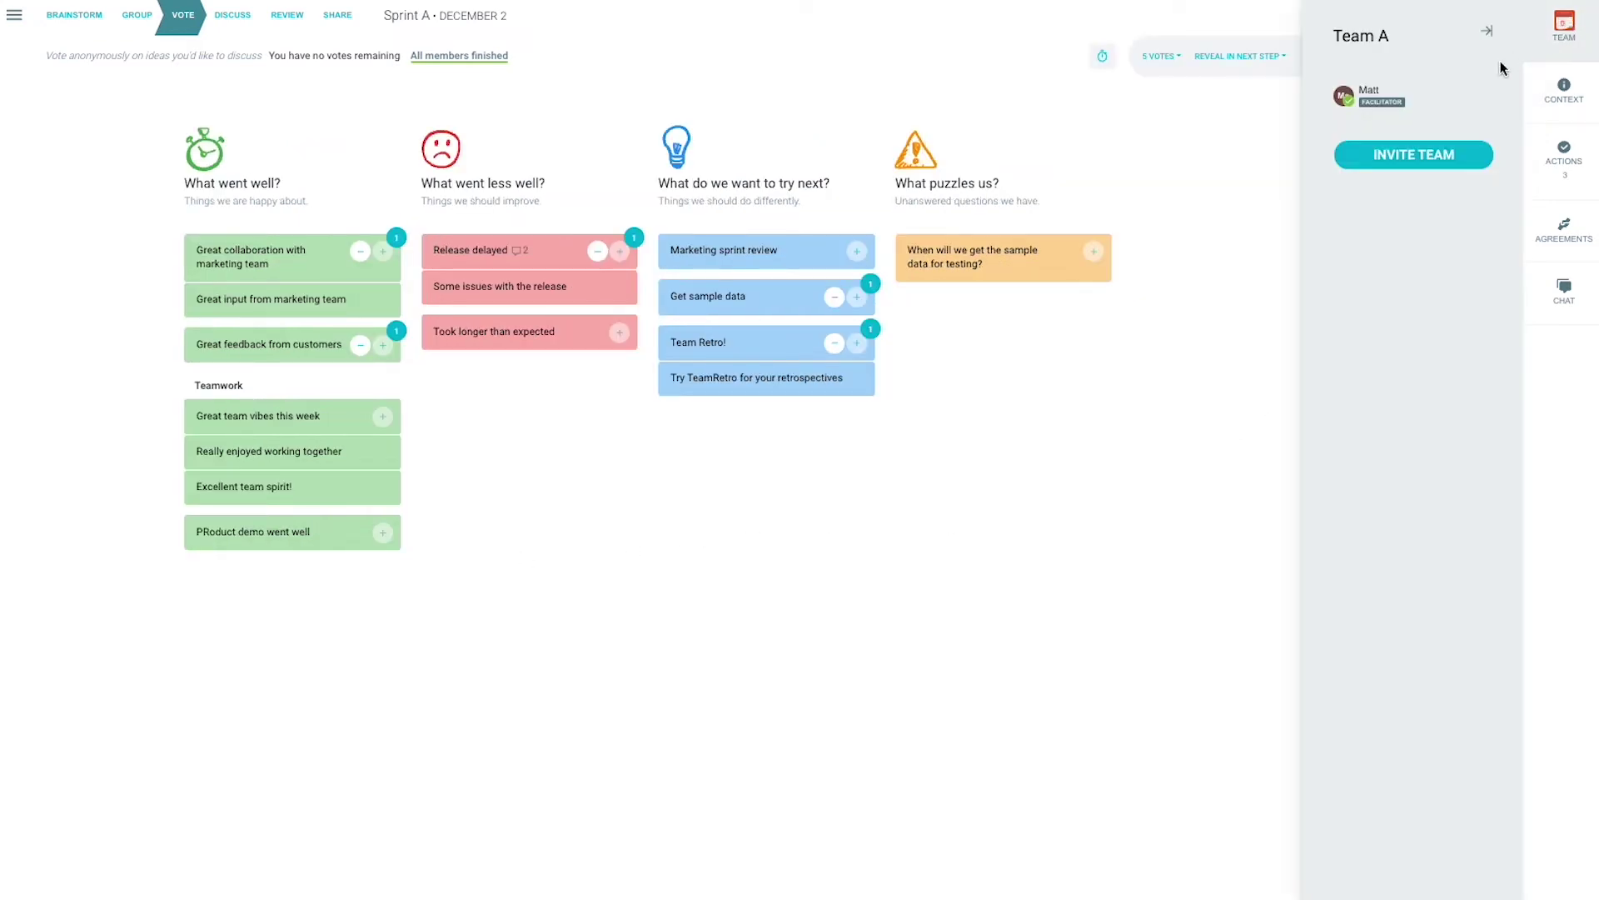
pyautogui.click(1557, 28)
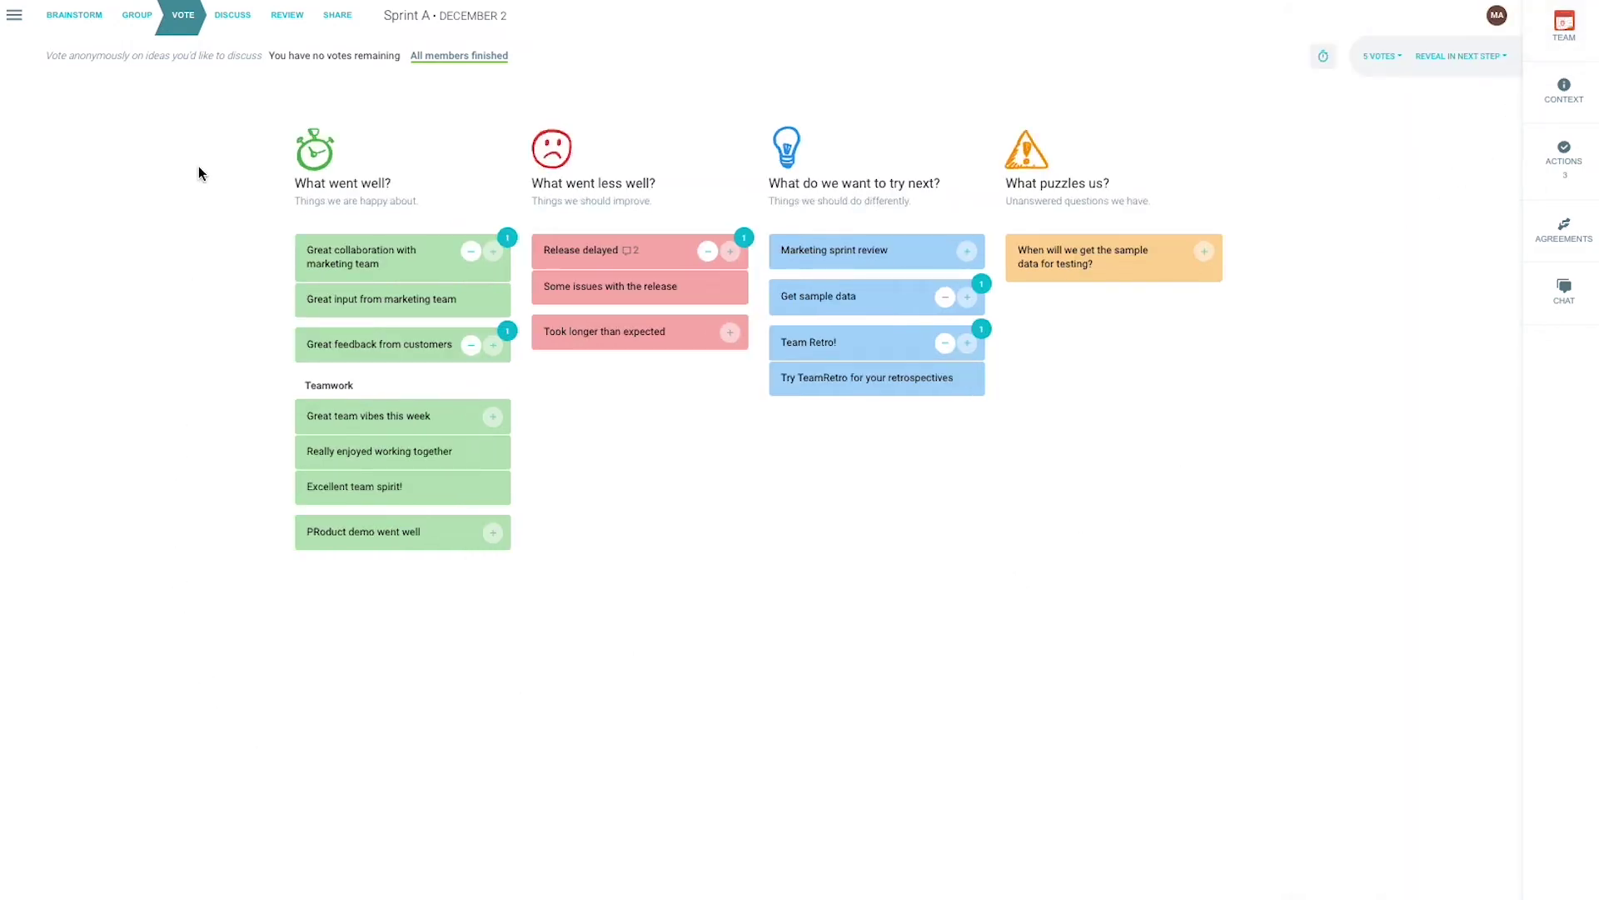
pyautogui.click(234, 17)
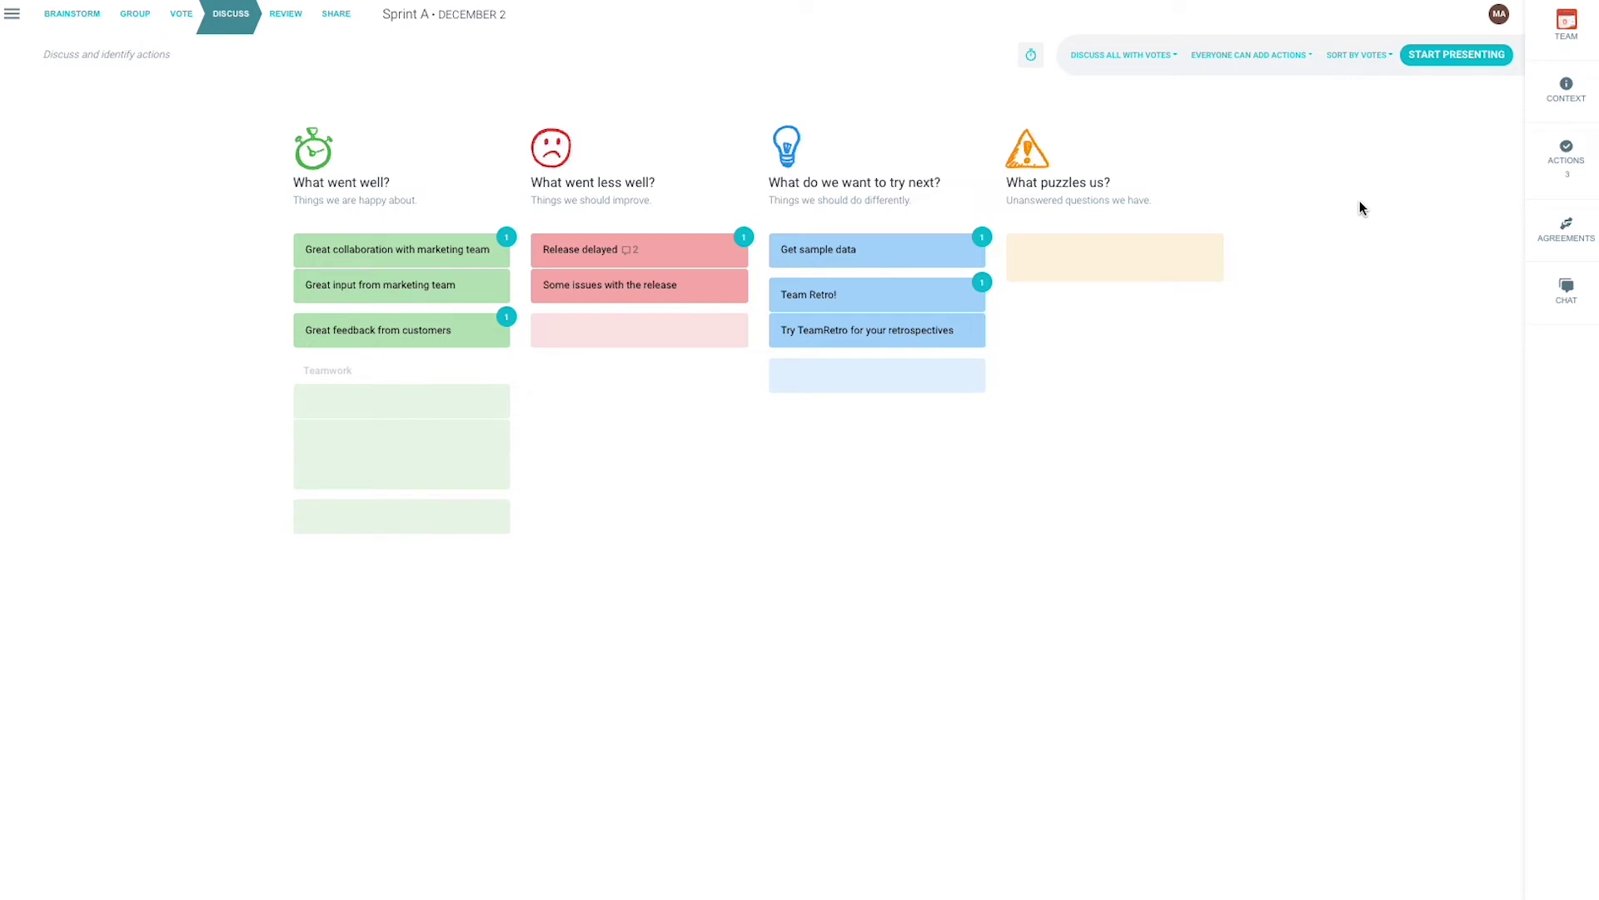
# Start presenting and add actions 'Work more with the marketing team' and 'Look for more feedback'
pyautogui.click(1439, 58)
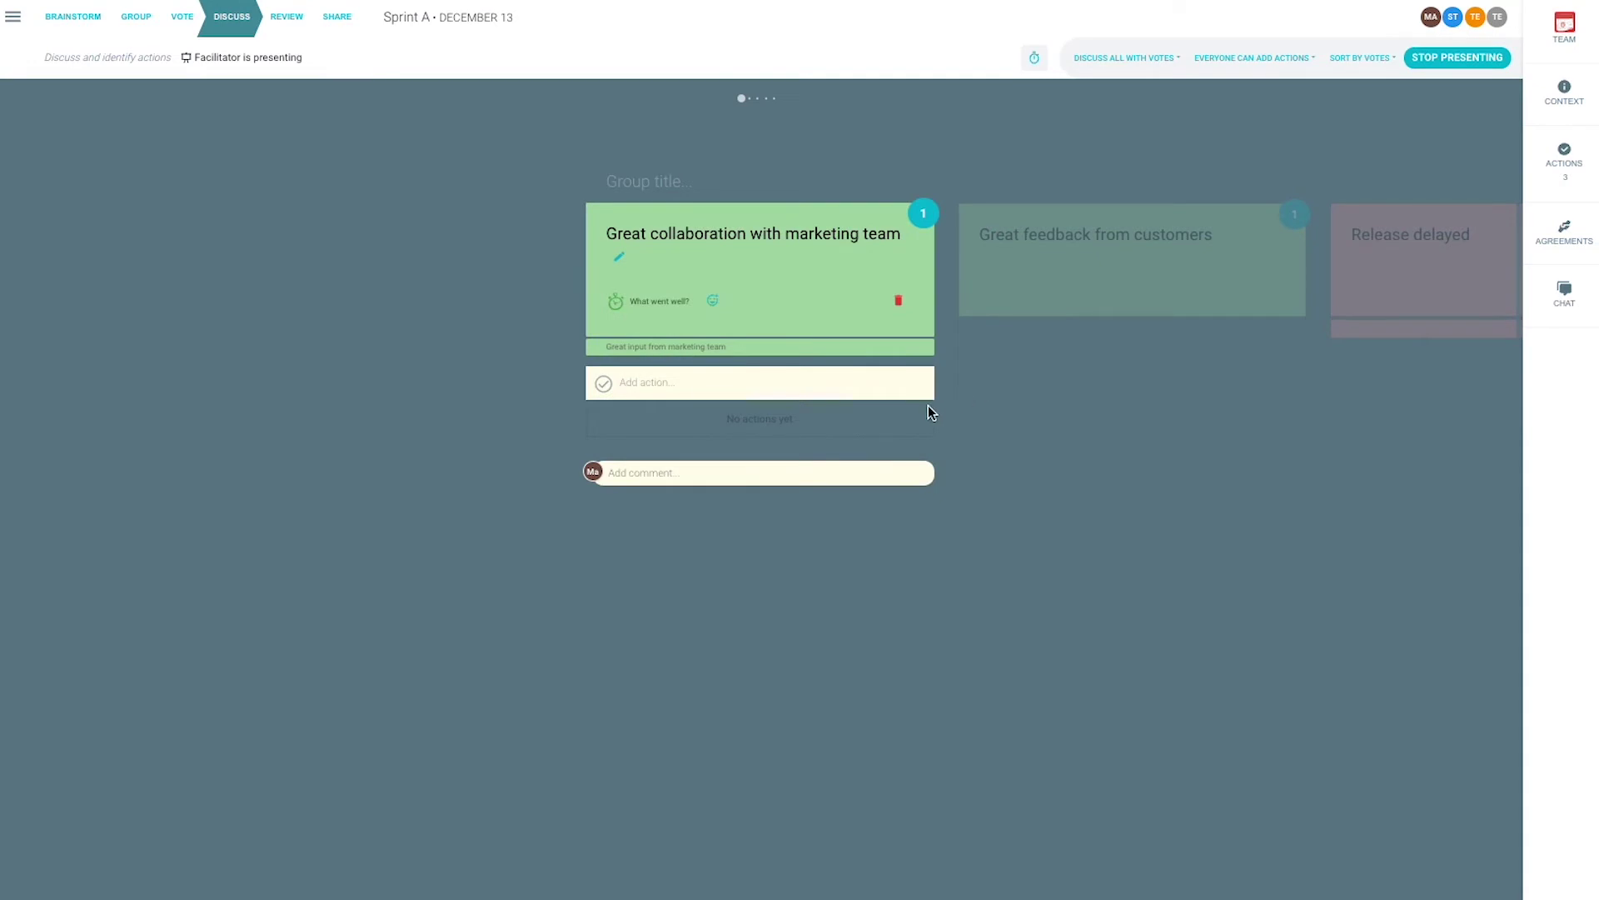
pyautogui.click(733, 395)
pyautogui.write('Work more w')
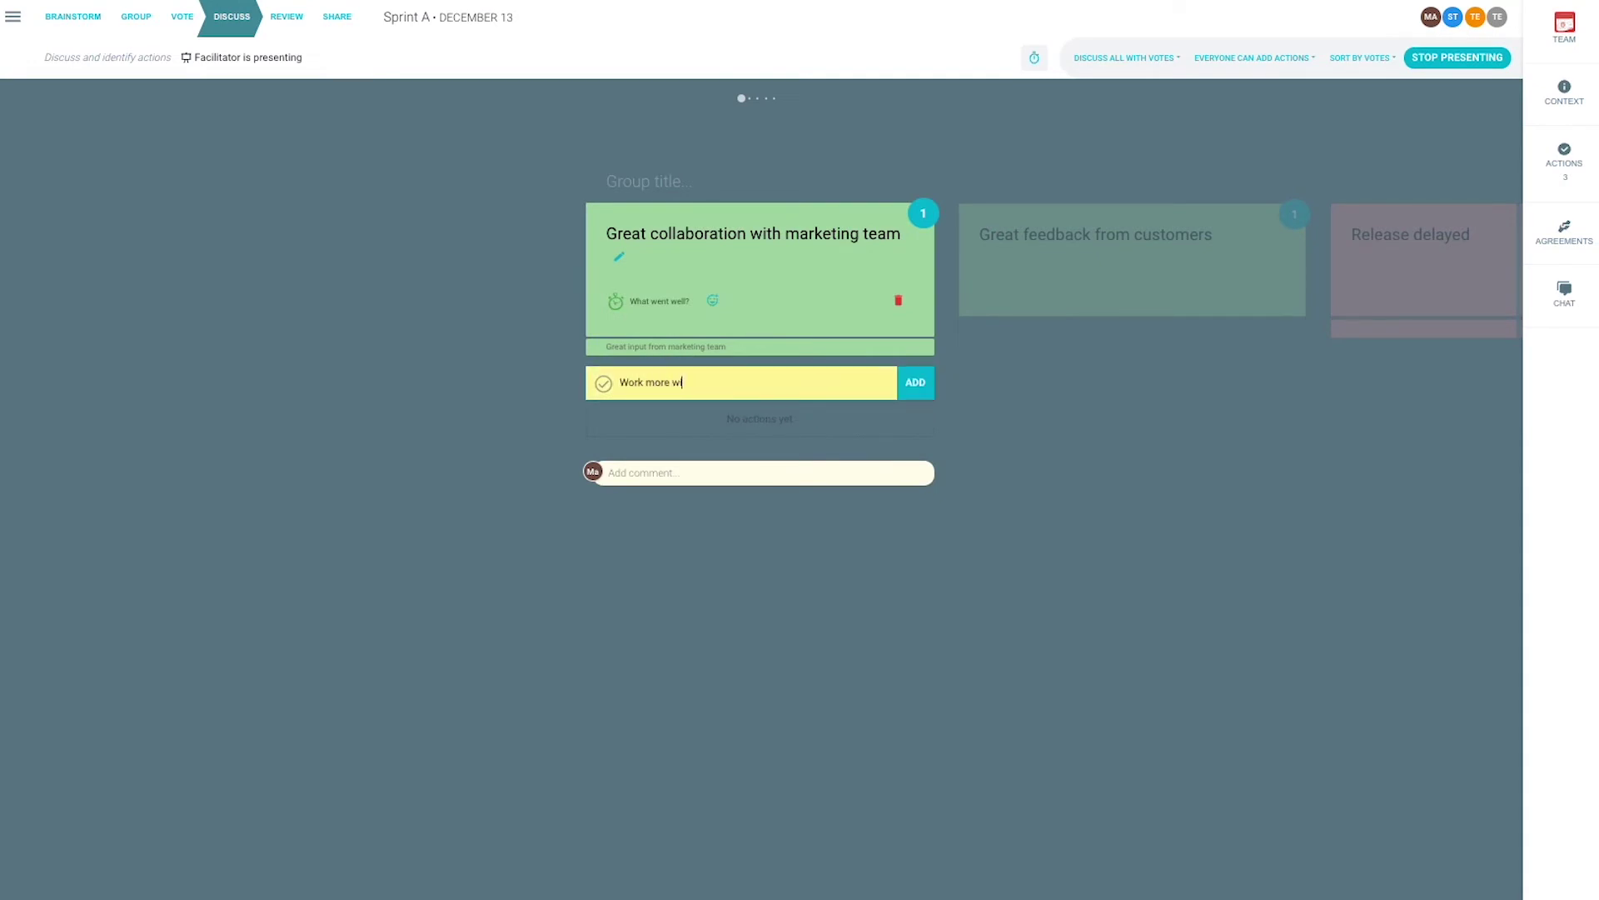
pyautogui.write('ith the marketing team')
pyautogui.press('Return')
pyautogui.write('Look')
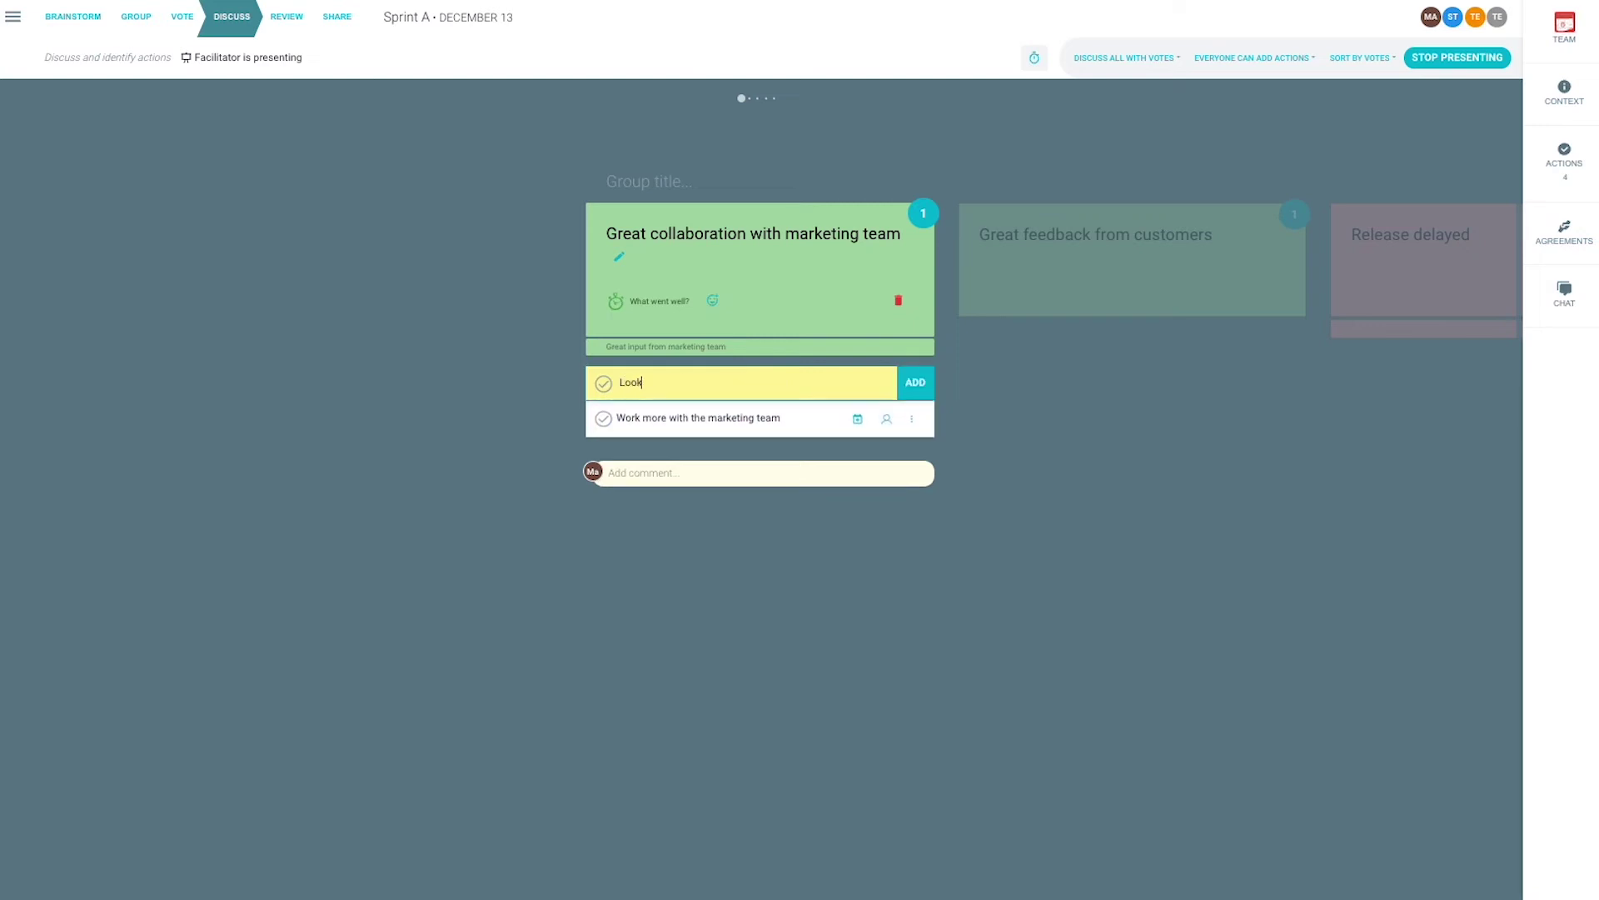
pyautogui.write(' for more feedback')
pyautogui.press('Return')
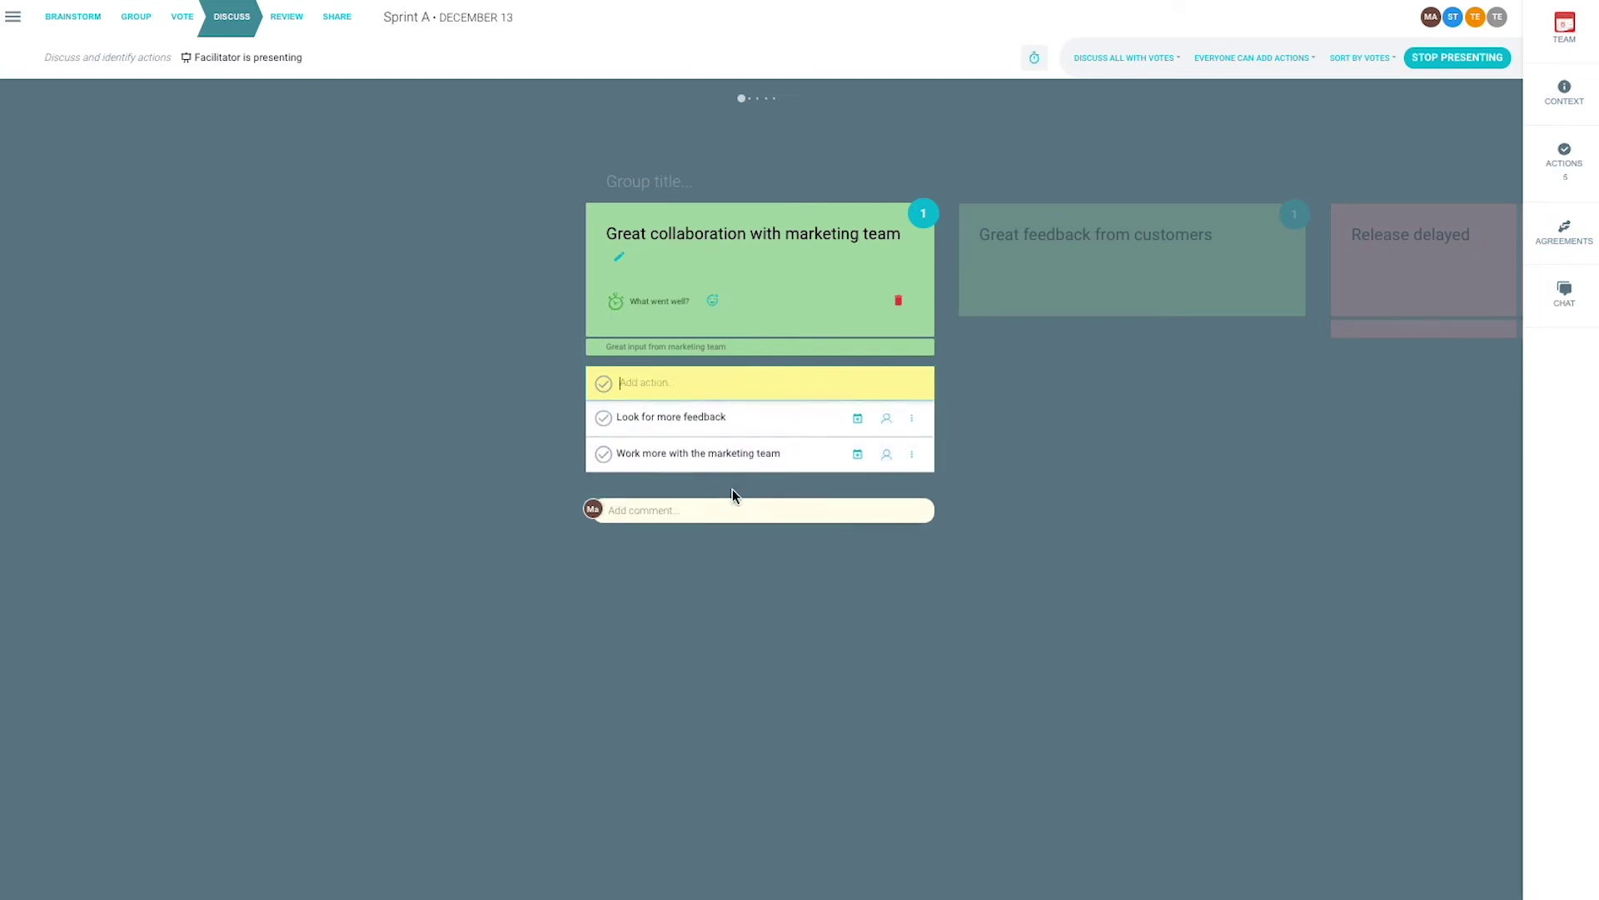
pyautogui.click(872, 490)
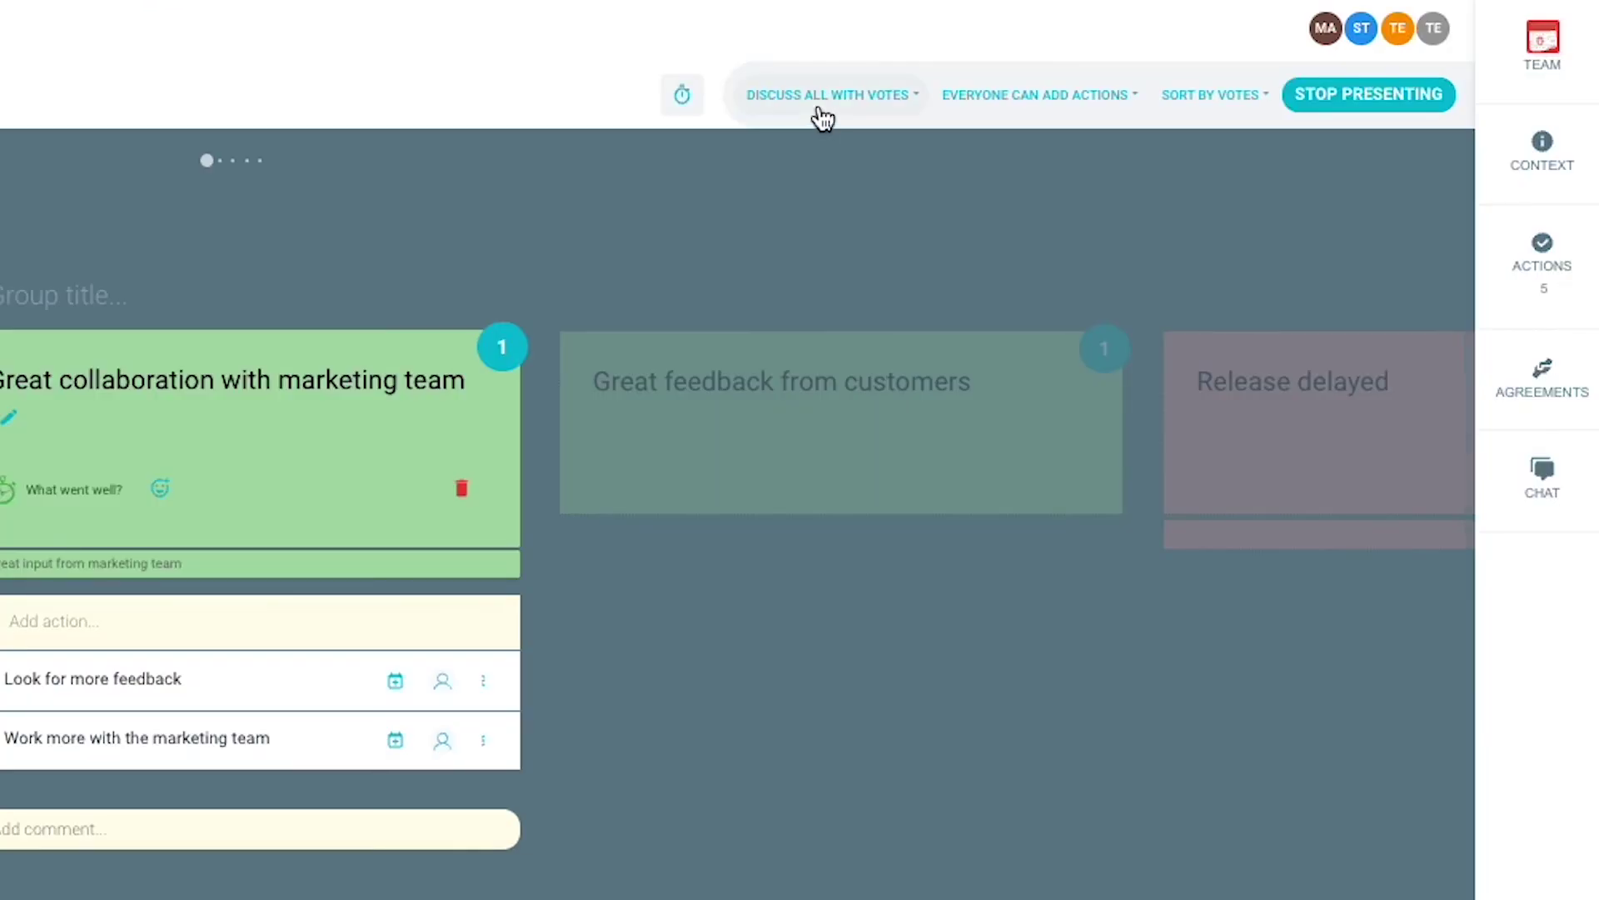
pyautogui.click(1124, 58)
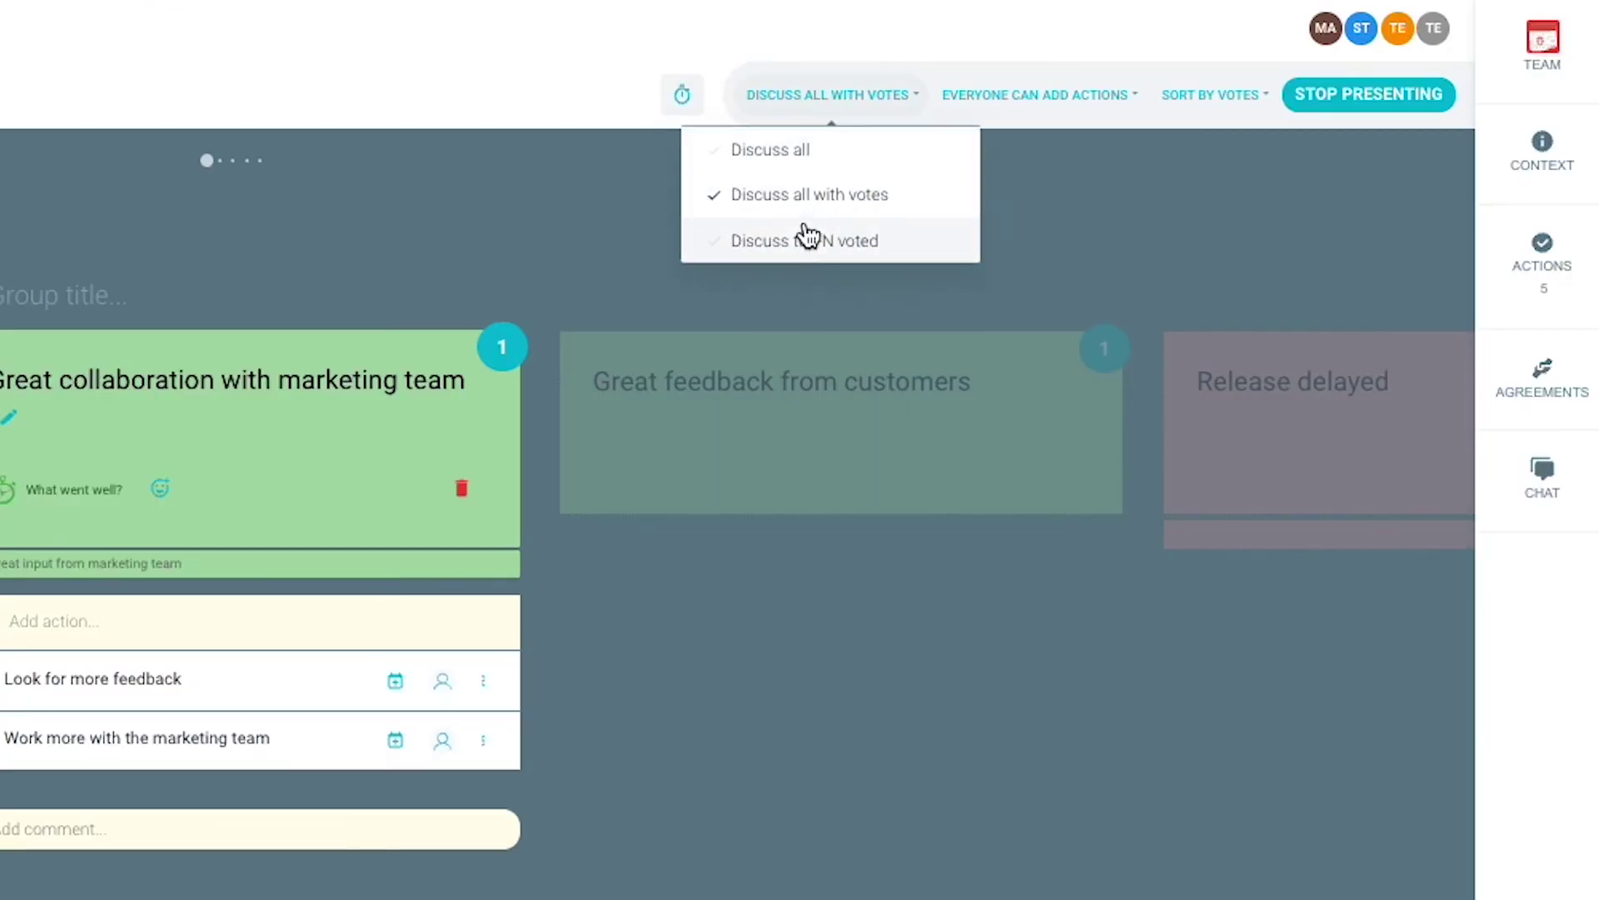
# Review discussion settings, leaving everyone able to add actions, proposing off, sorted by votes
pyautogui.click(807, 105)
pyautogui.click(978, 103)
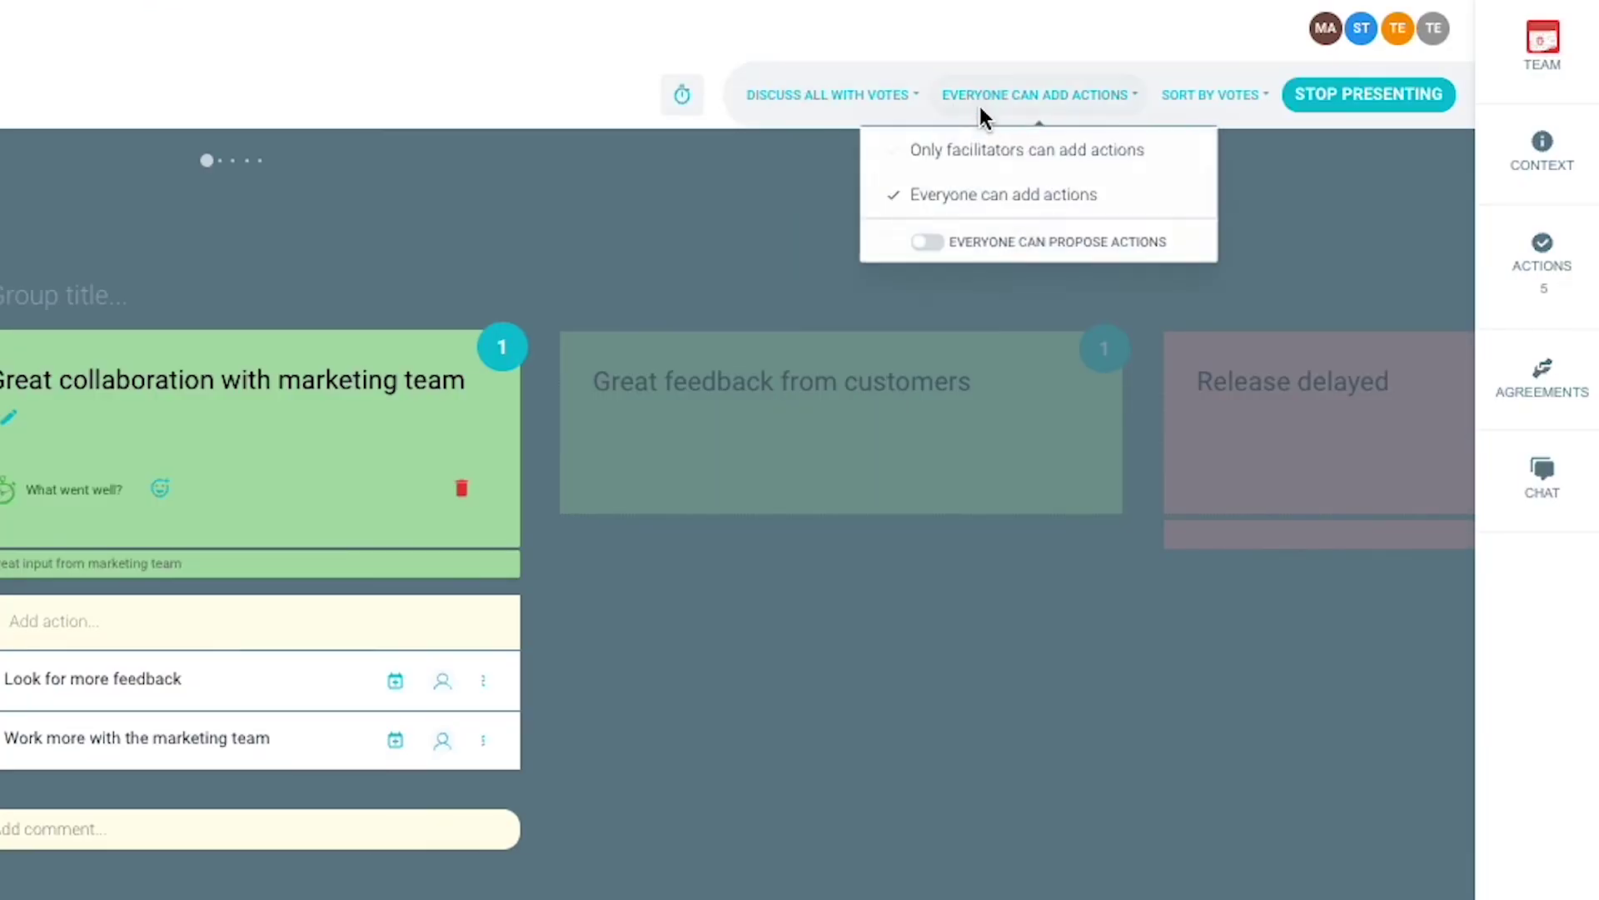
pyautogui.click(989, 154)
pyautogui.click(999, 111)
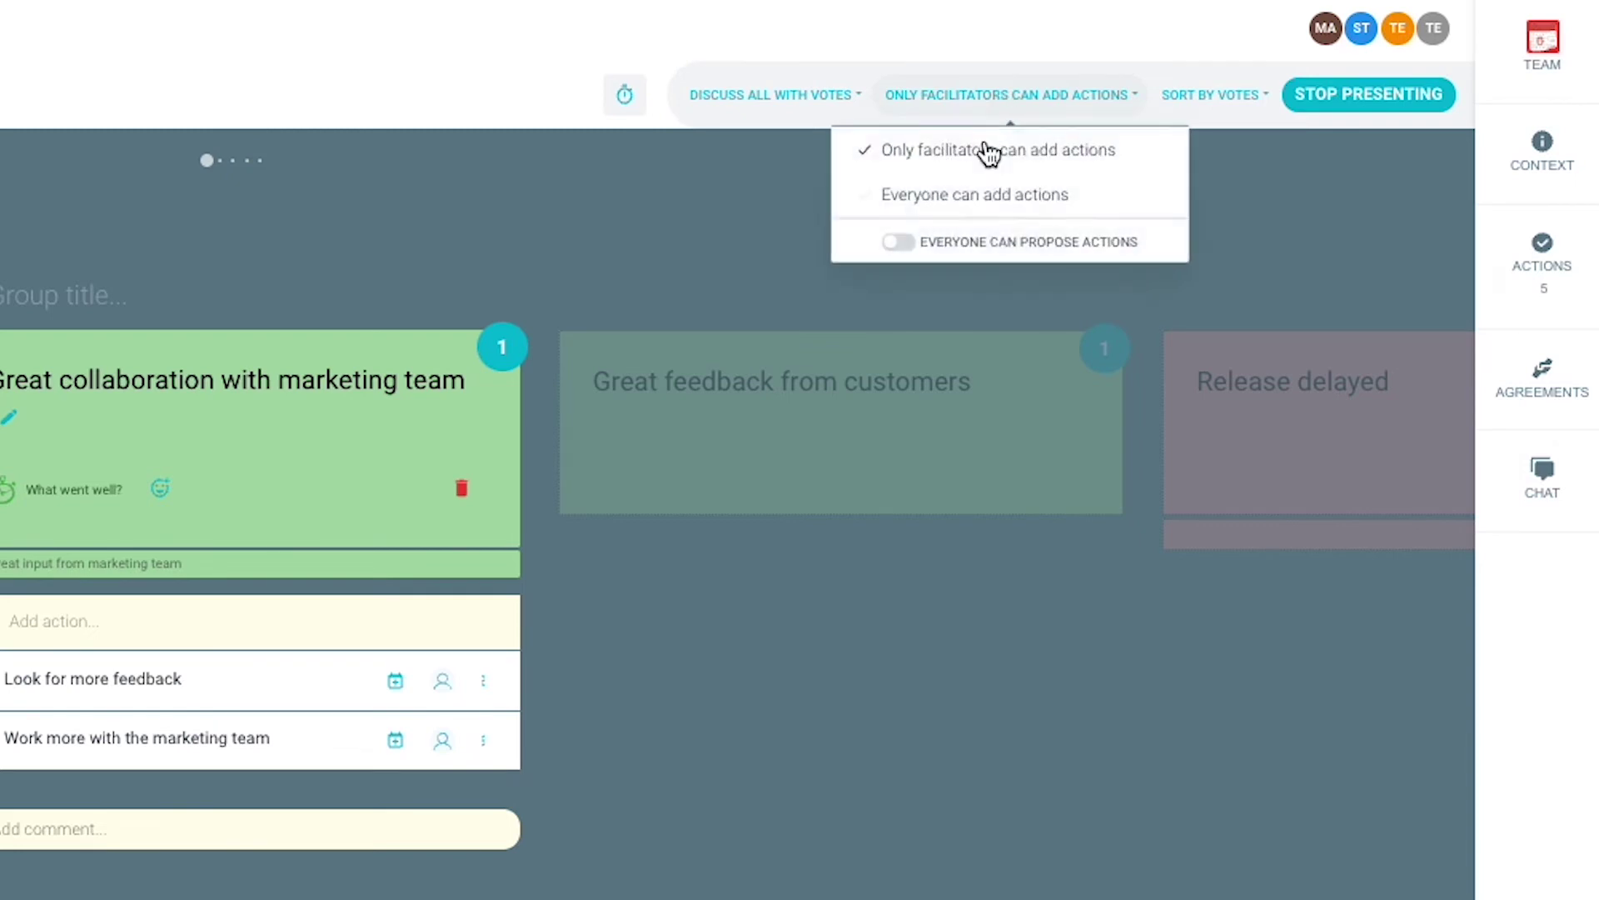
pyautogui.click(979, 193)
pyautogui.click(966, 93)
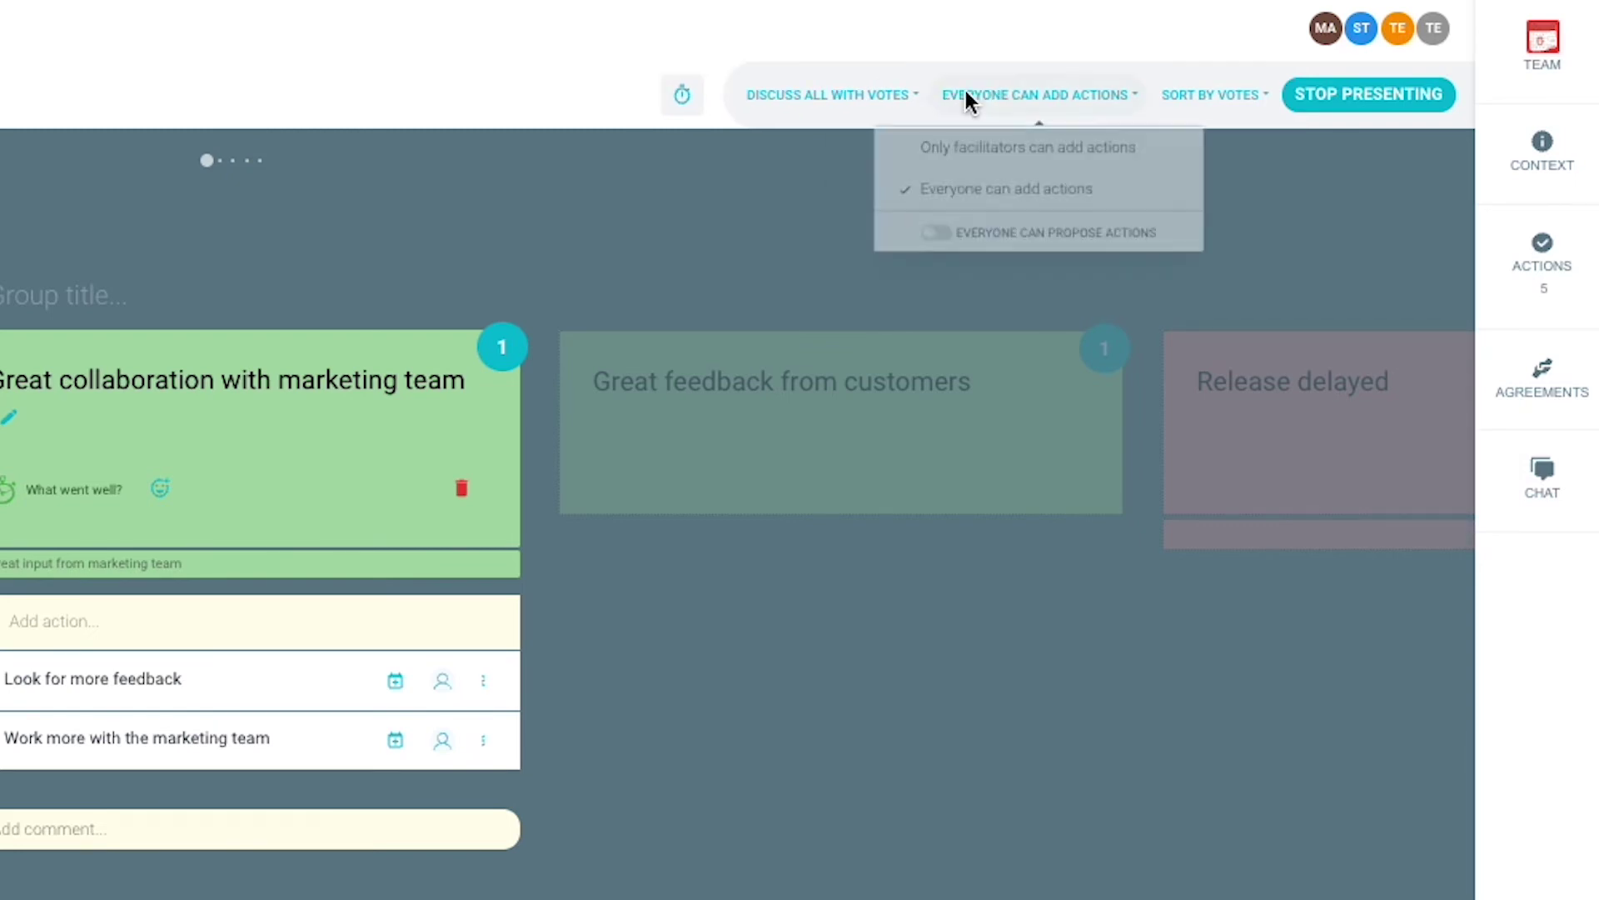
pyautogui.click(929, 242)
pyautogui.click(926, 242)
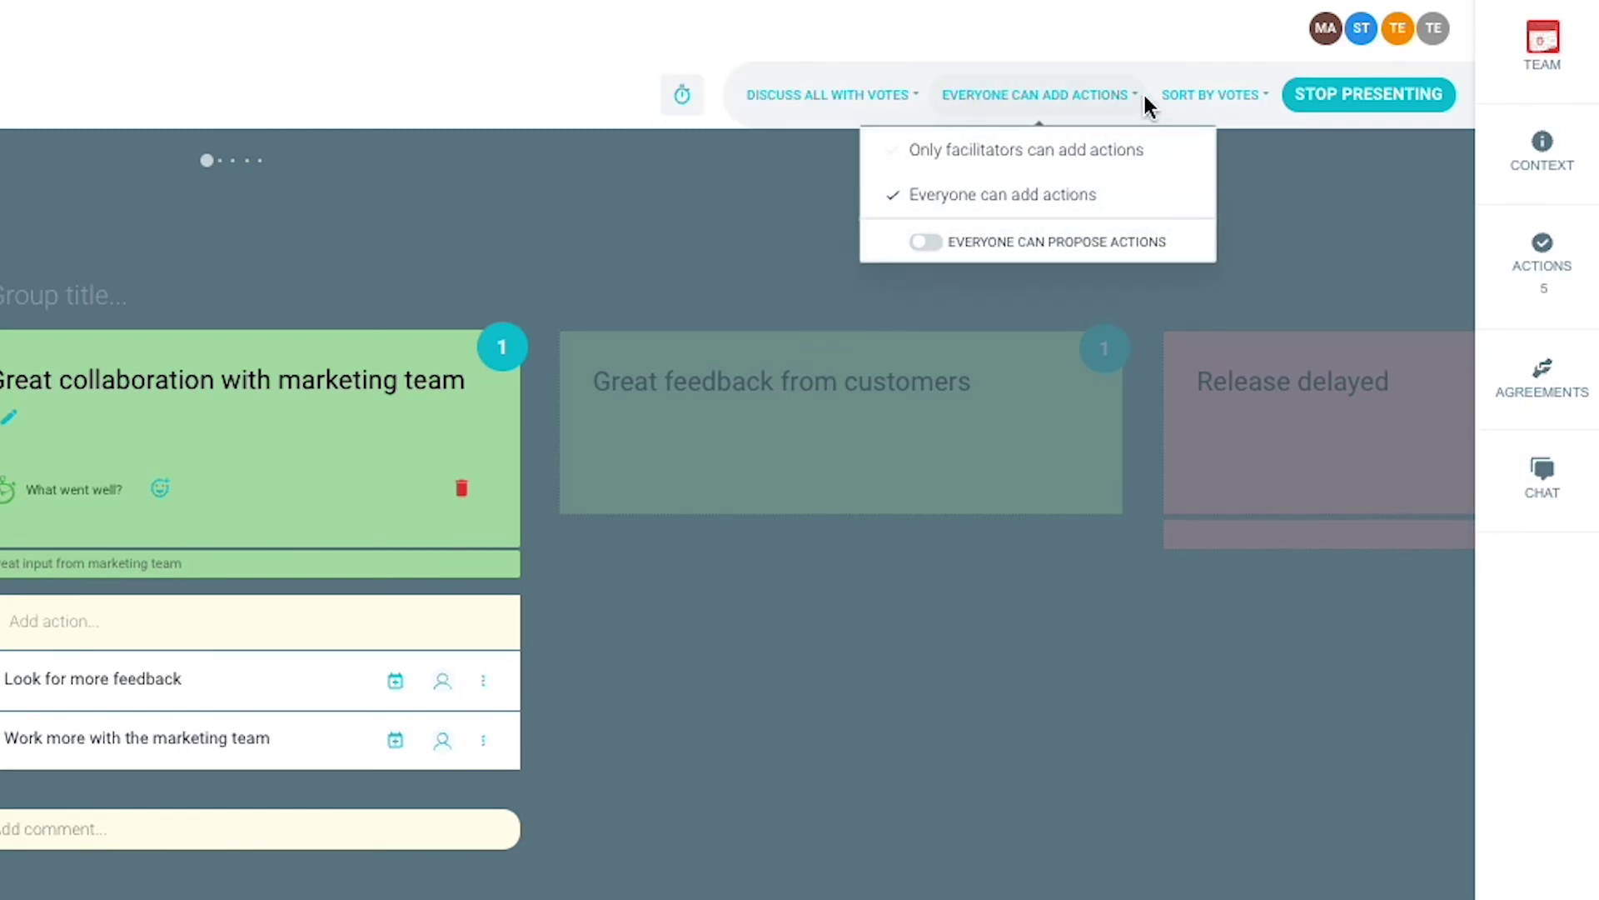
pyautogui.click(1201, 96)
pyautogui.click(1201, 93)
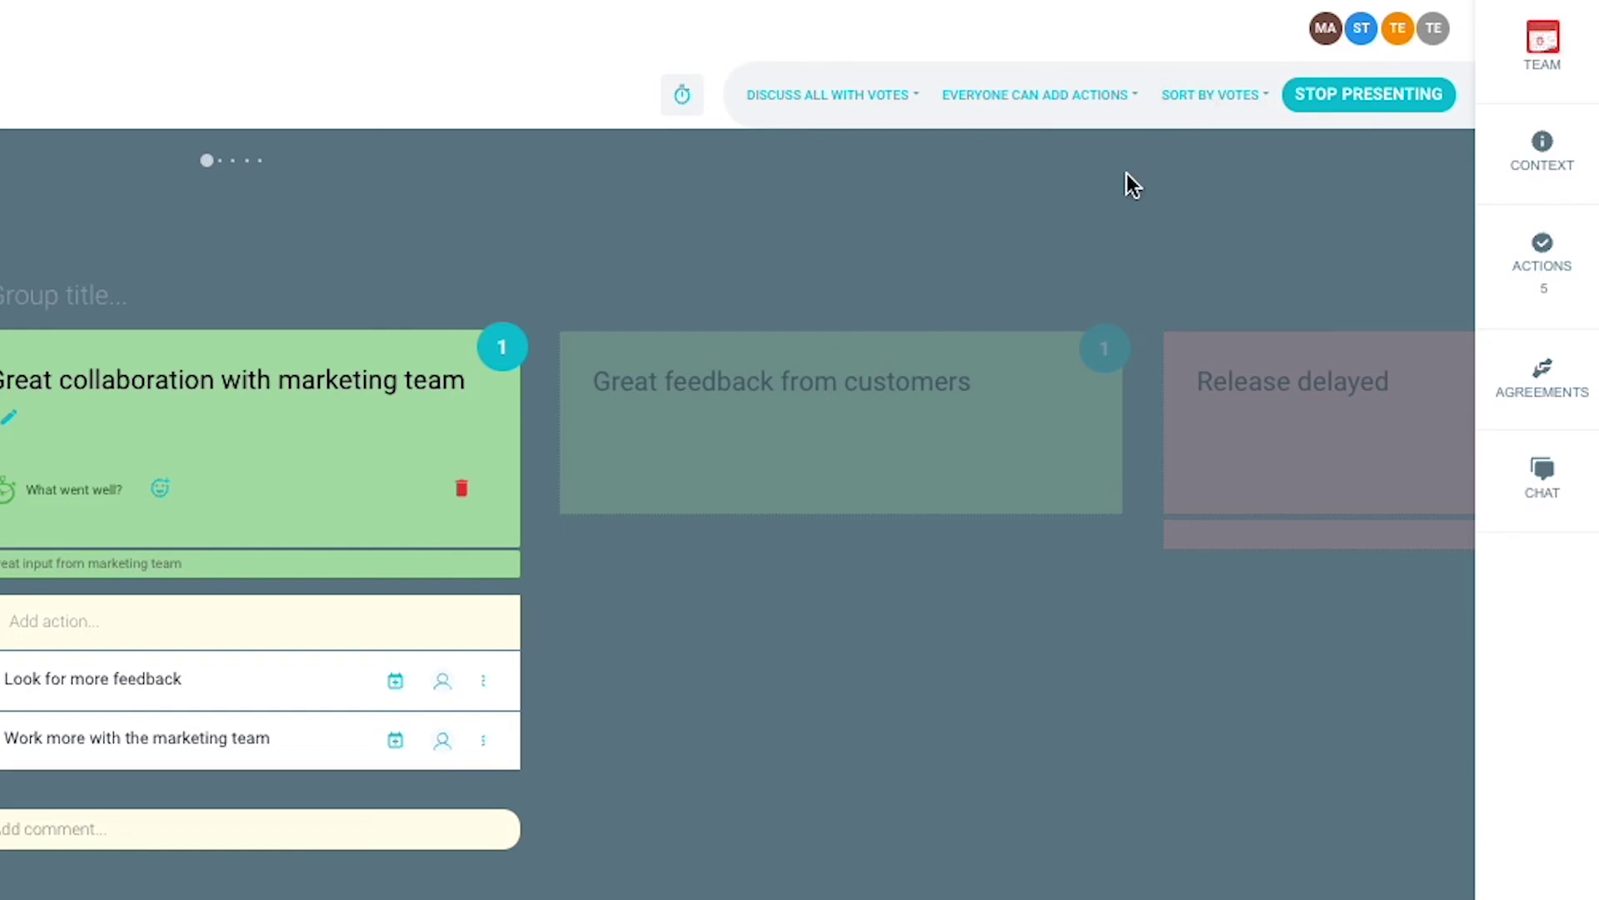
# Assign 'Work more with the marketing team' to the facilitator, due December 9
pyautogui.click(484, 739)
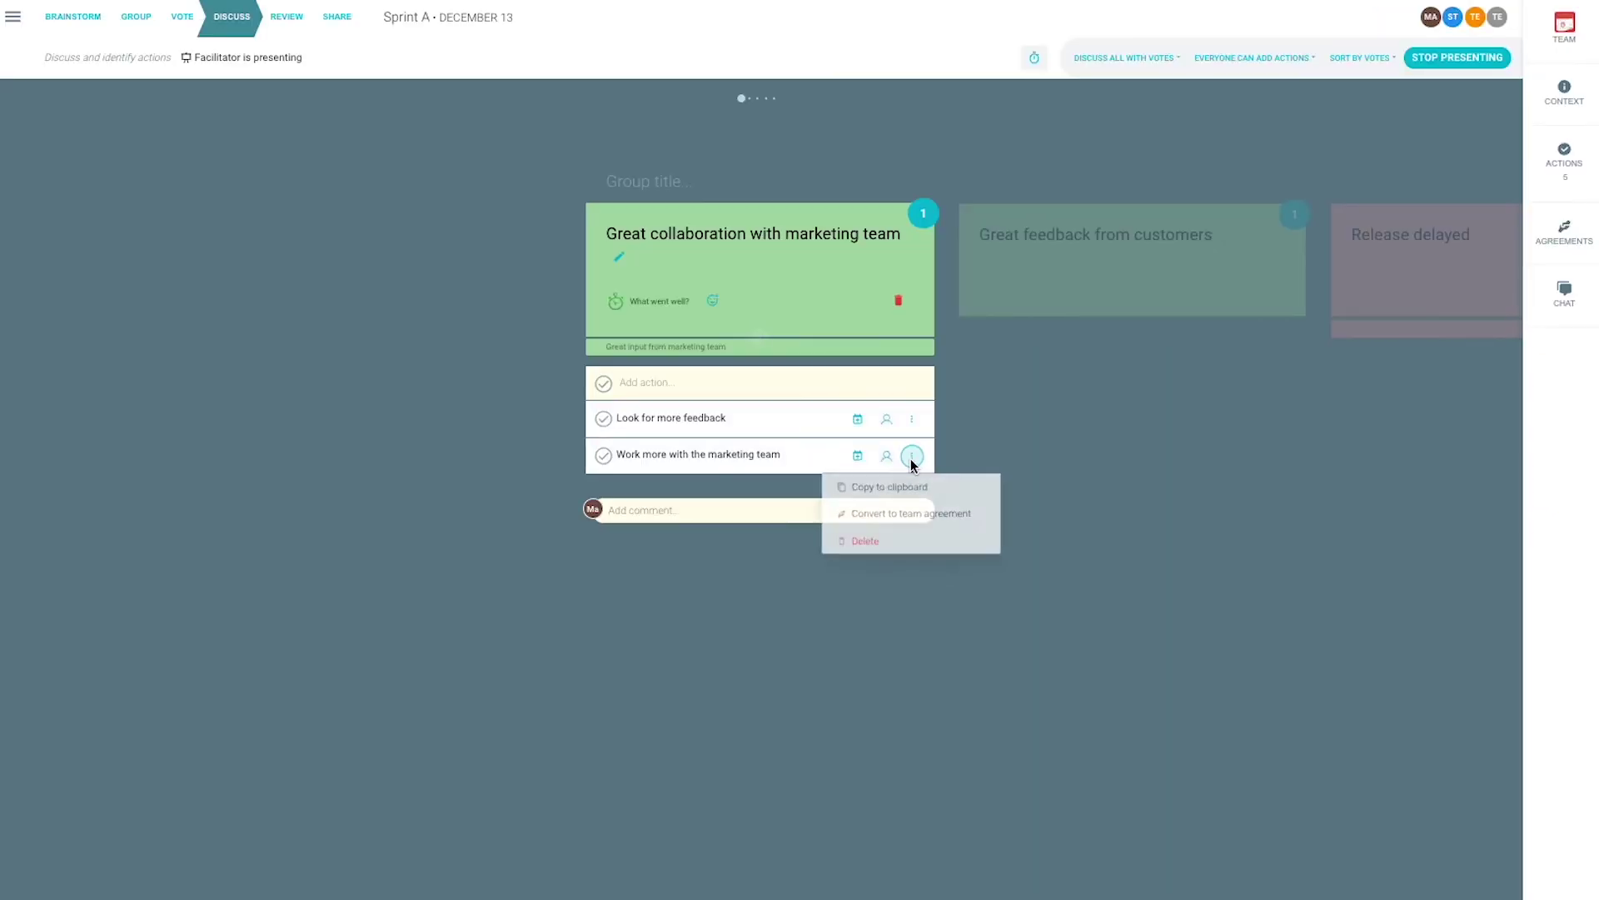
pyautogui.click(483, 740)
pyautogui.click(442, 740)
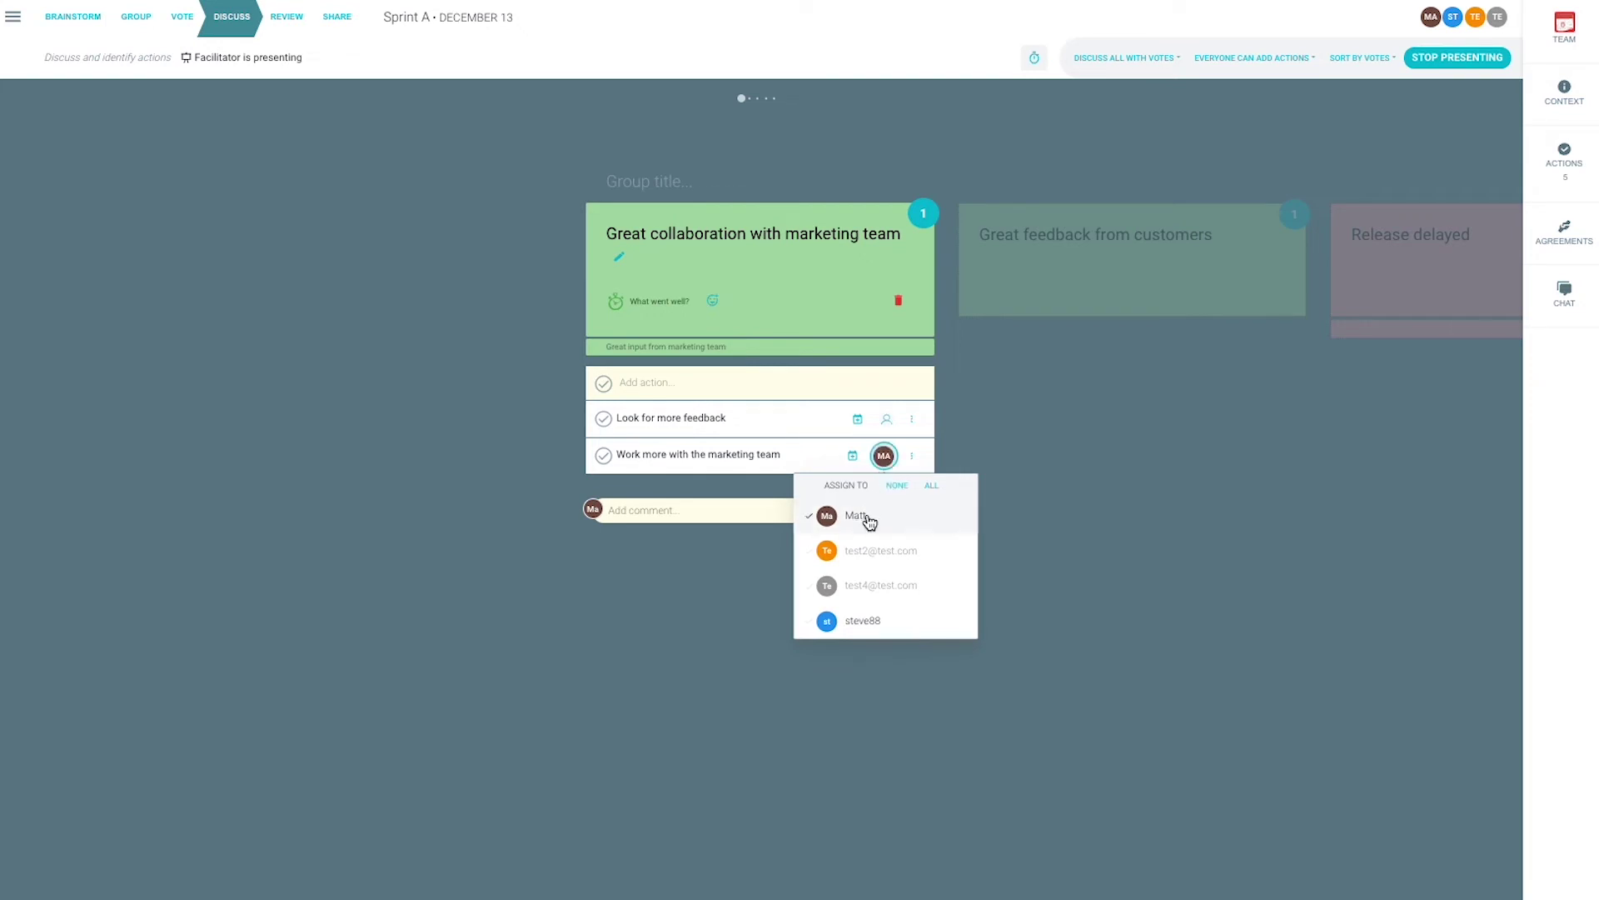
pyautogui.click(862, 516)
pyautogui.click(854, 458)
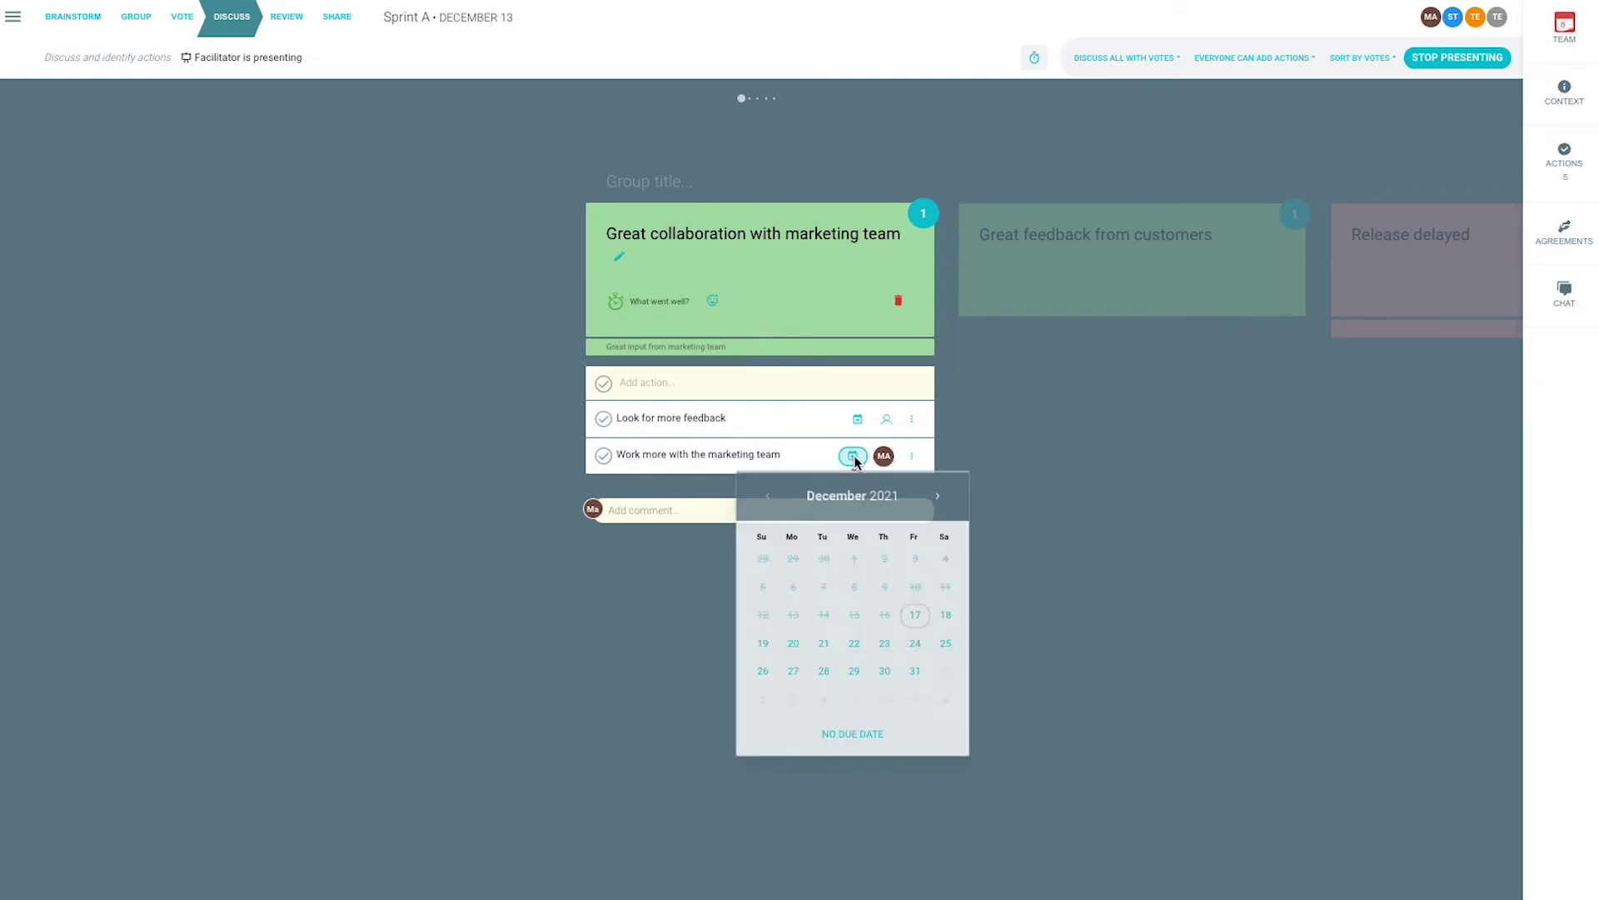
pyautogui.click(912, 647)
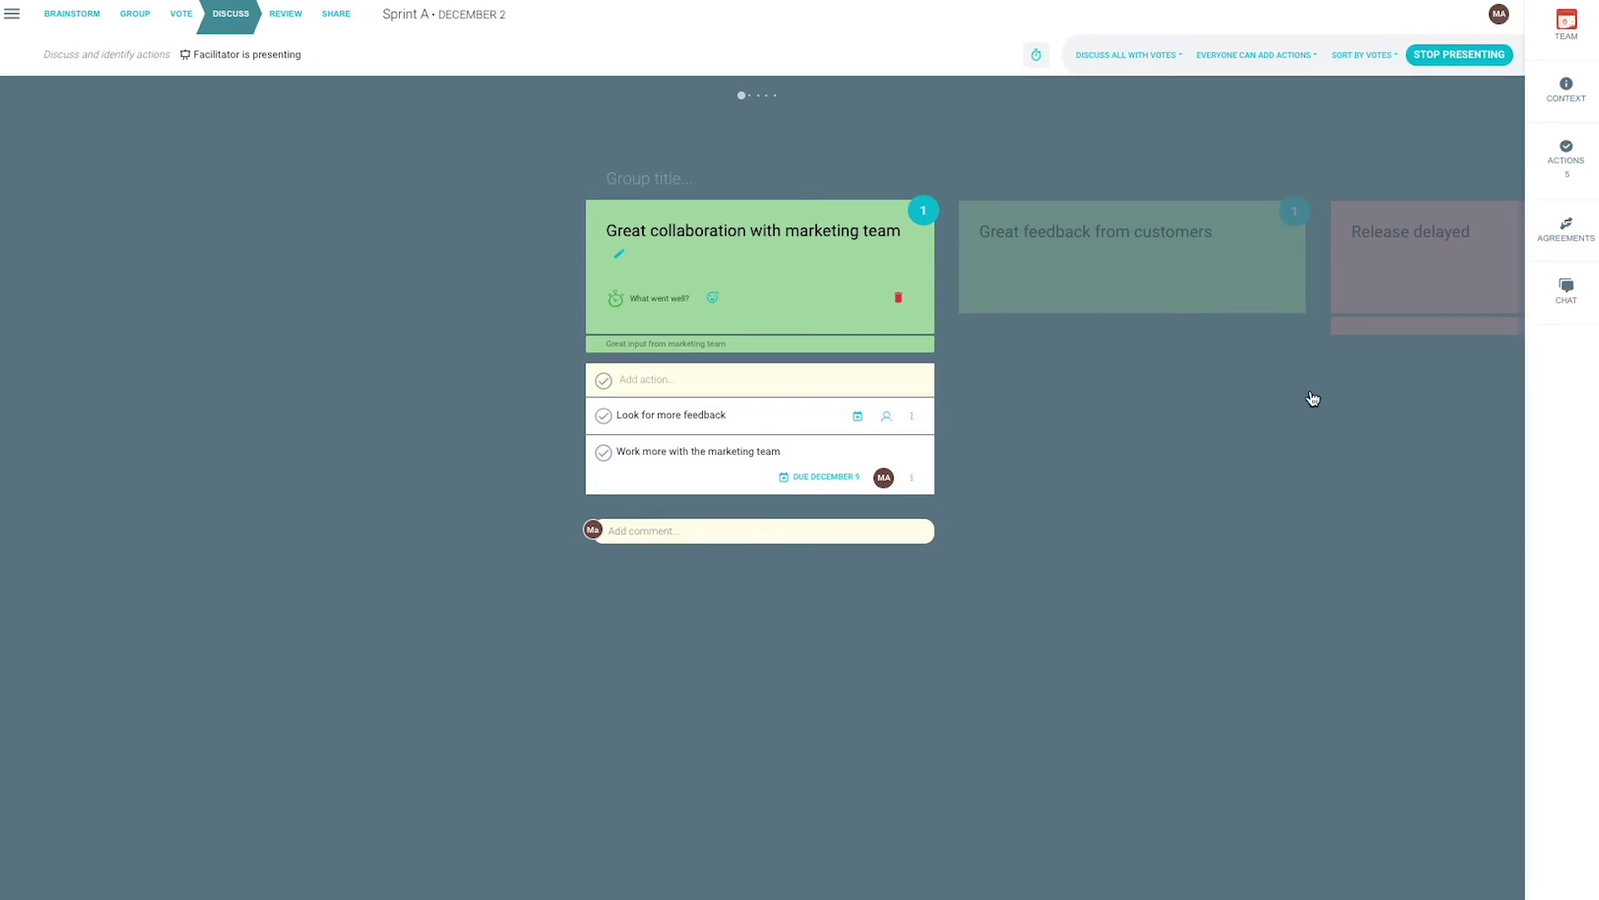
pyautogui.click(1566, 148)
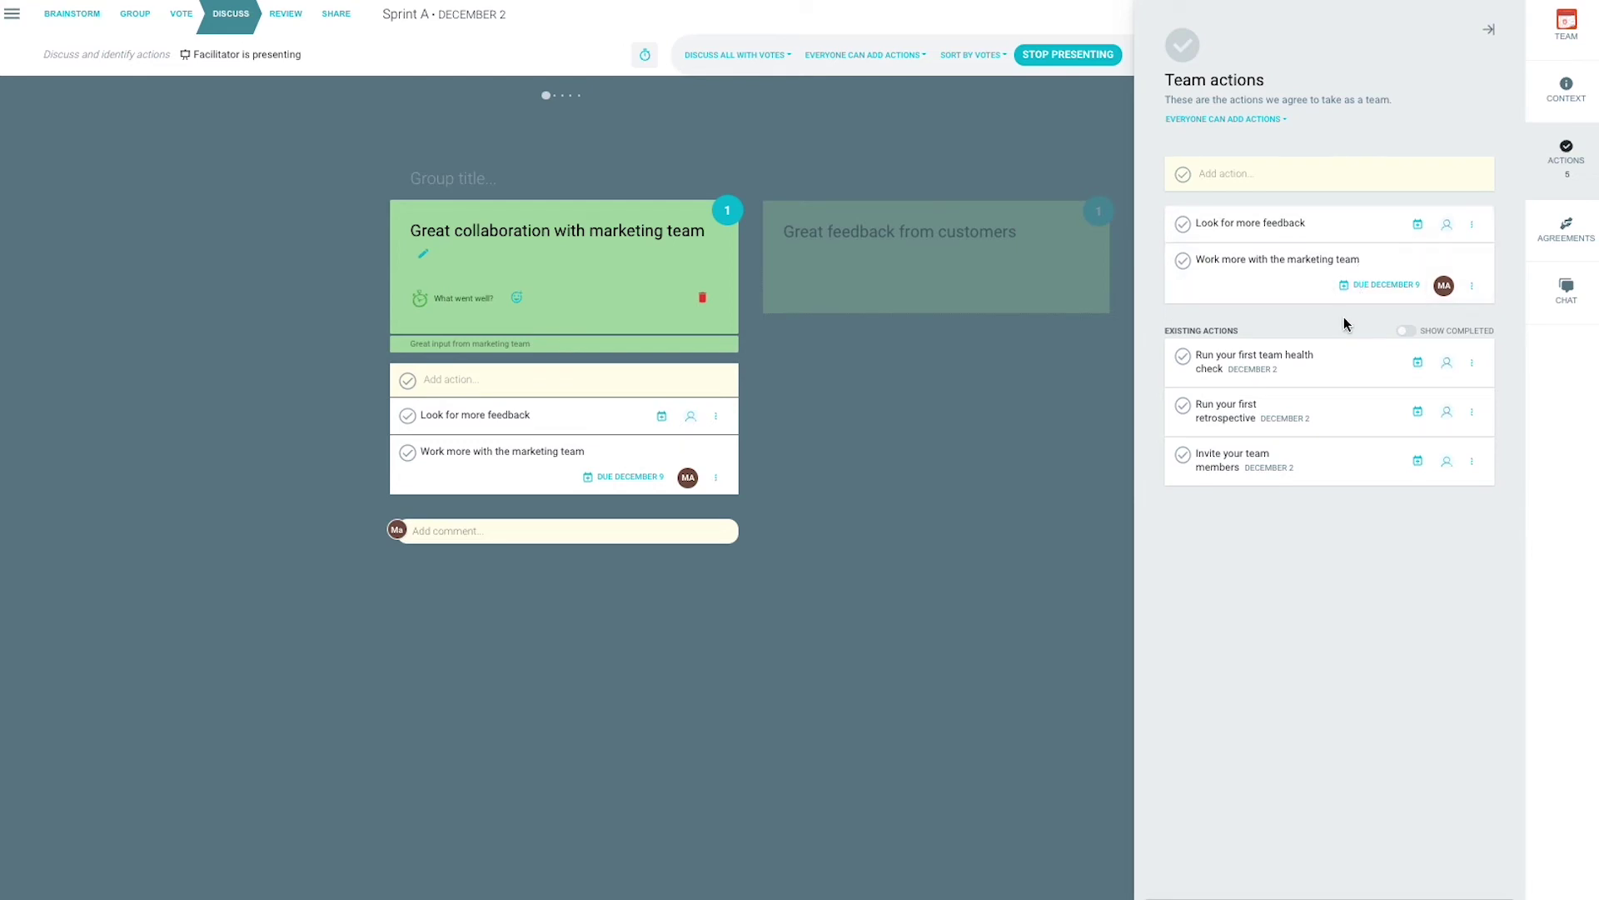
# Convert Look for more feedback into a team agreement, then advance to Review
pyautogui.click(1554, 233)
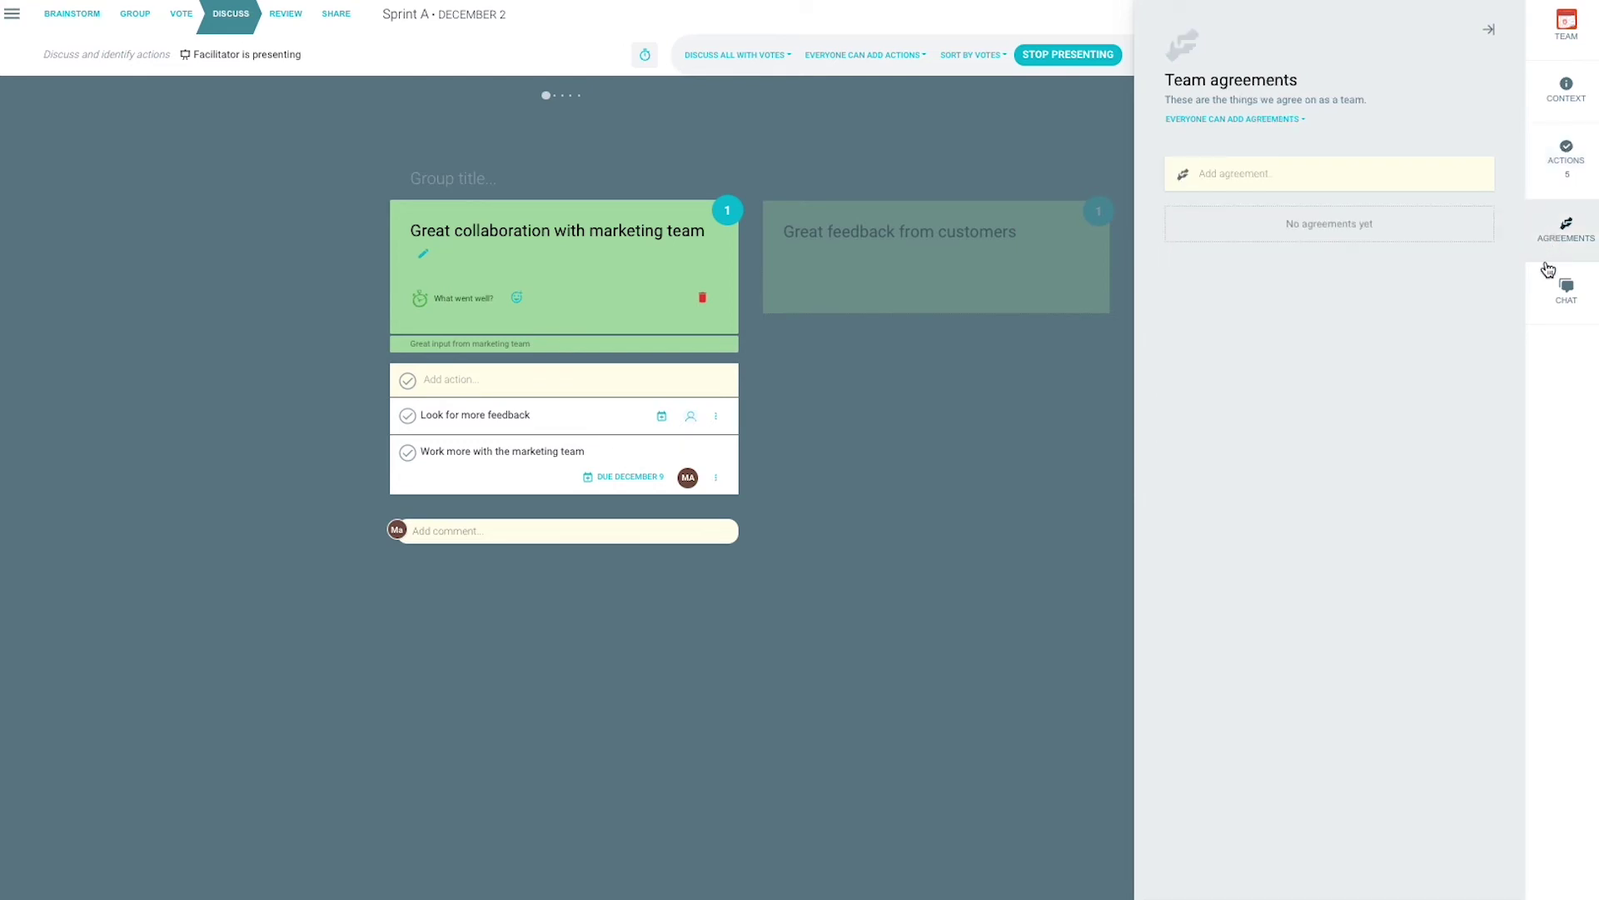
pyautogui.click(1564, 176)
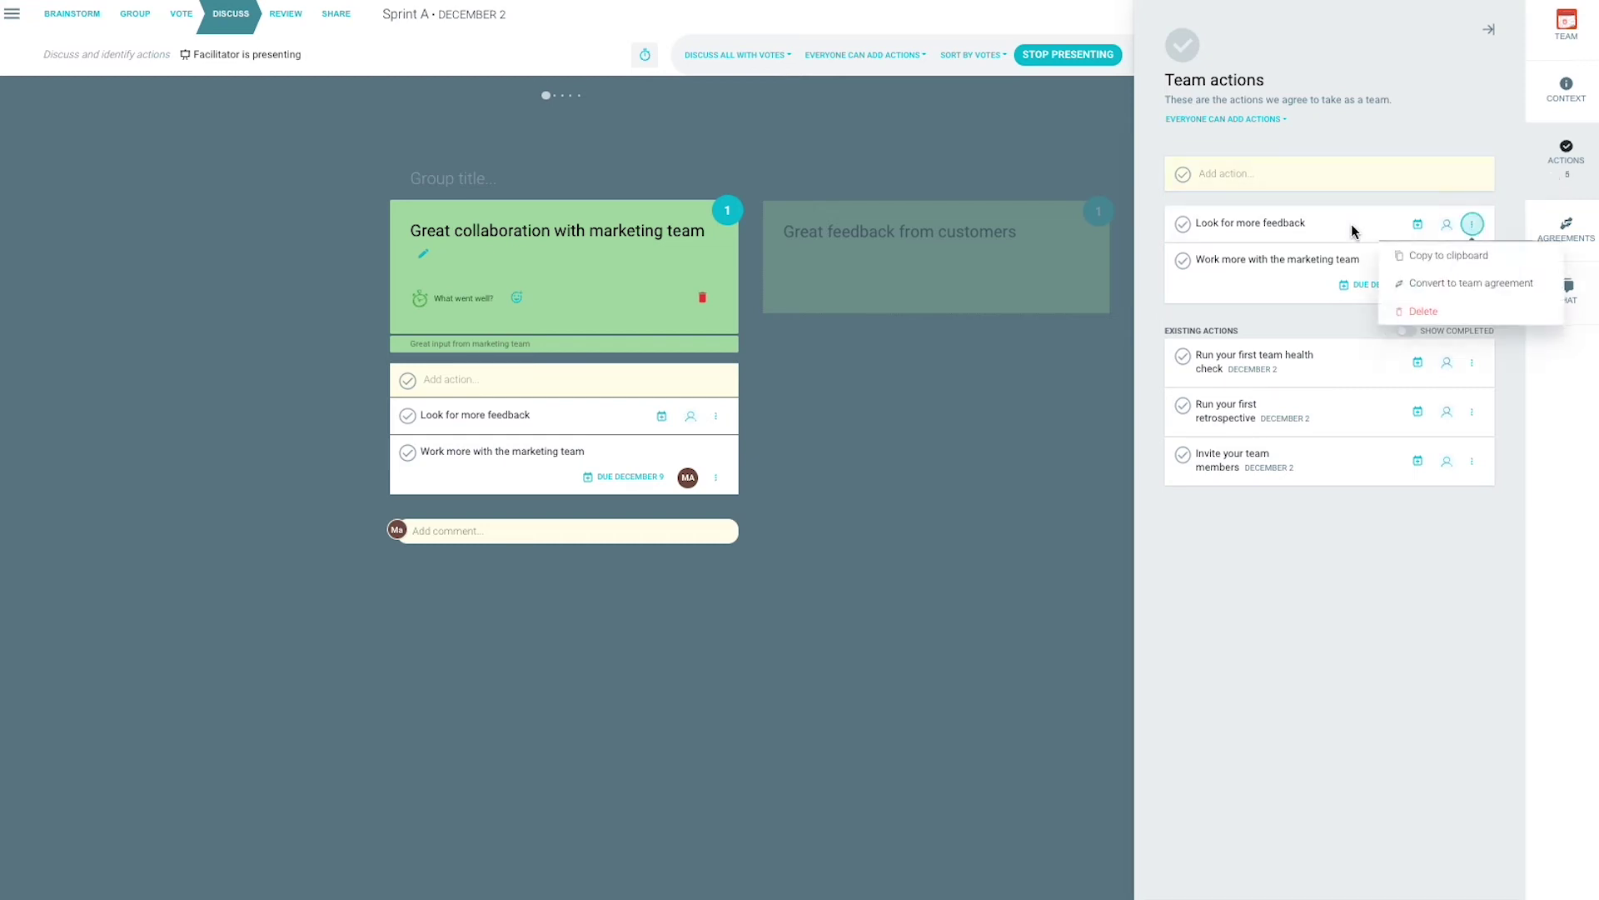
pyautogui.click(1447, 283)
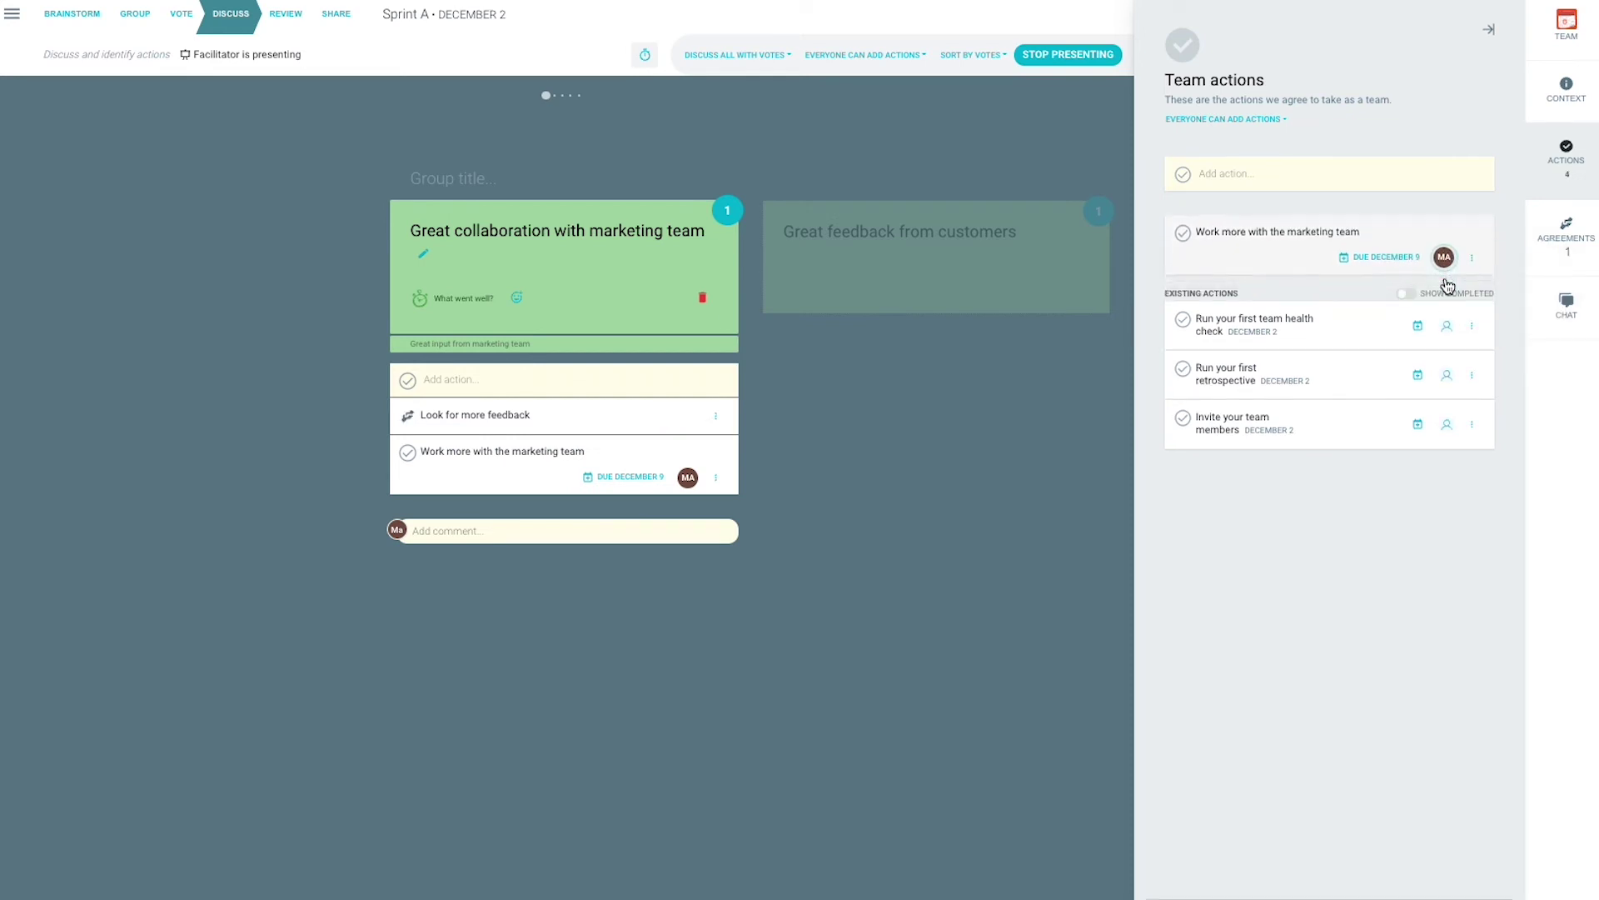
pyautogui.click(1567, 237)
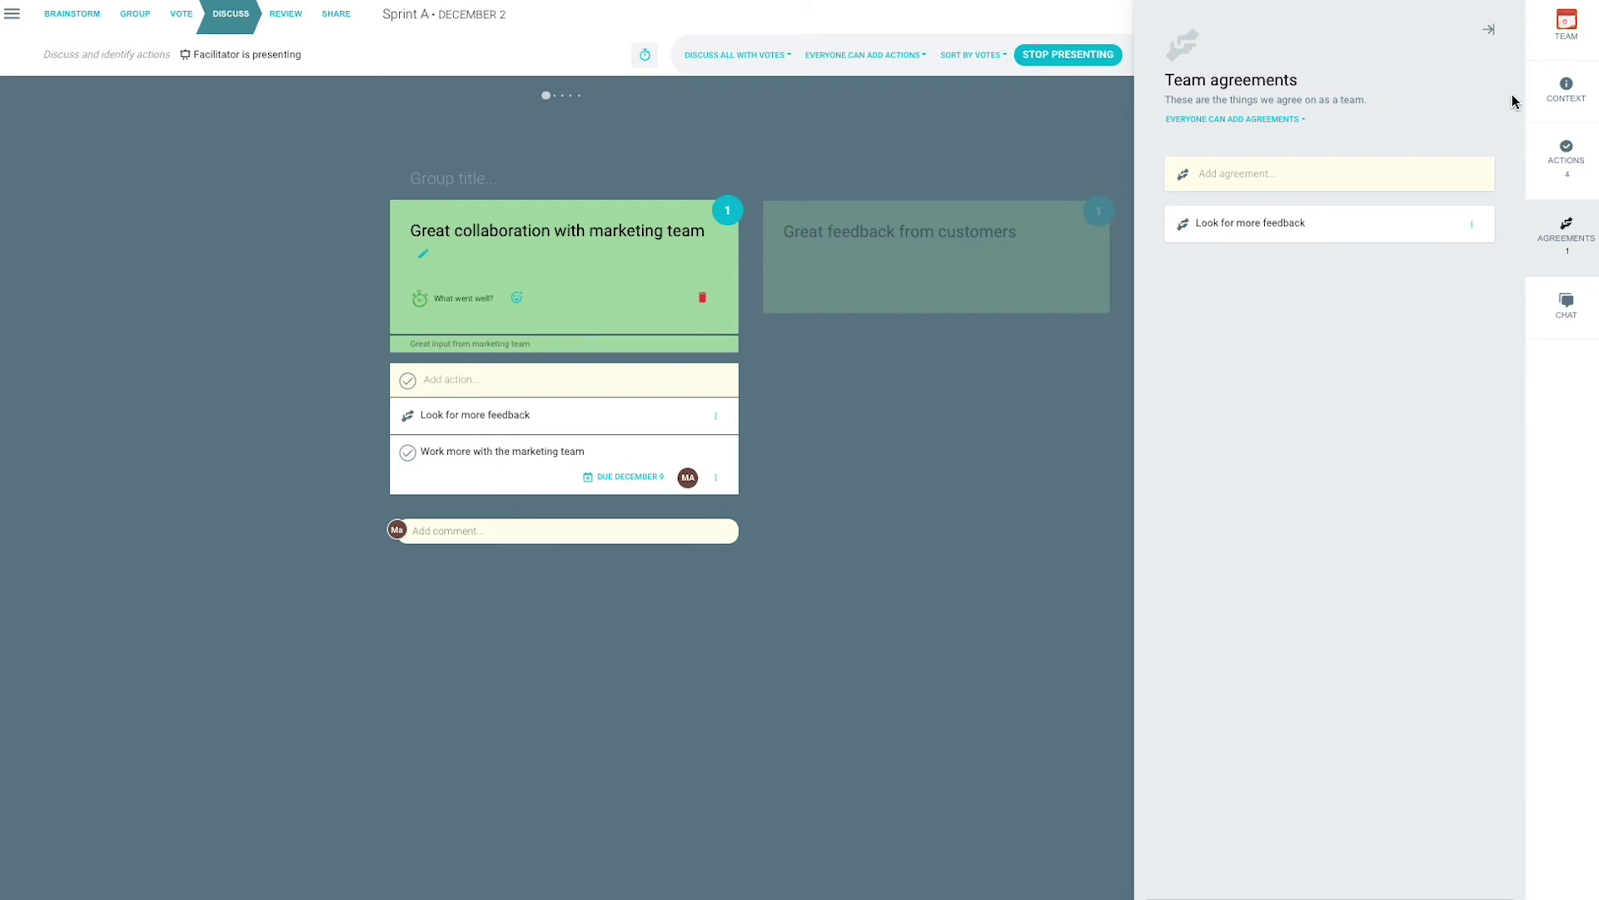
pyautogui.click(1489, 30)
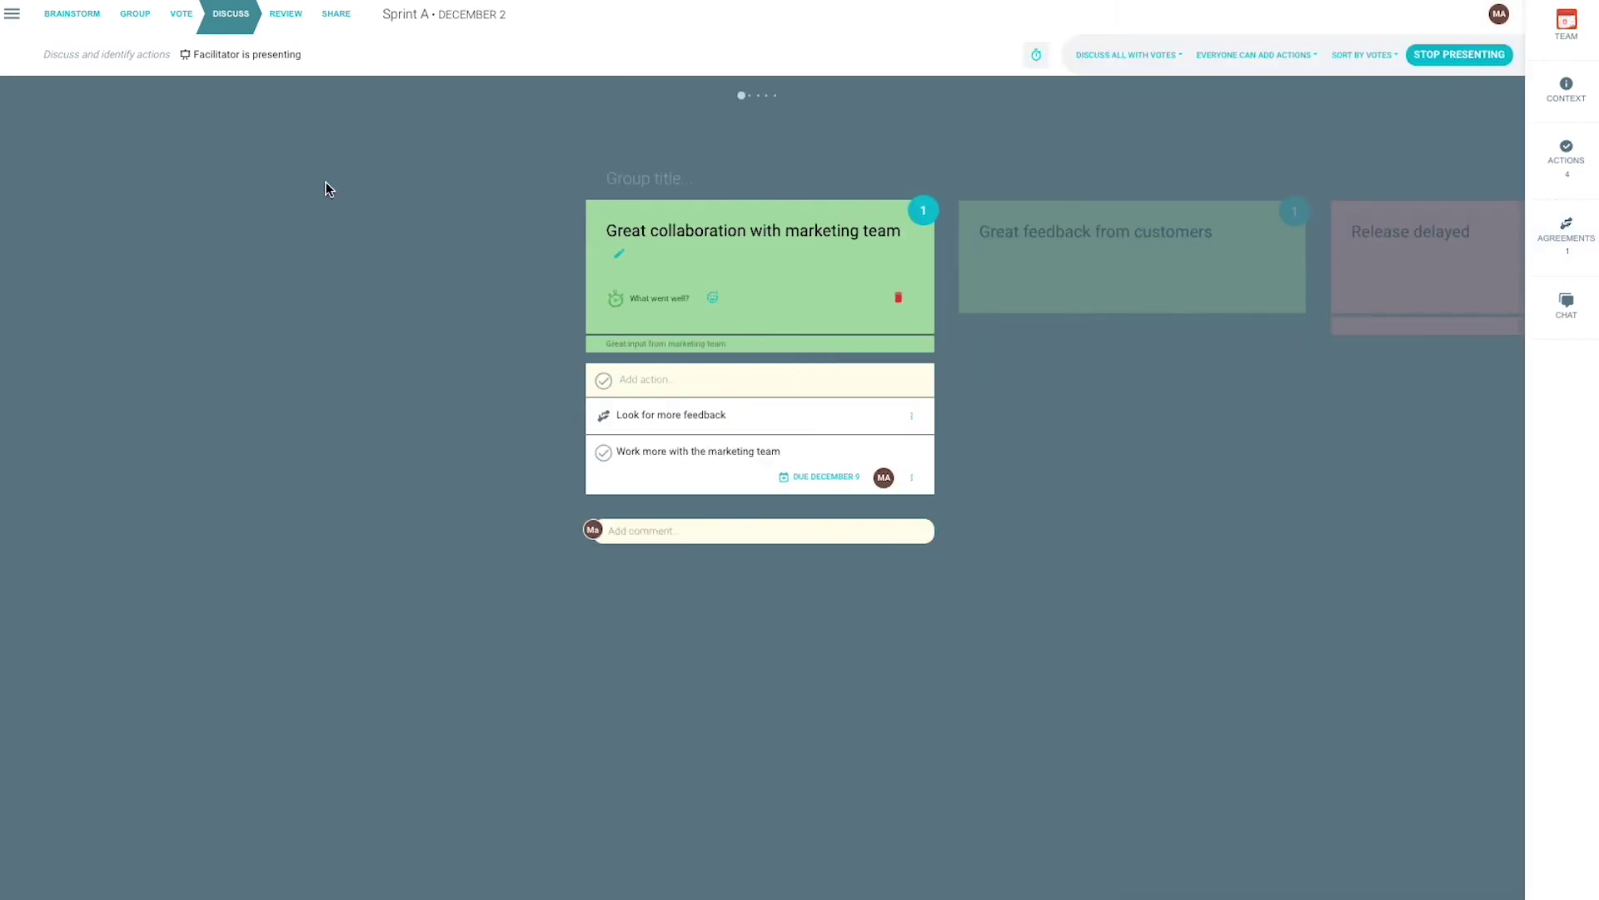
pyautogui.click(281, 16)
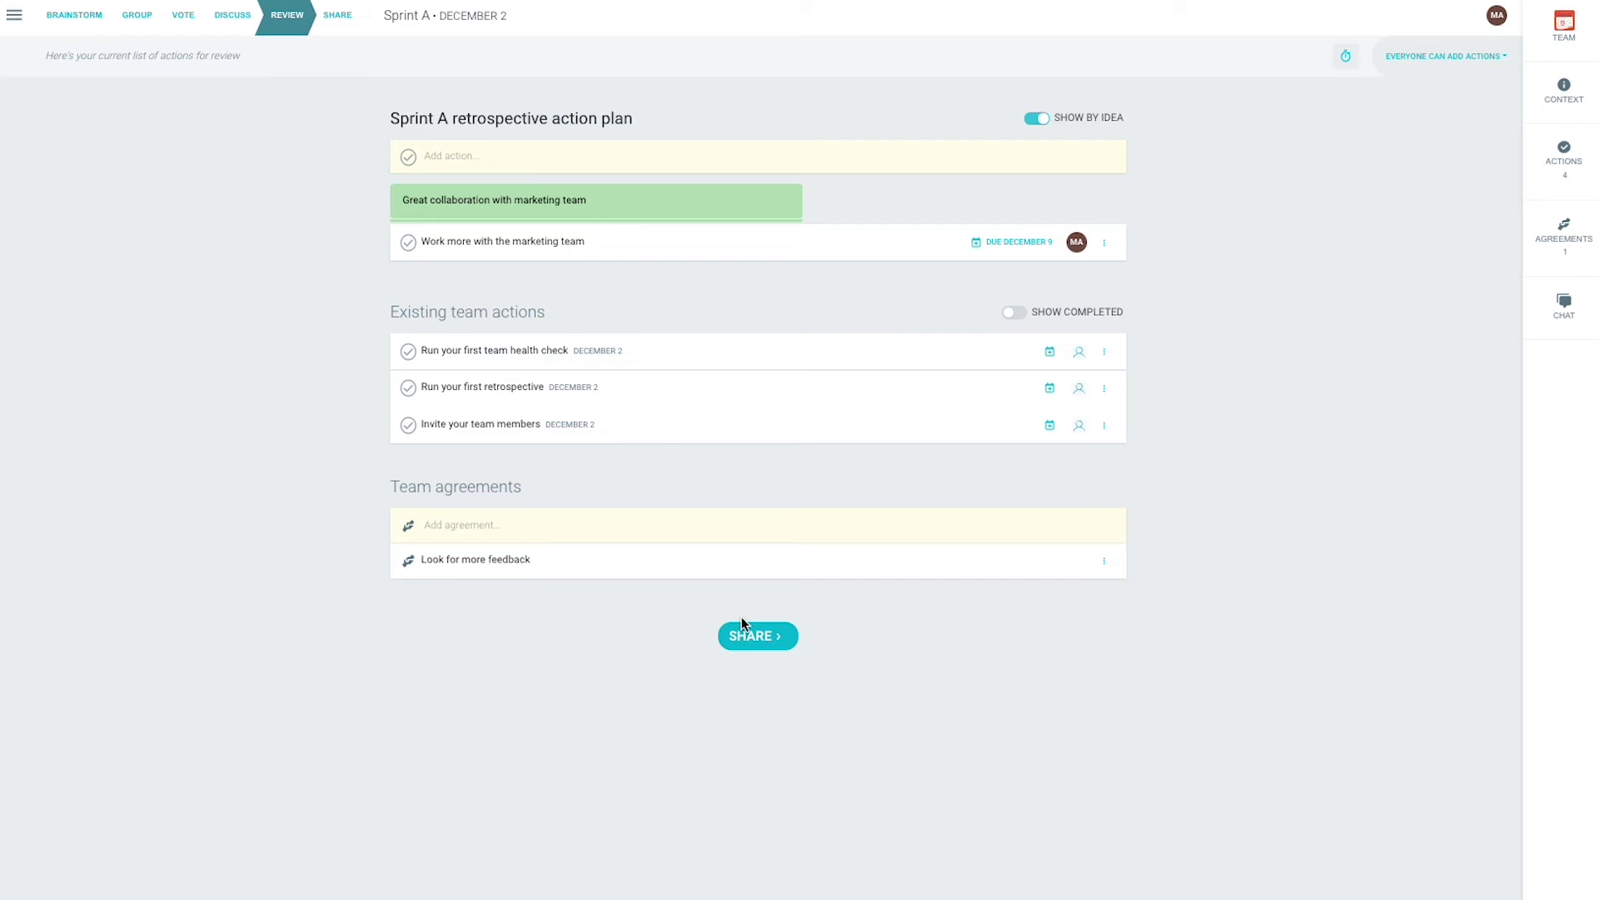
# Advance Sprint A from the review to the Share step
pyautogui.click(742, 621)
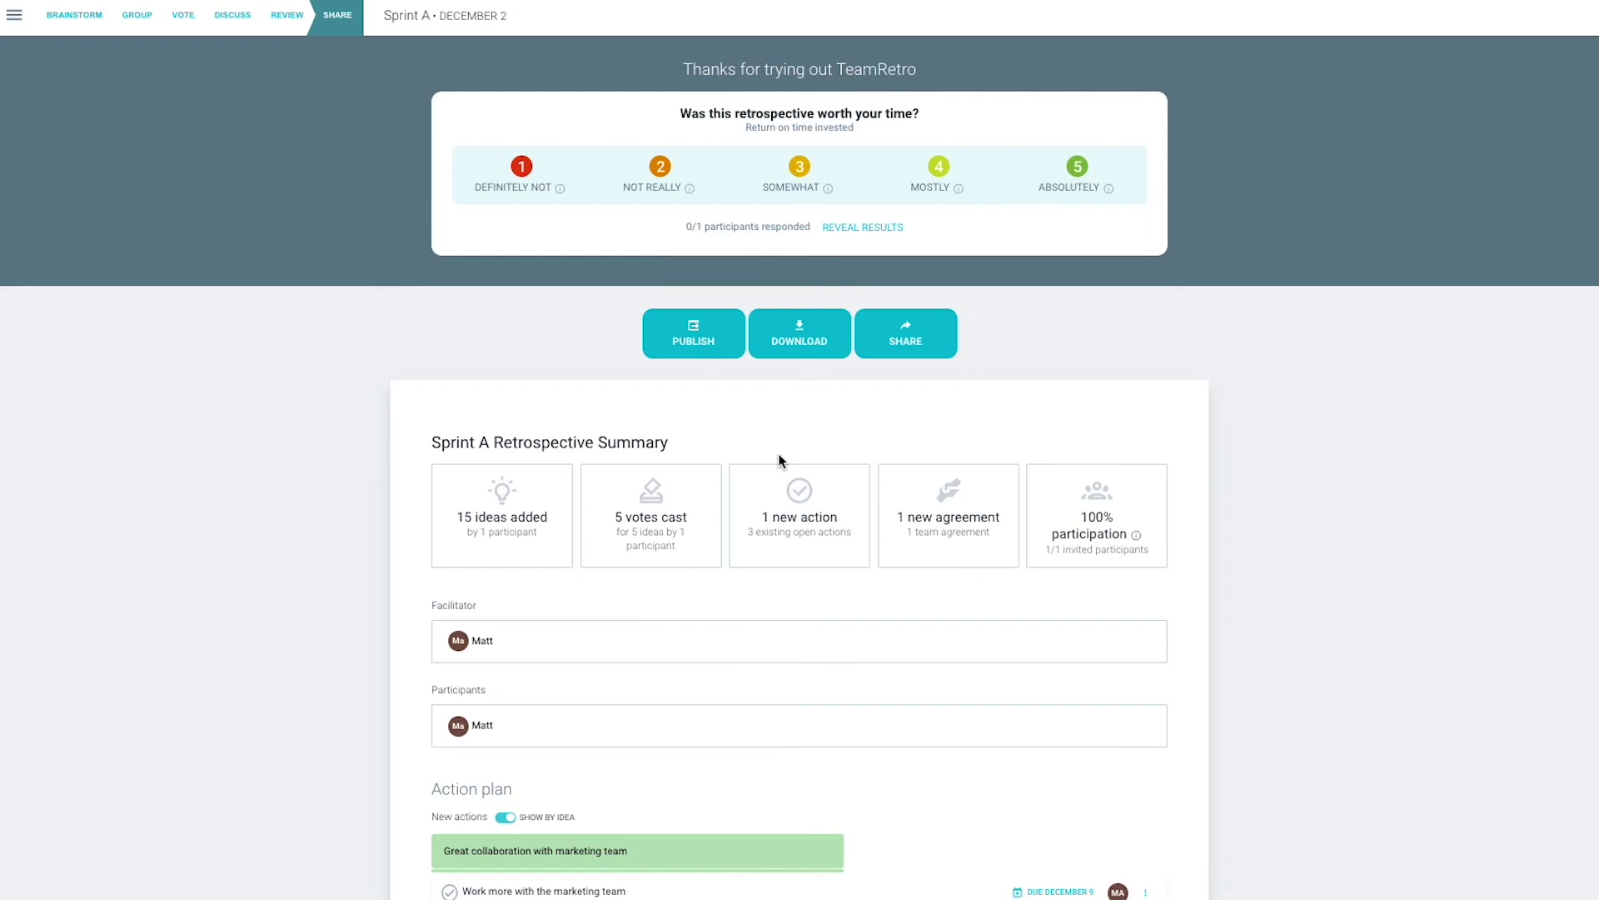
# Look over the summary's Download formats, email Share options and Publish integrations
pyautogui.click(793, 342)
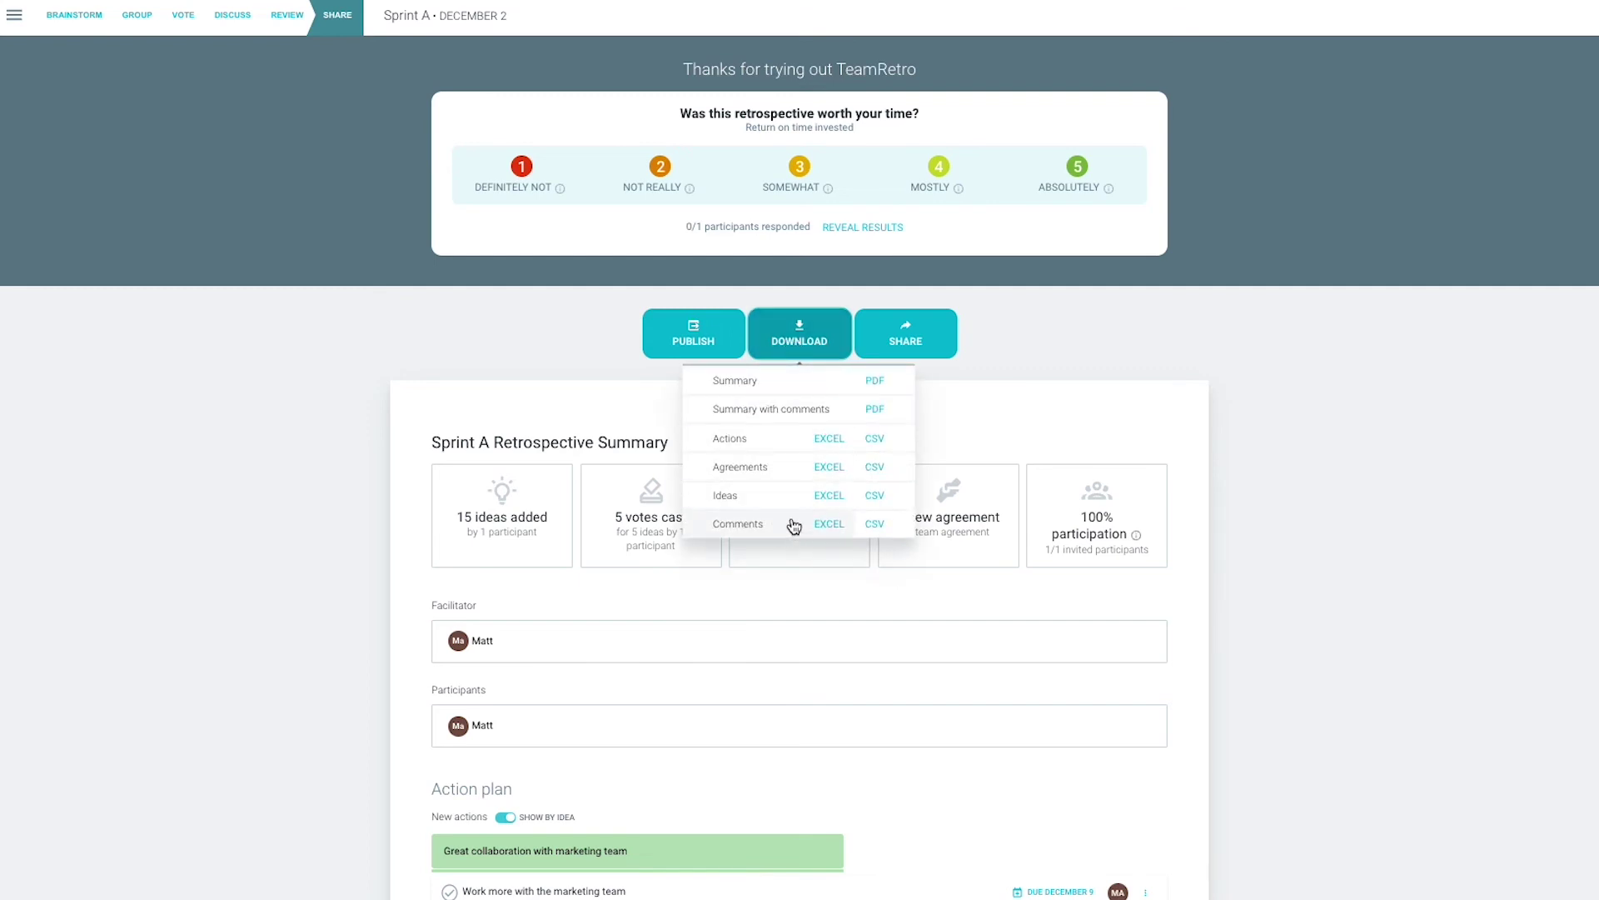
pyautogui.click(800, 339)
pyautogui.click(894, 341)
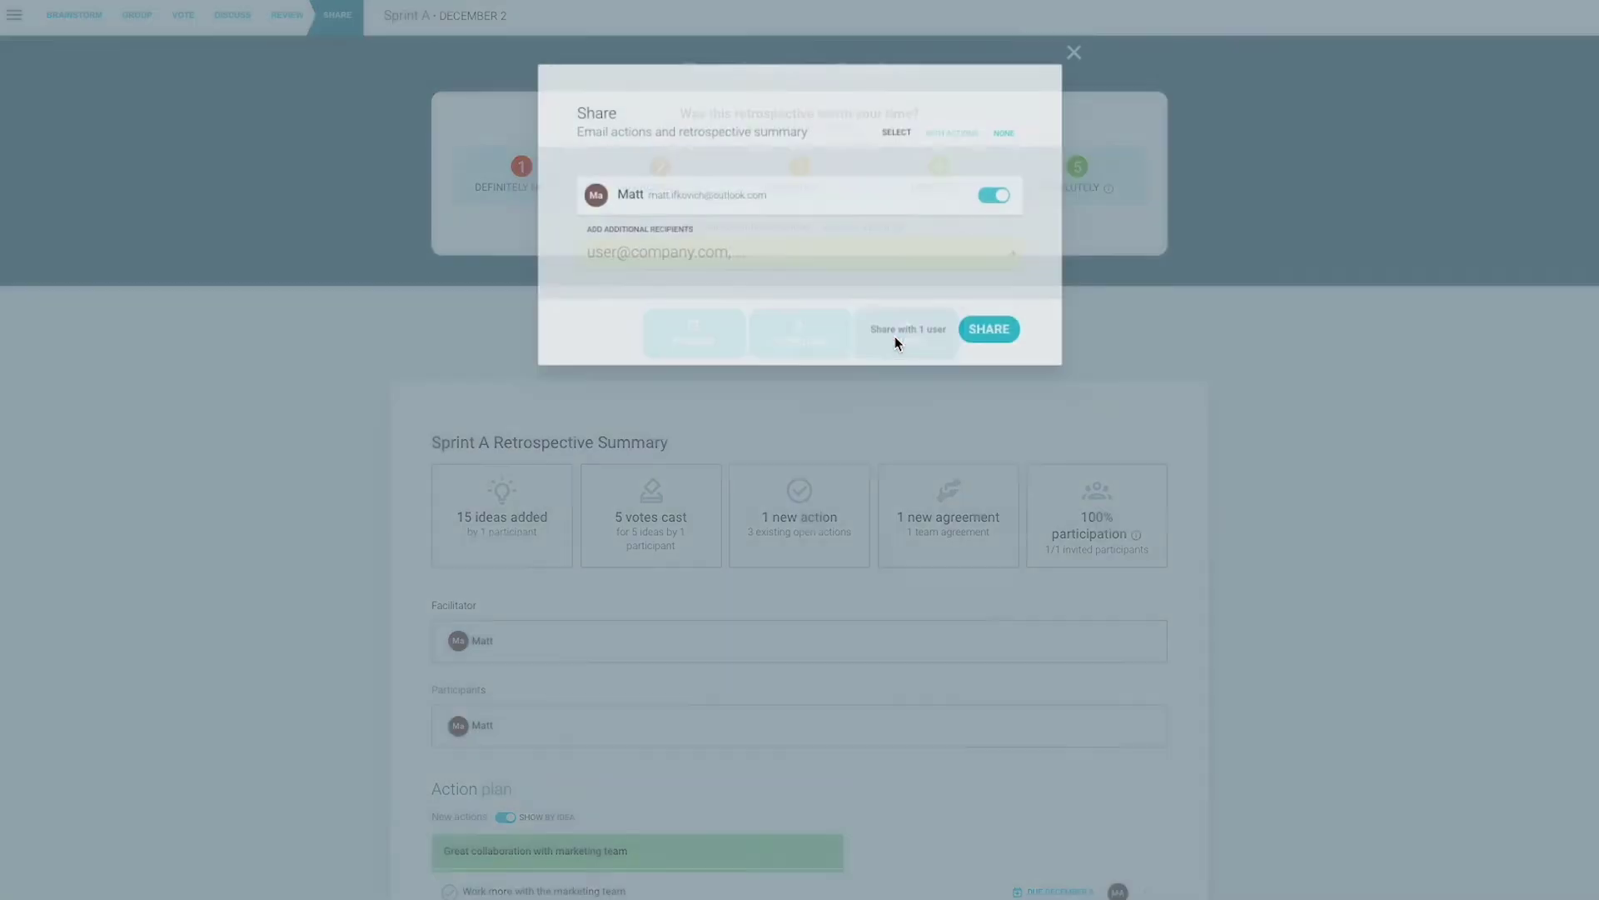
pyautogui.click(1088, 46)
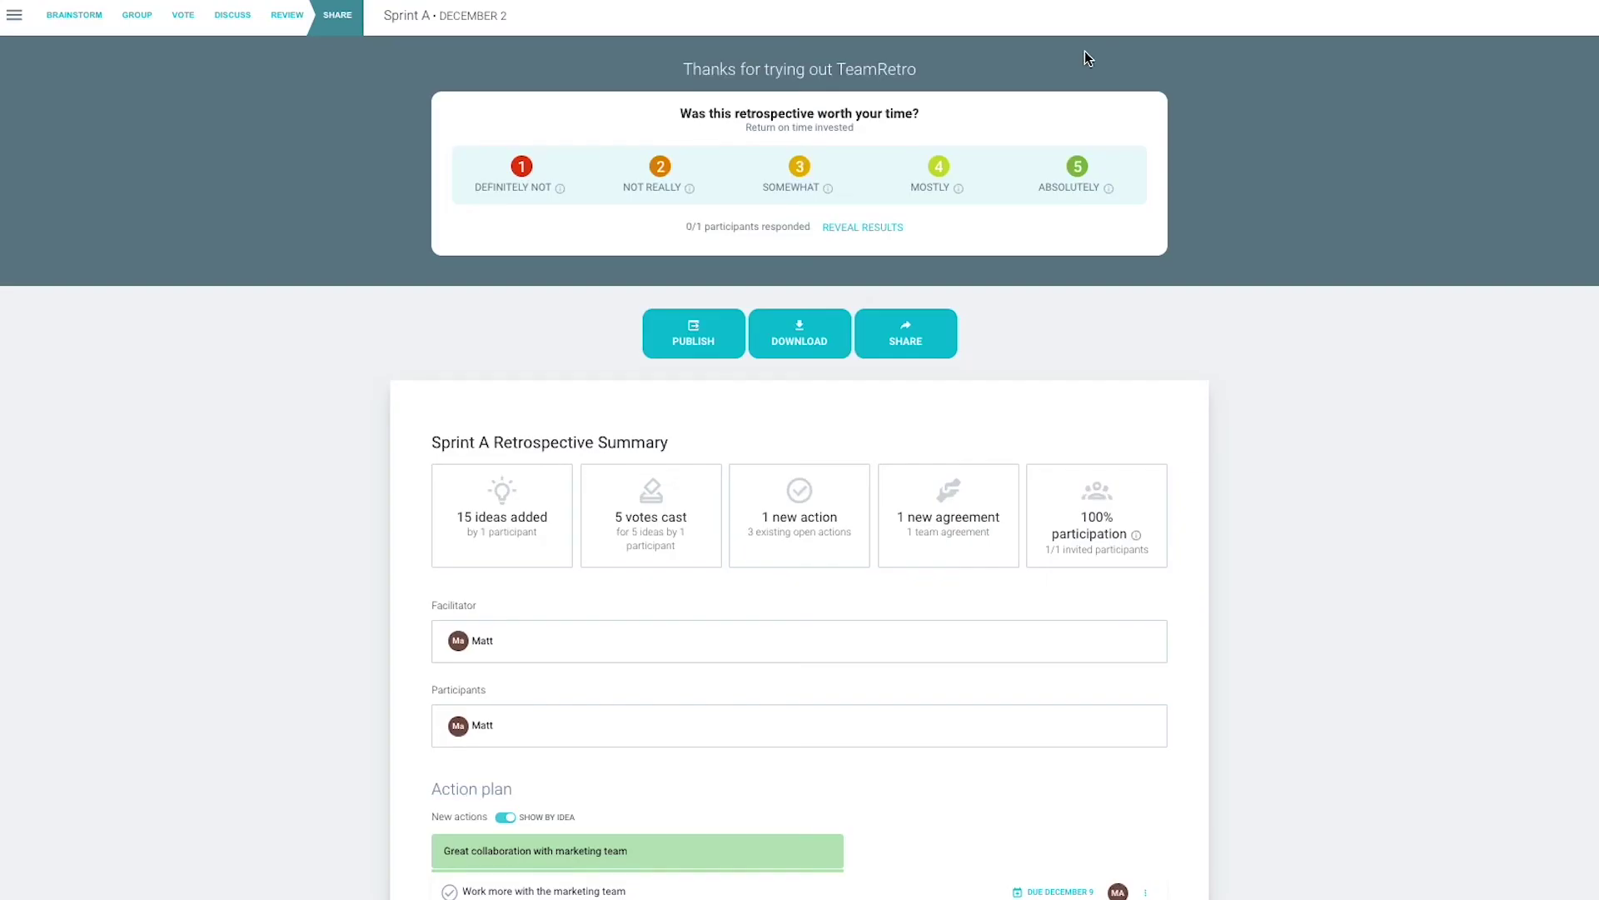
pyautogui.click(678, 337)
pyautogui.click(679, 417)
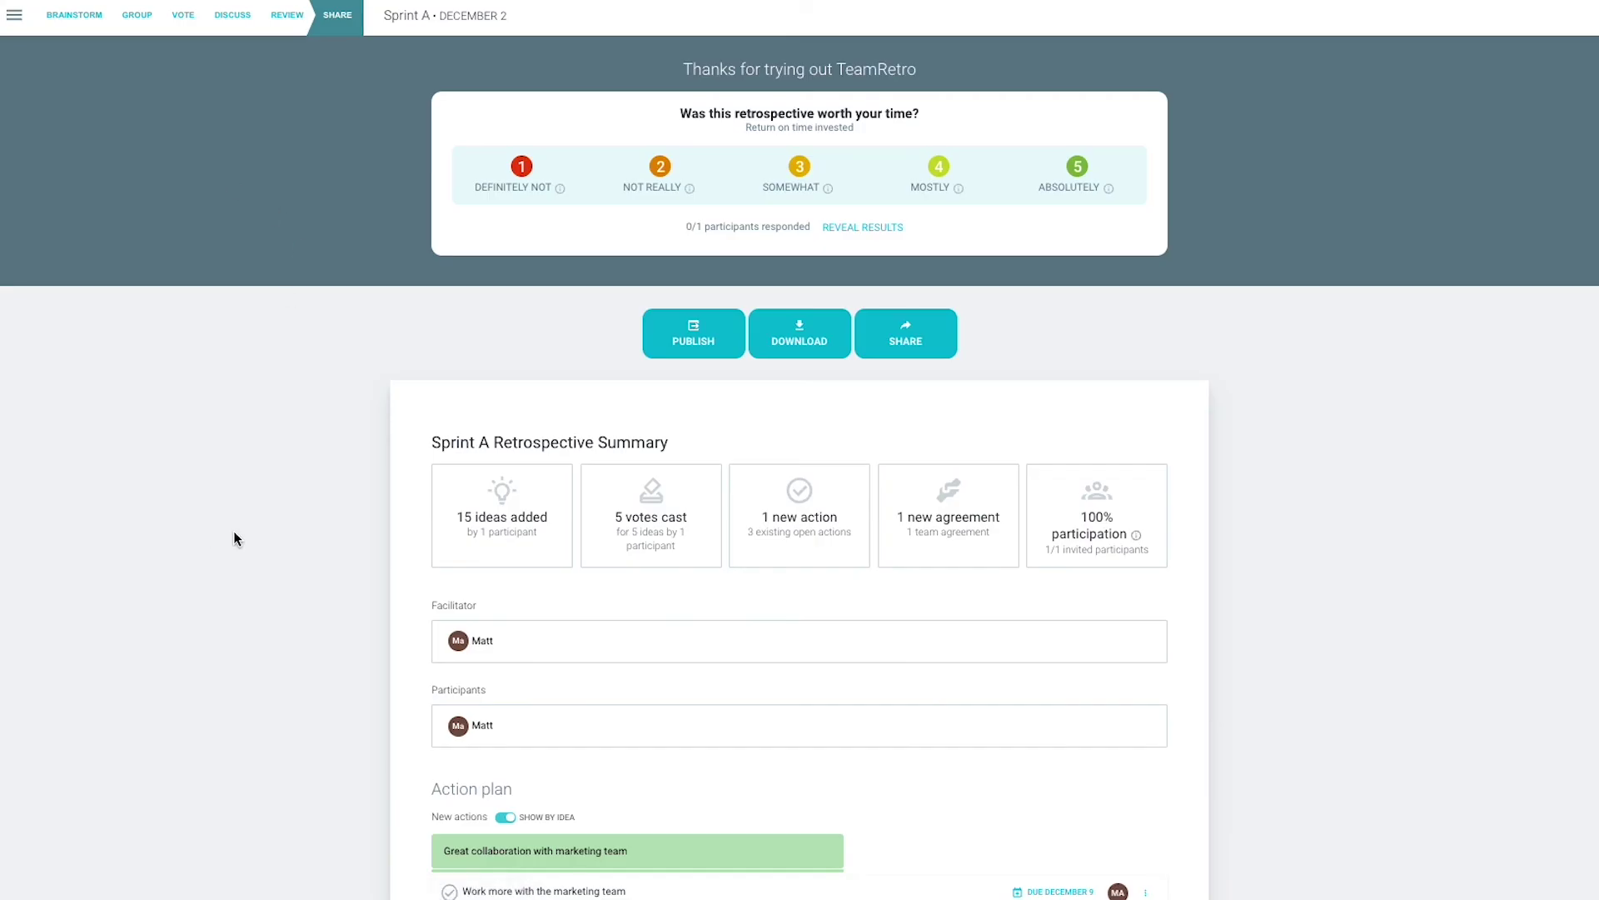
pyautogui.scroll(-9, 233, 532)
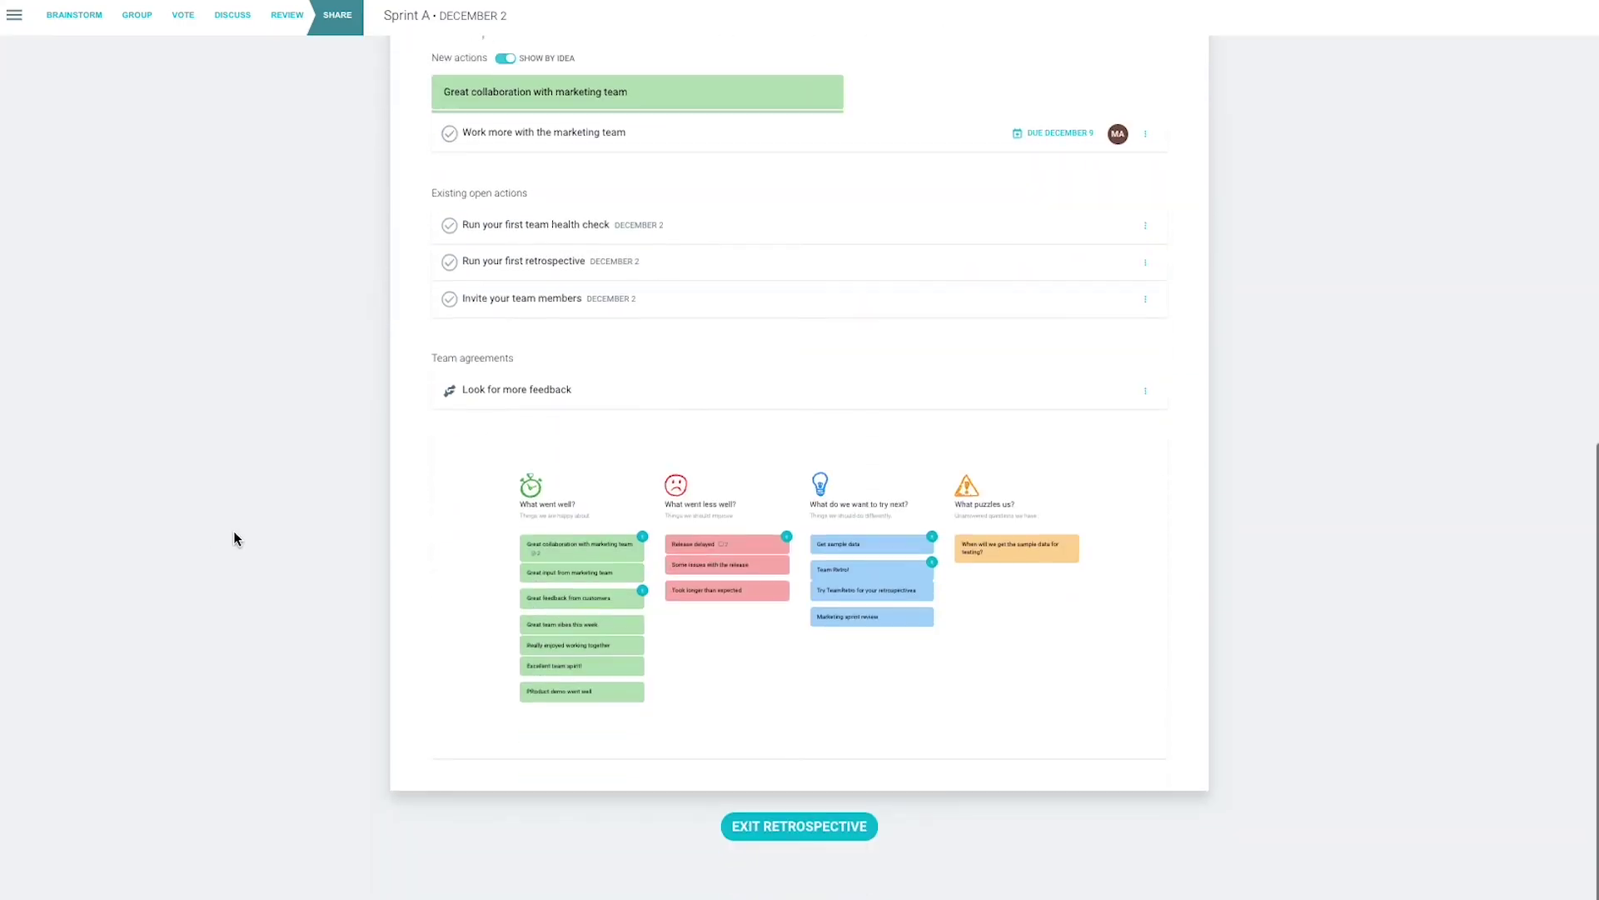
# Exit the Sprint A retrospective and go to the team's home page
pyautogui.click(747, 826)
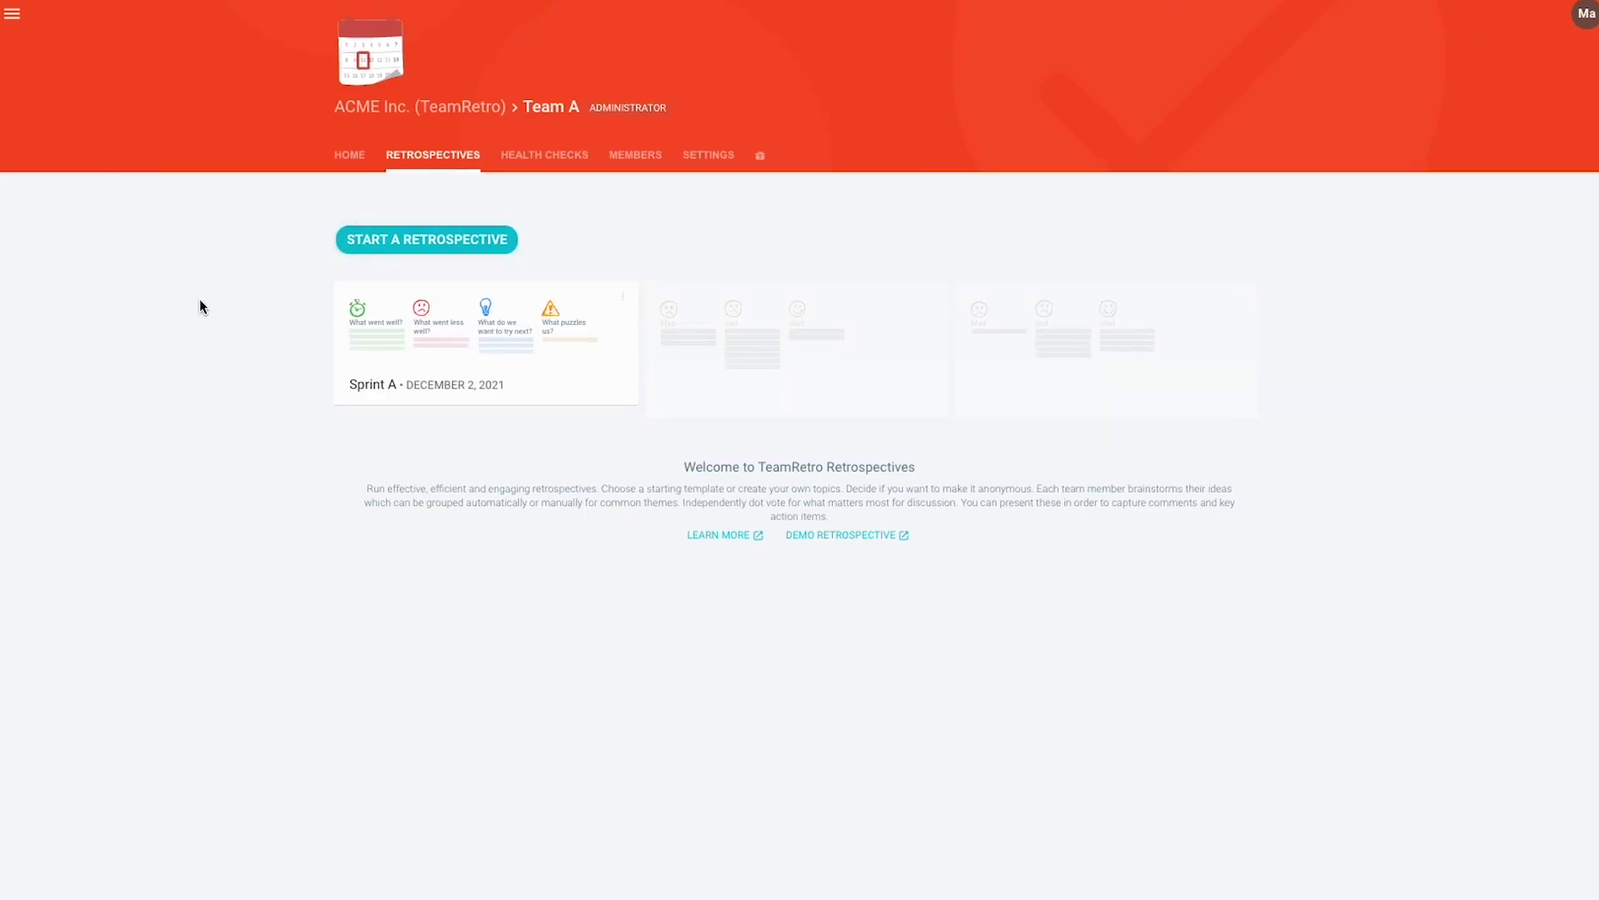
pyautogui.click(346, 156)
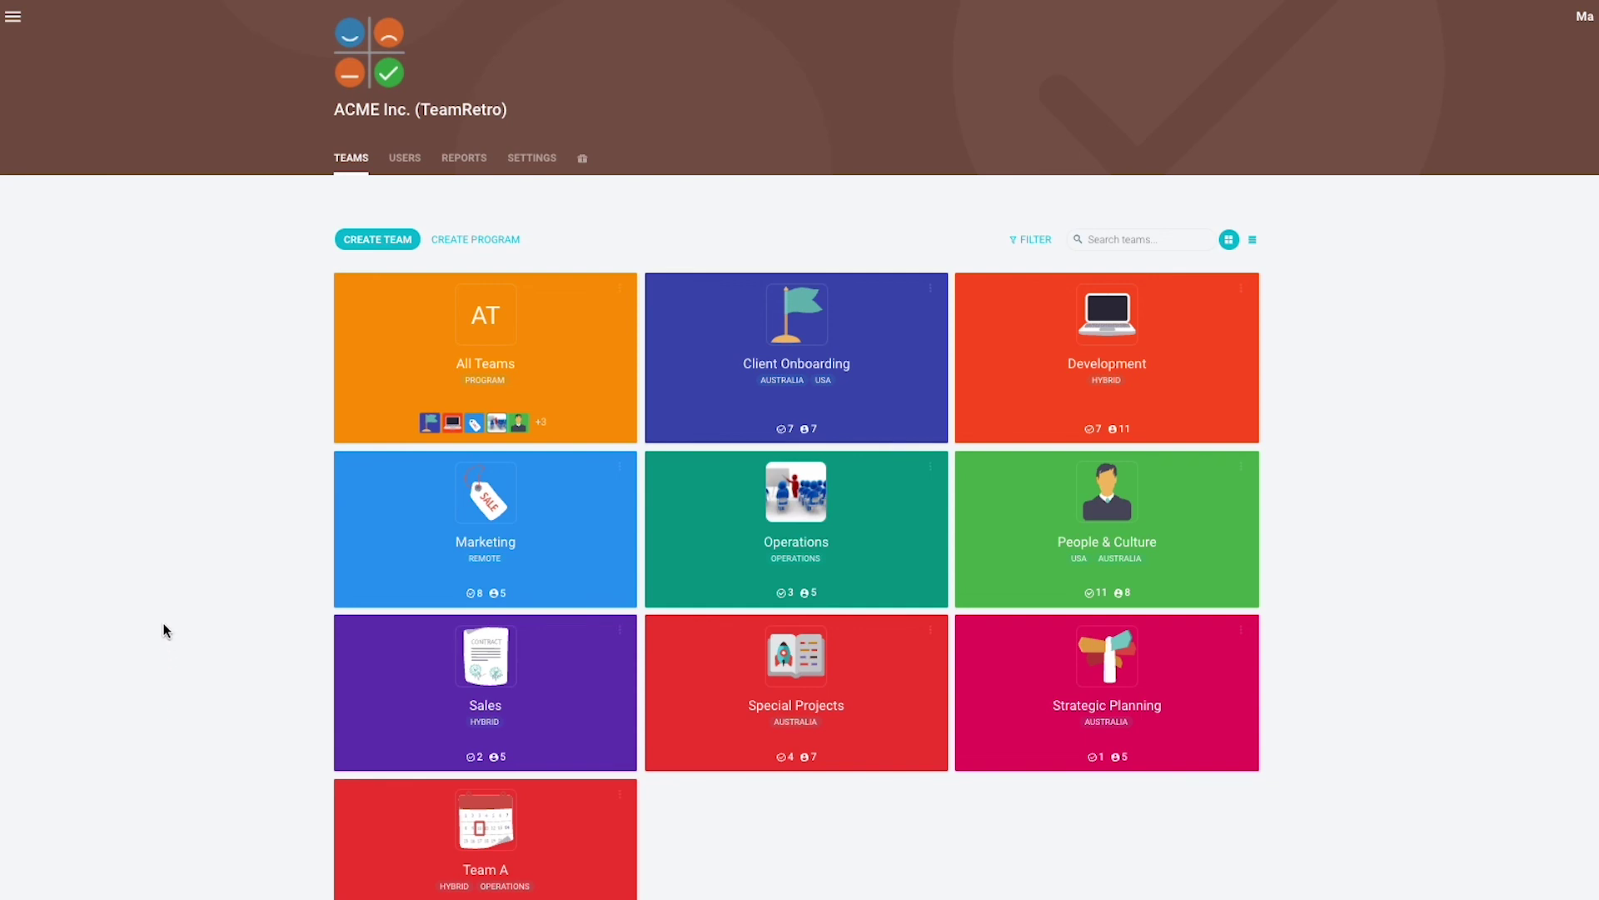
# Open the ACME Inc. reports and view the Team Health Radar scoring all nine teams per category
pyautogui.click(457, 166)
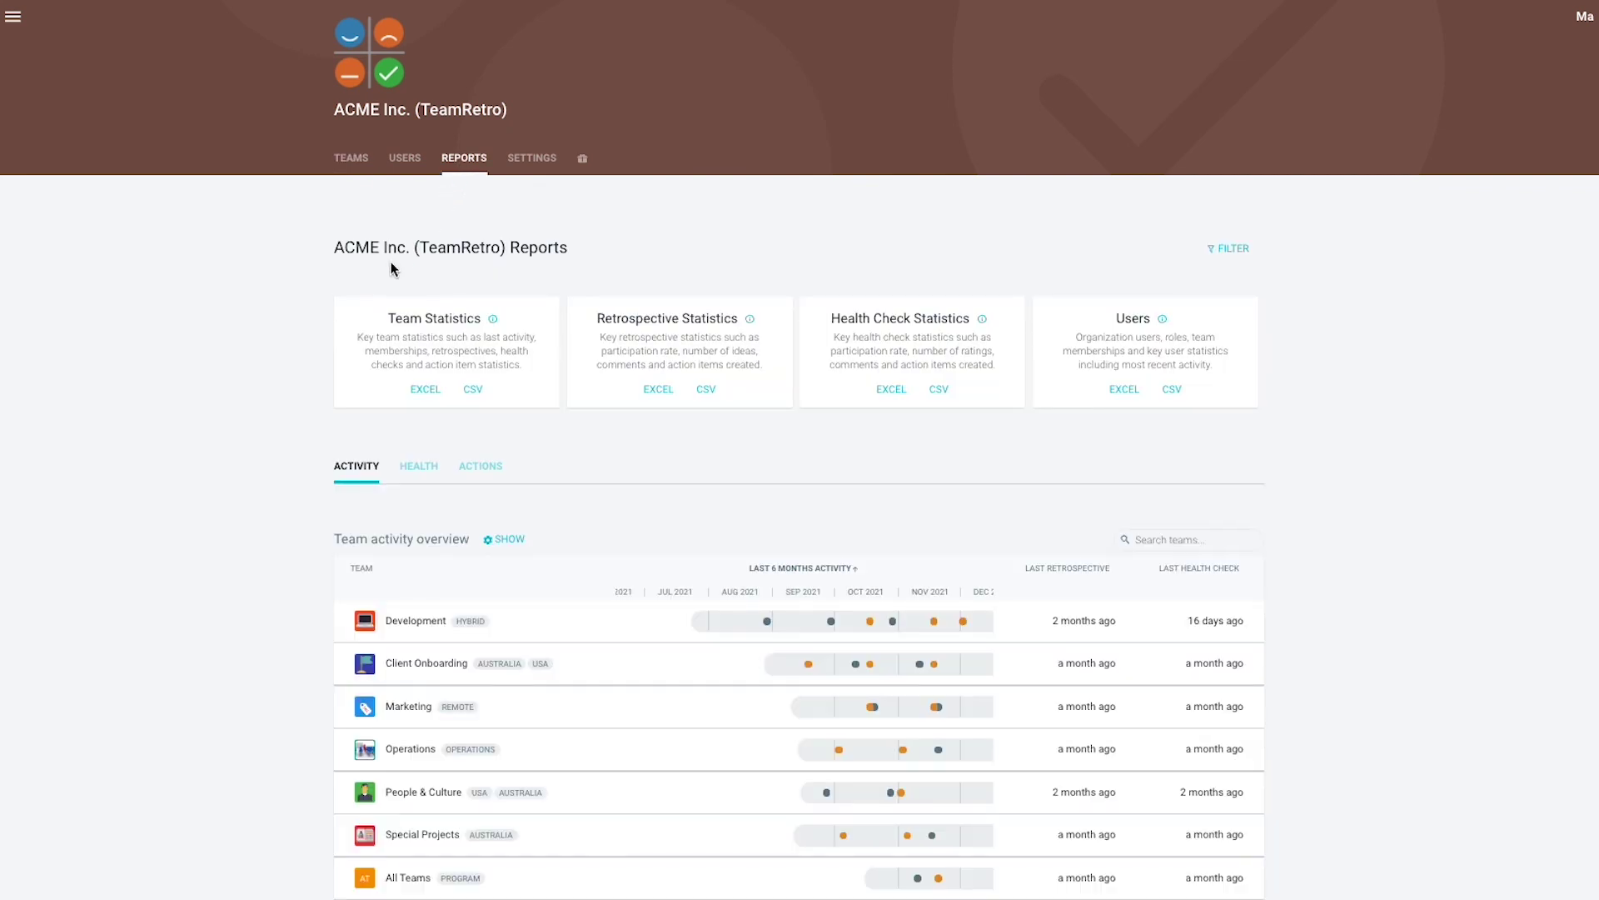
pyautogui.scroll(-3, 233, 515)
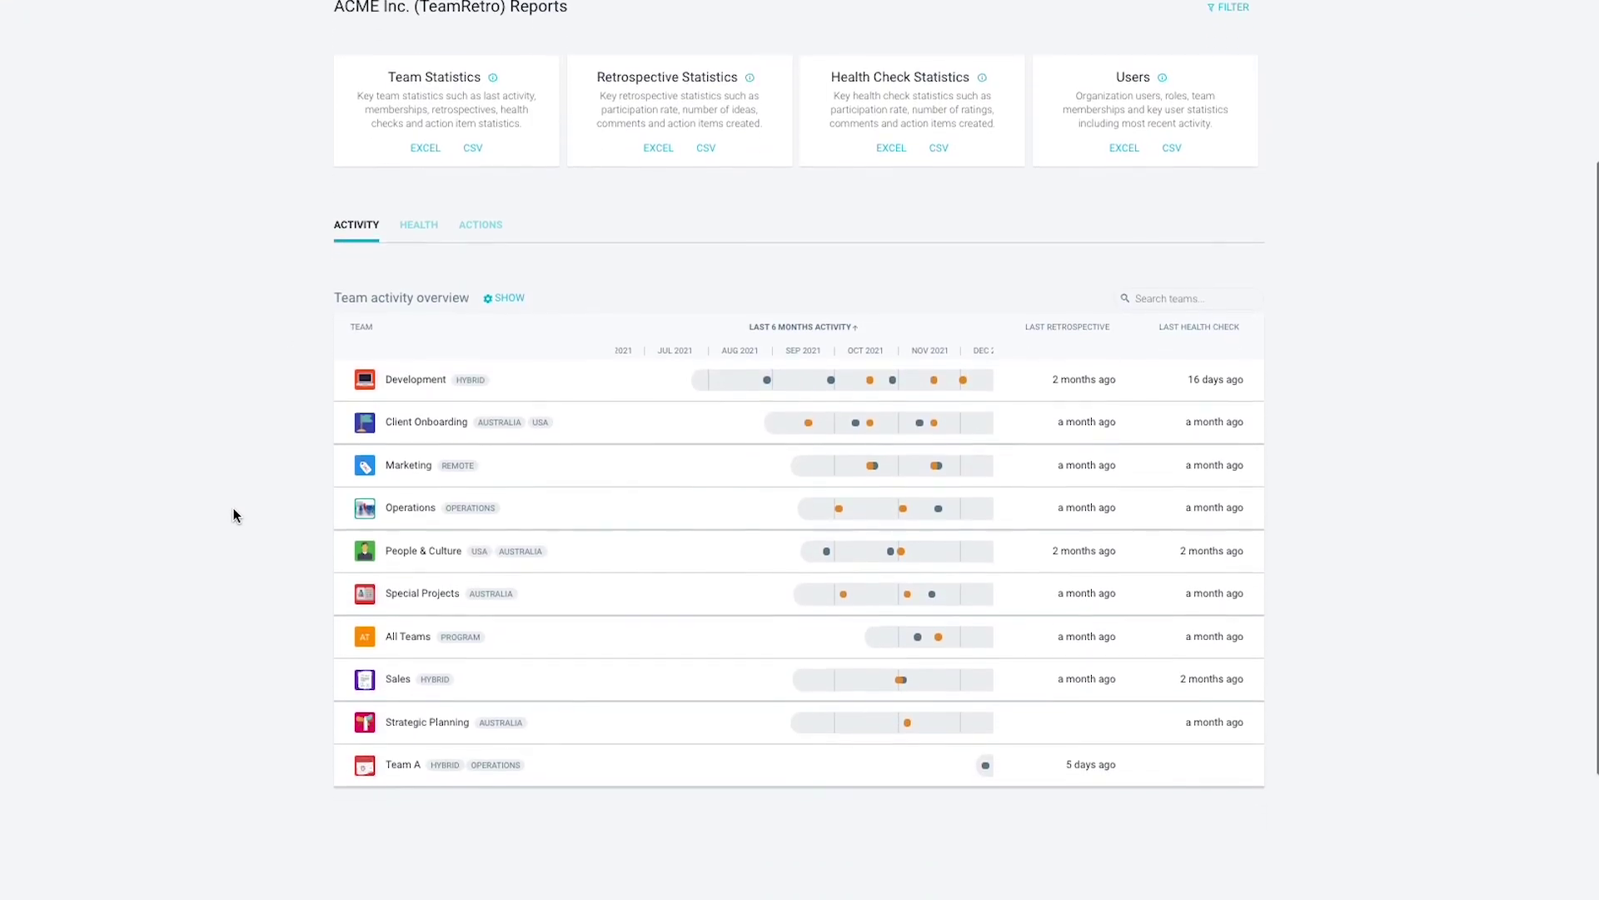
pyautogui.scroll(1, 233, 514)
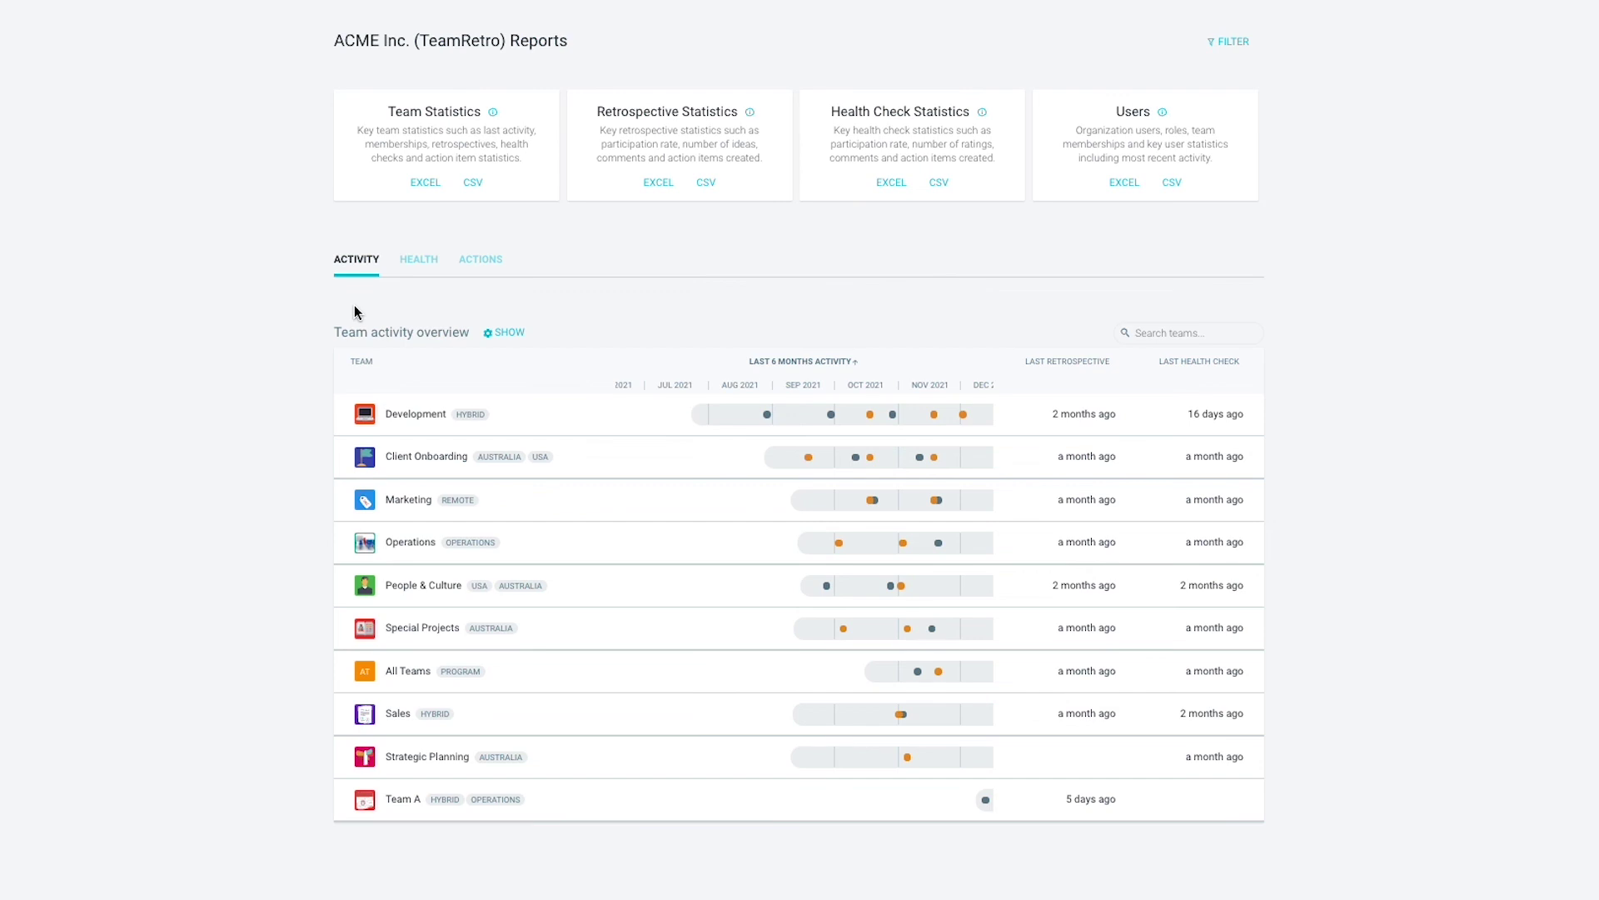
pyautogui.click(419, 261)
pyautogui.scroll(-5, 264, 621)
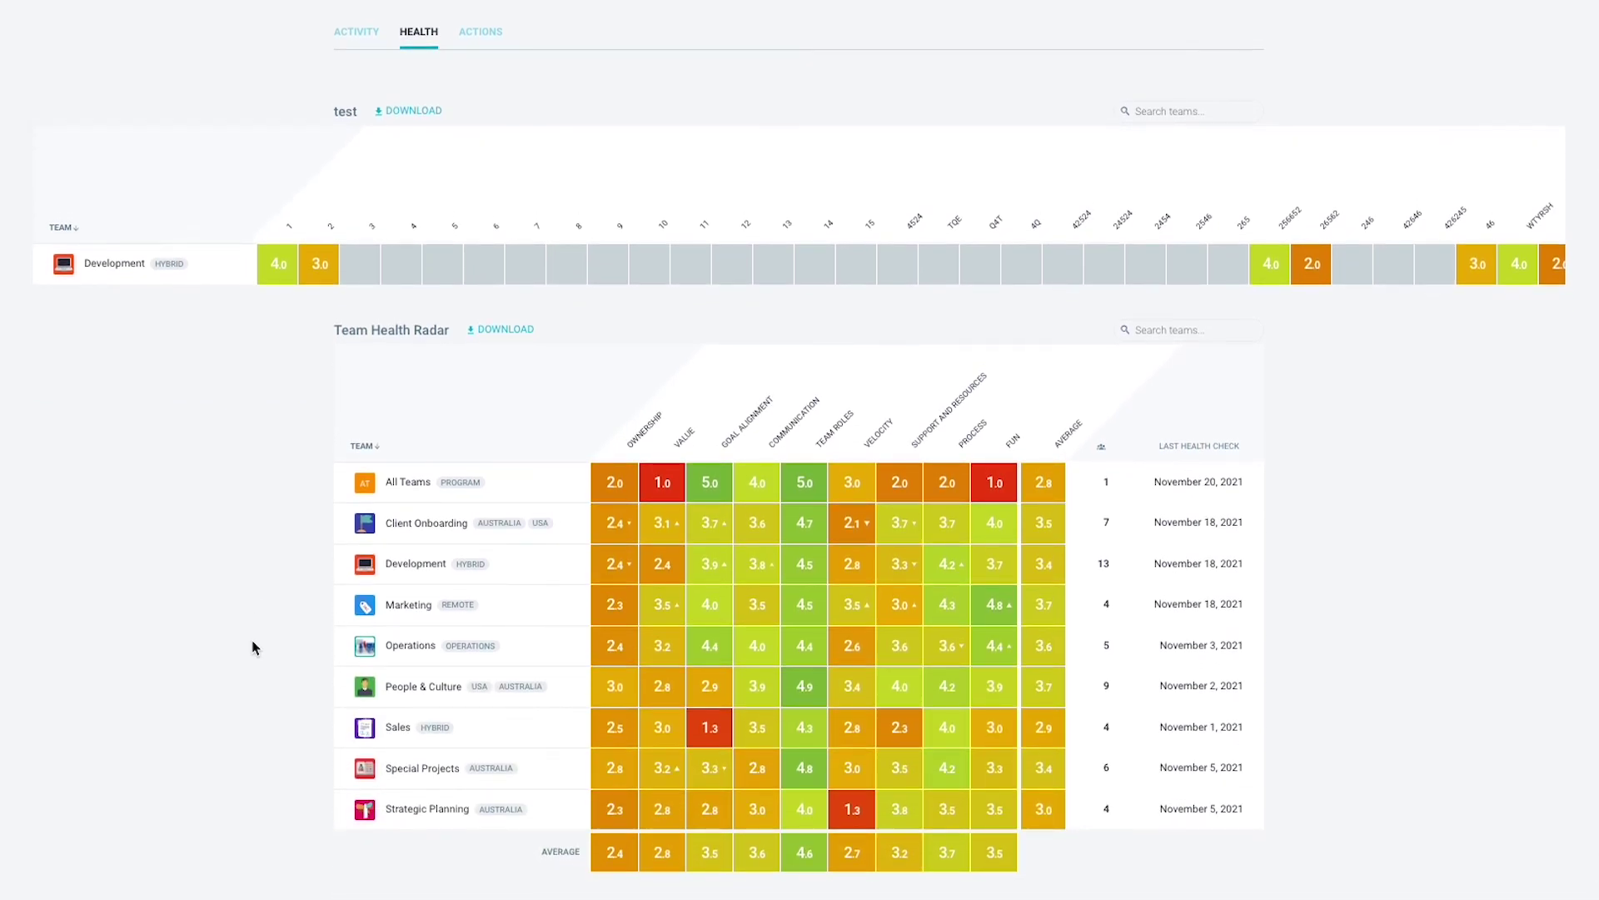
# Review the Team action statistics table's overdue, open and completed action counts for each team, including Team A
pyautogui.scroll(2, 247, 598)
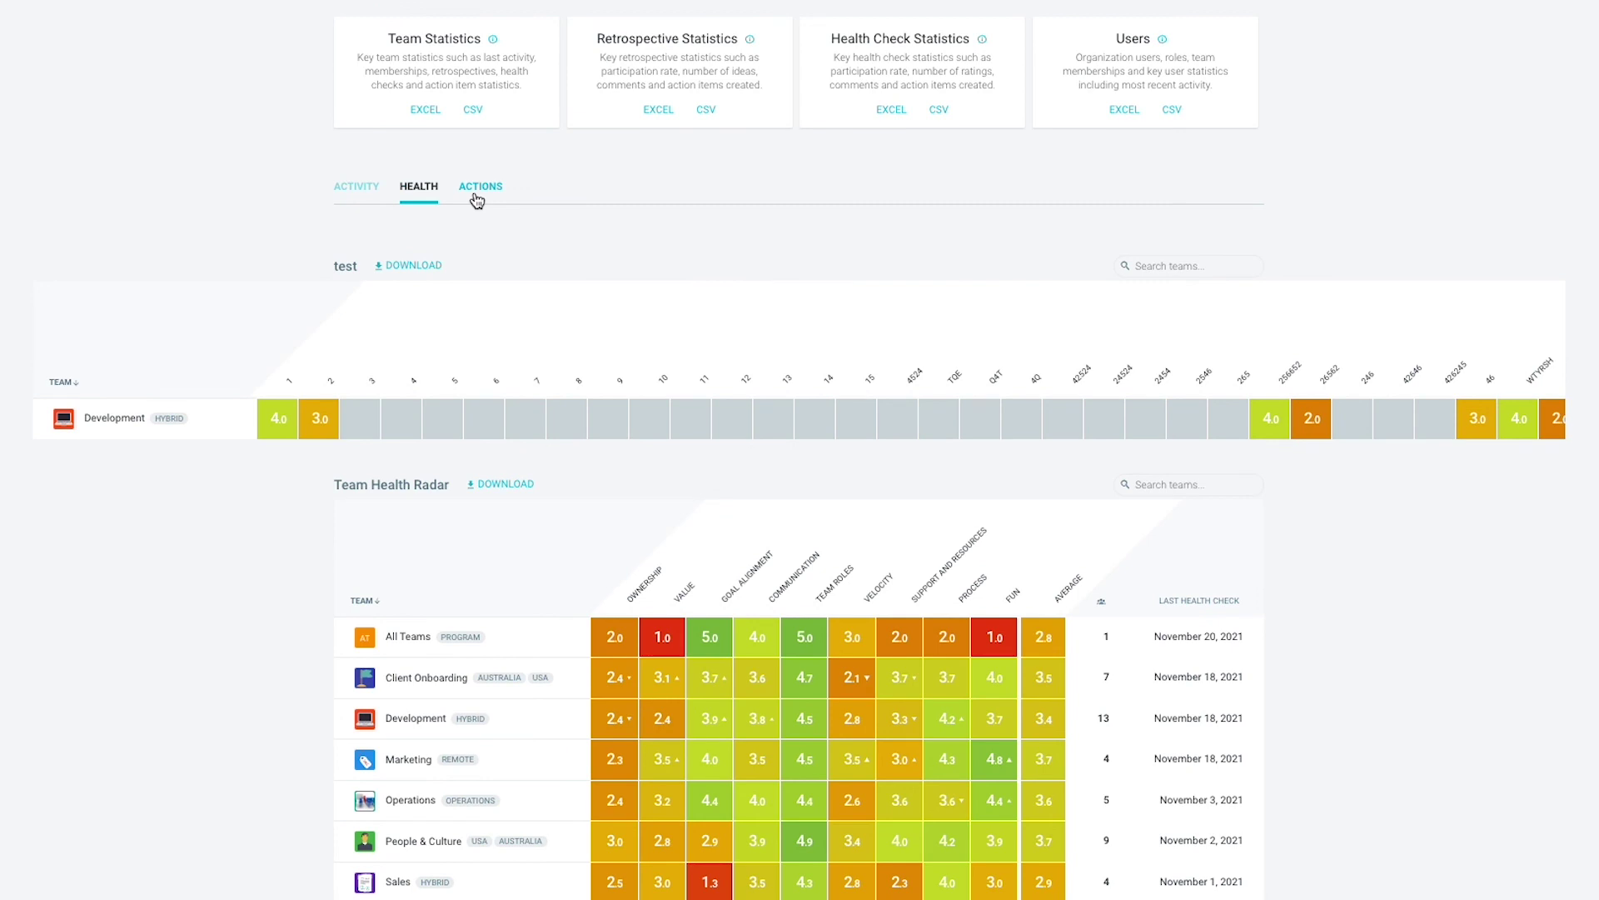
pyautogui.click(476, 199)
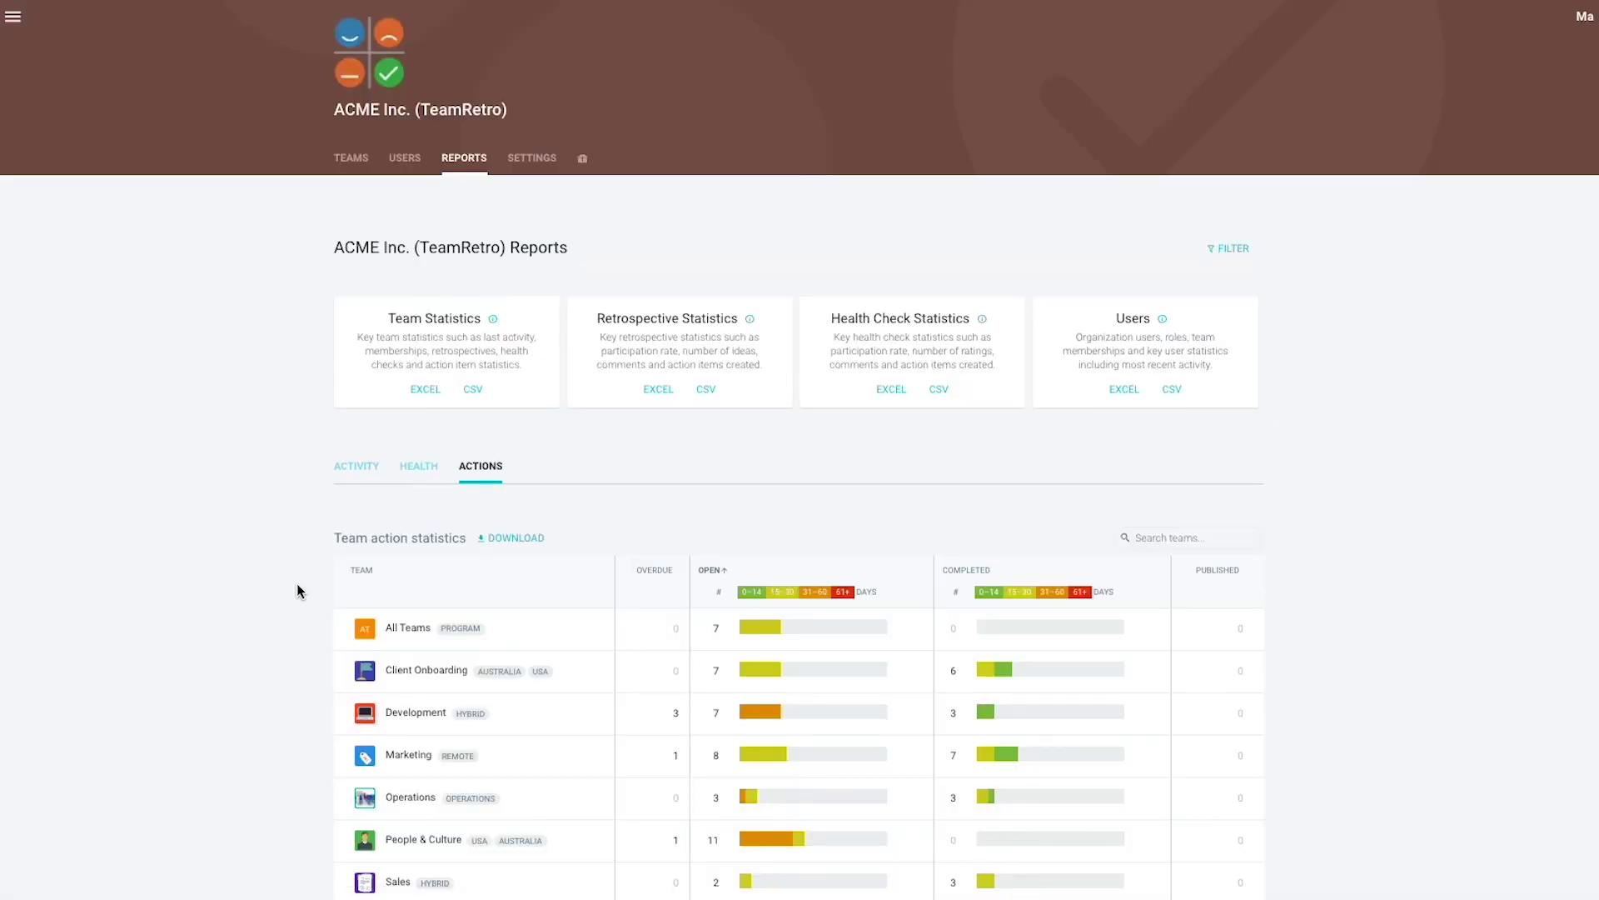
pyautogui.scroll(-2, 297, 583)
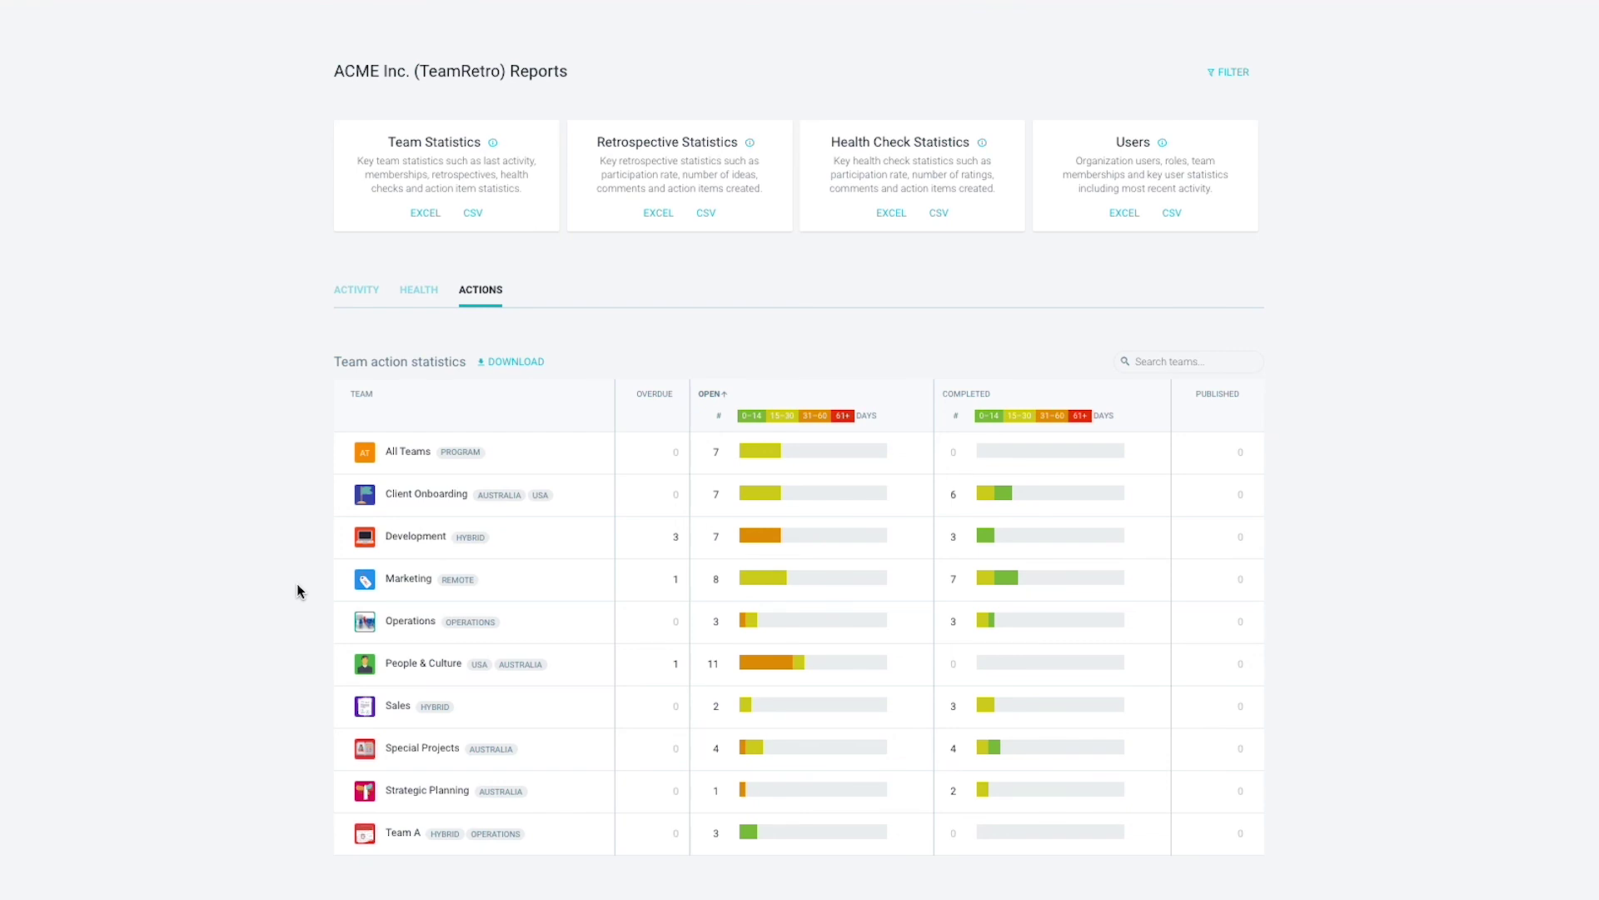
pyautogui.scroll(1, 296, 583)
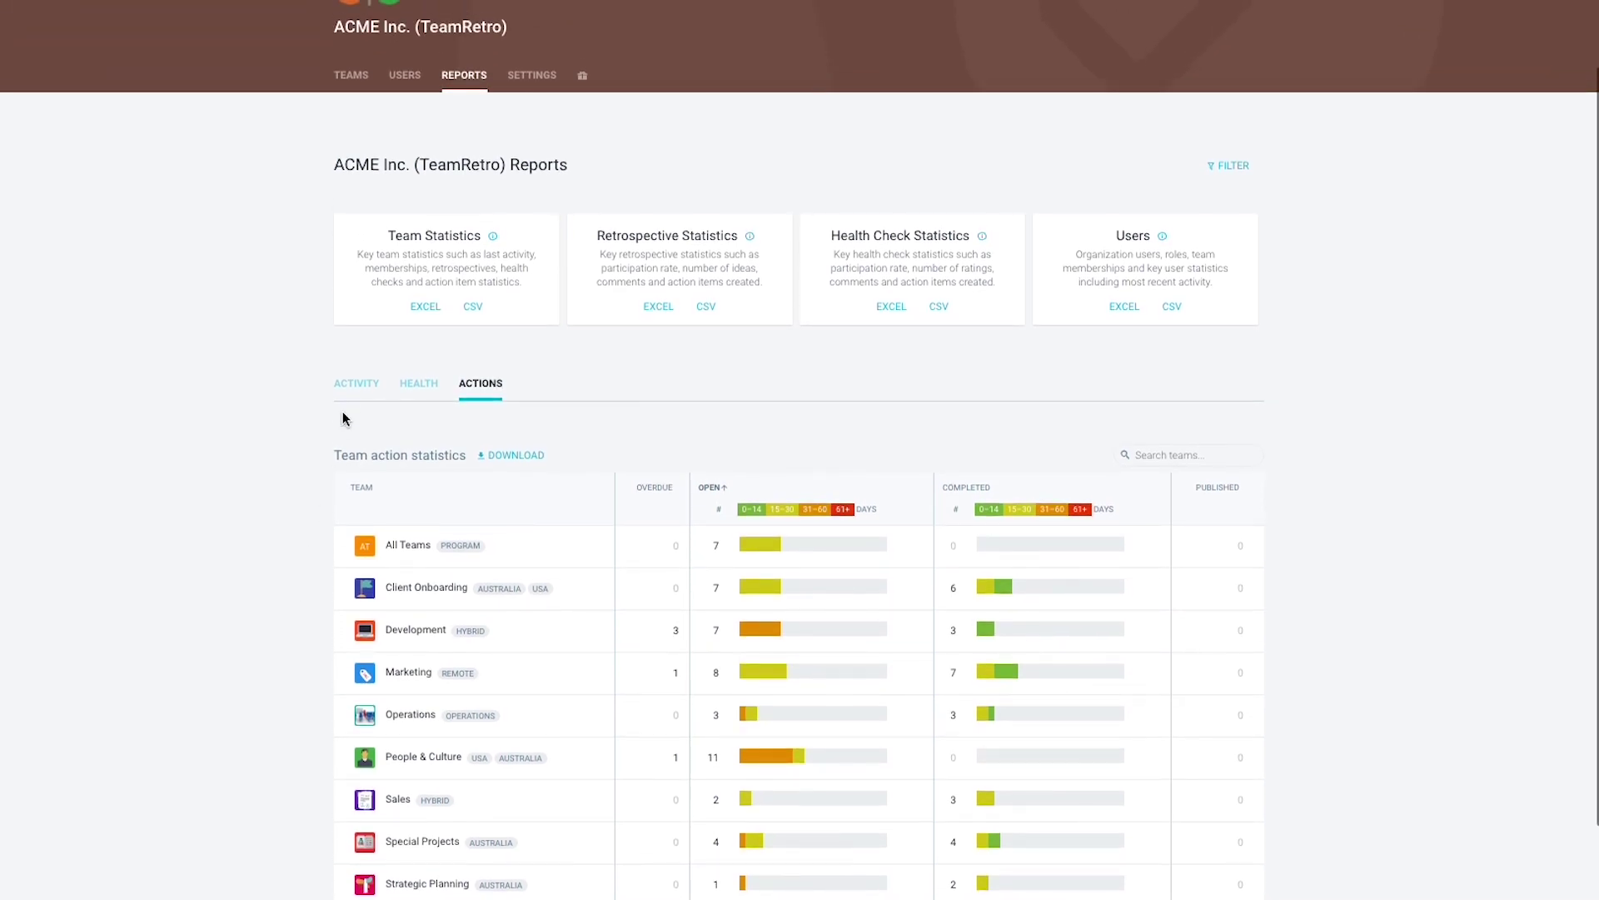